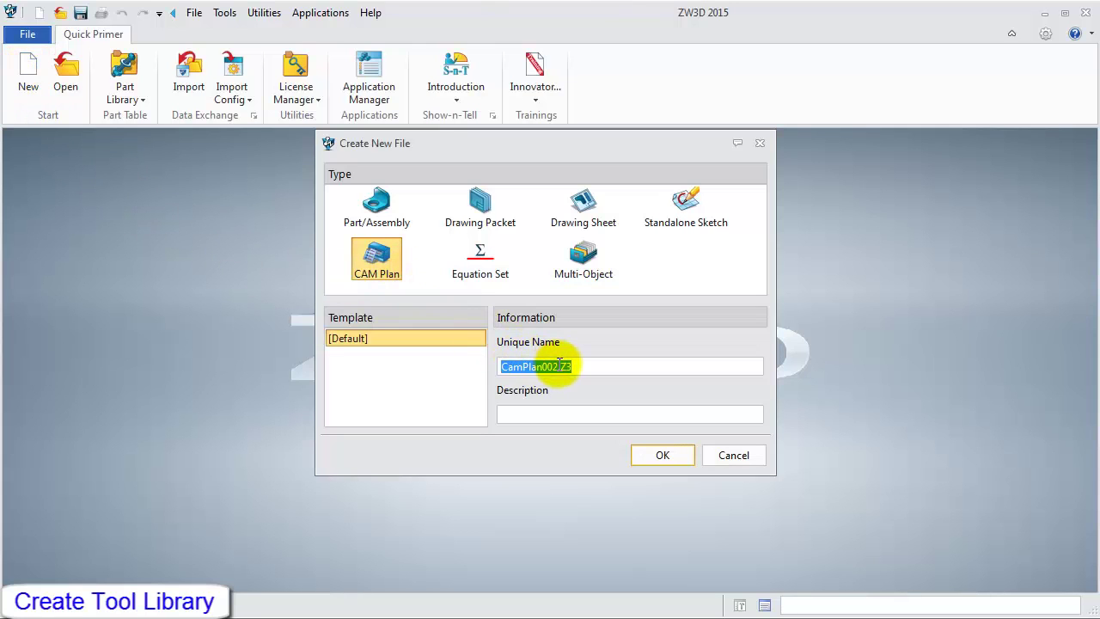
Create a new CAM plan file named Tool Library from the default template.
left_click_drag(560, 367, 490, 371)
type("Tool Library")
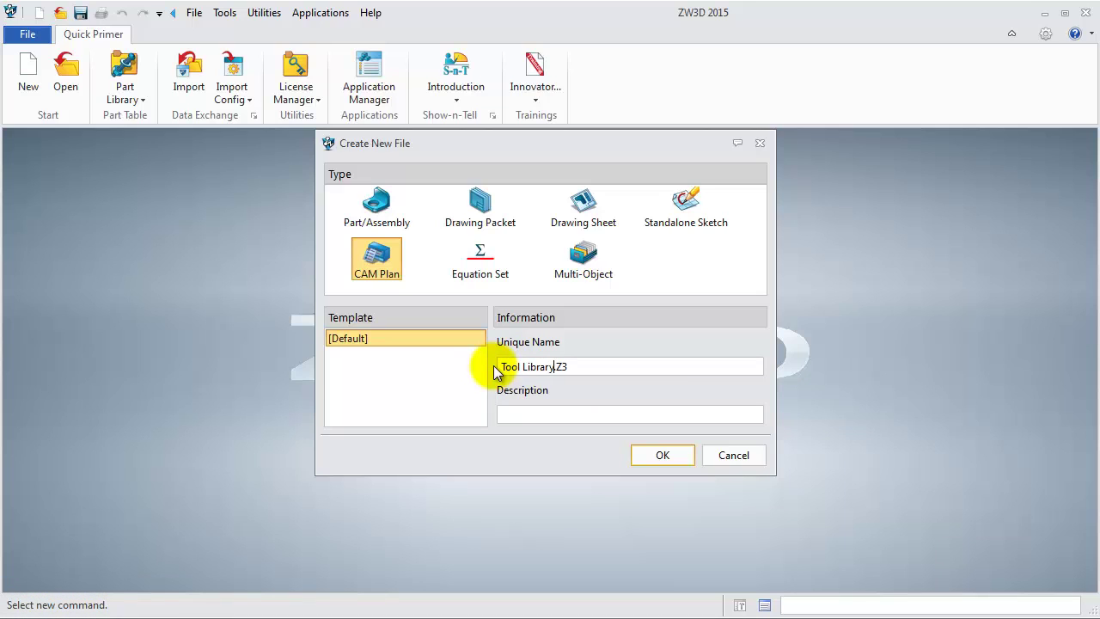
key("Return")
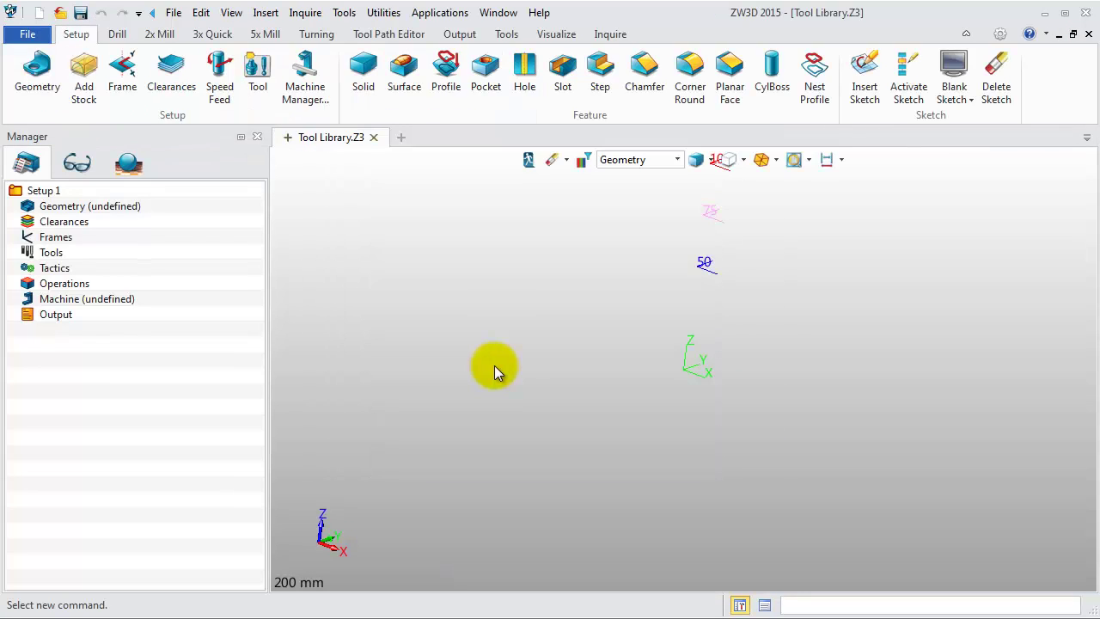
Save the Tool Library.Z3 file to the desktop.
left_click(86, 15)
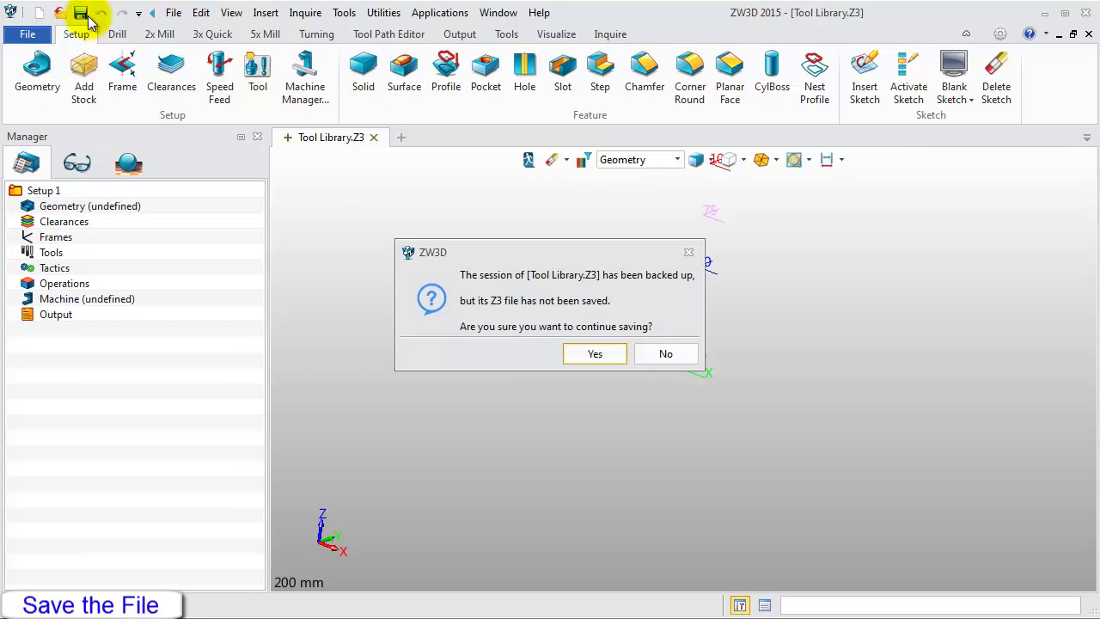
left_click(582, 354)
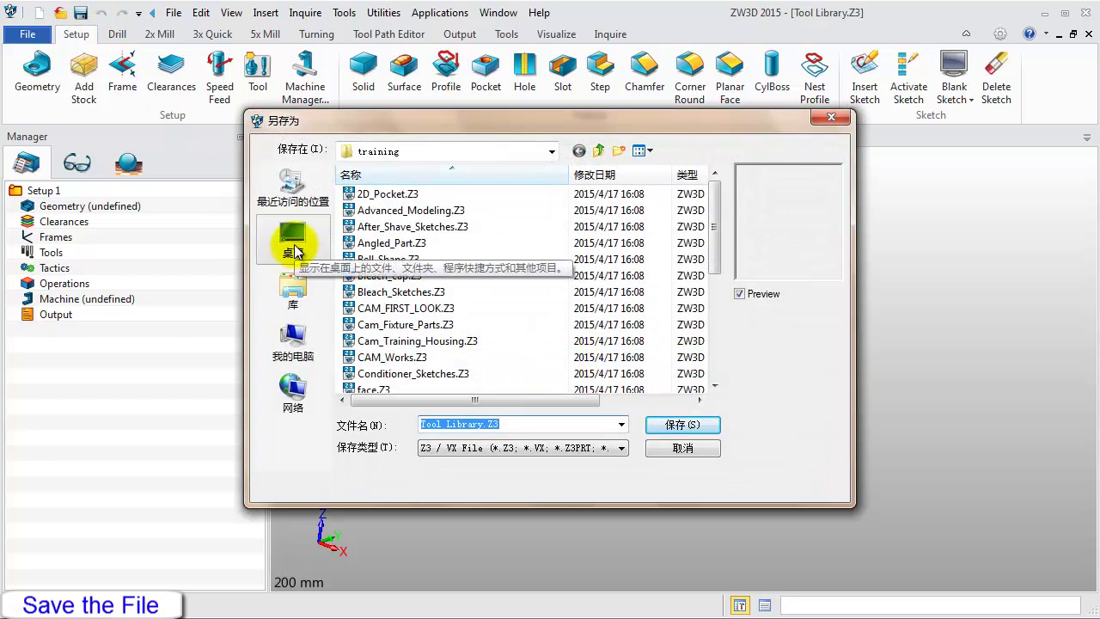
left_click(294, 248)
left_click(658, 424)
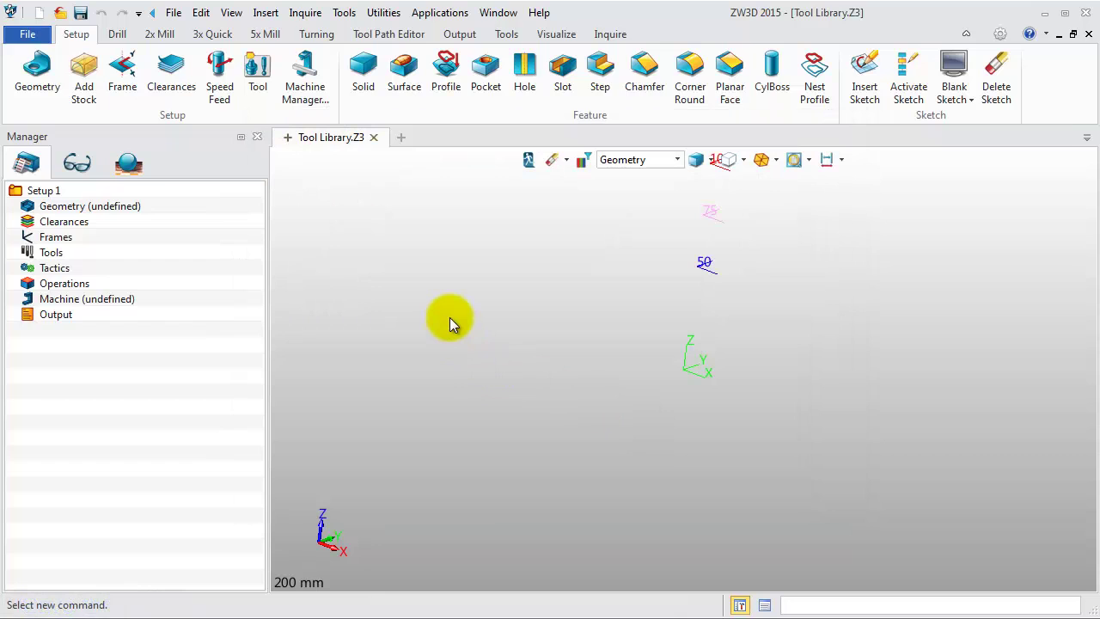
Define a new end mill named D20R0.8 with a radius of 0.8 and a cutter diameter of 20.
right_click(372, 221)
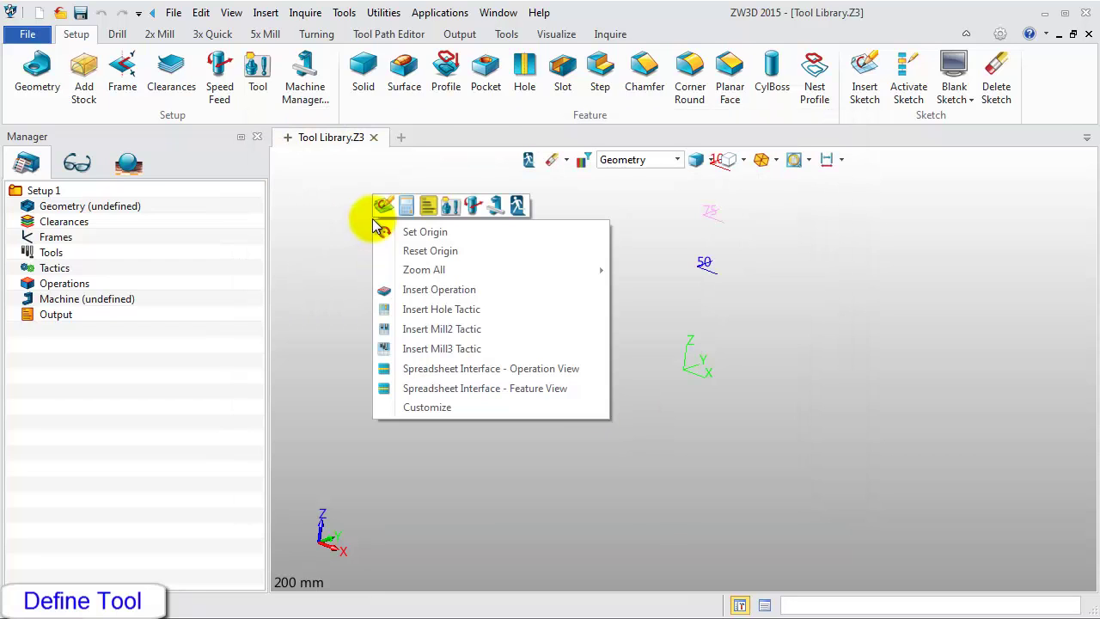
left_click(448, 214)
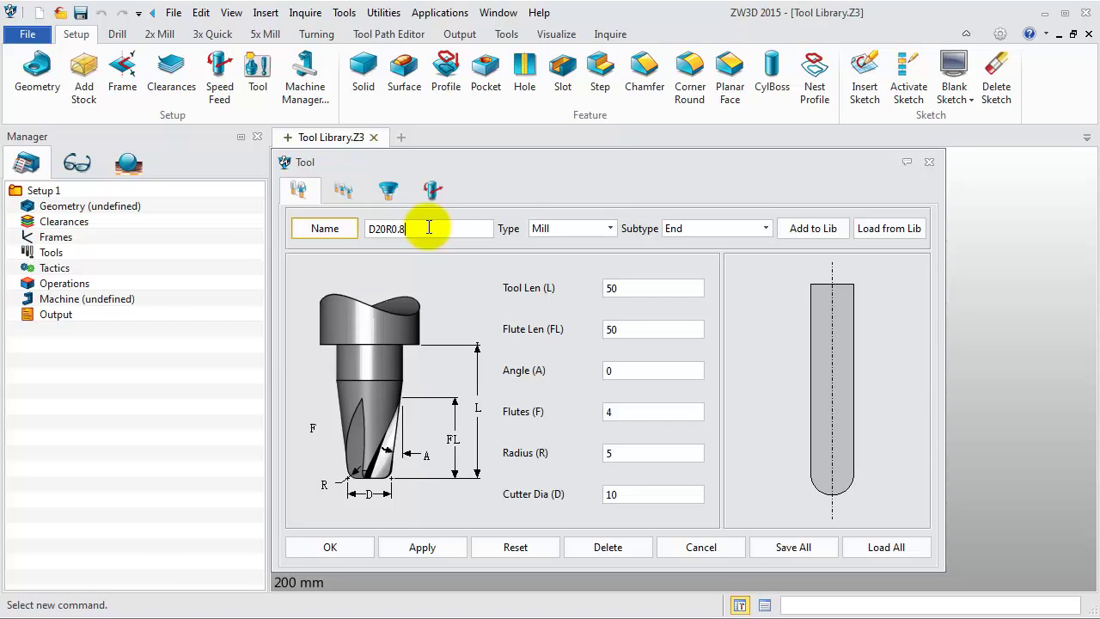
left_click(619, 455)
left_click_drag(619, 455, 543, 462)
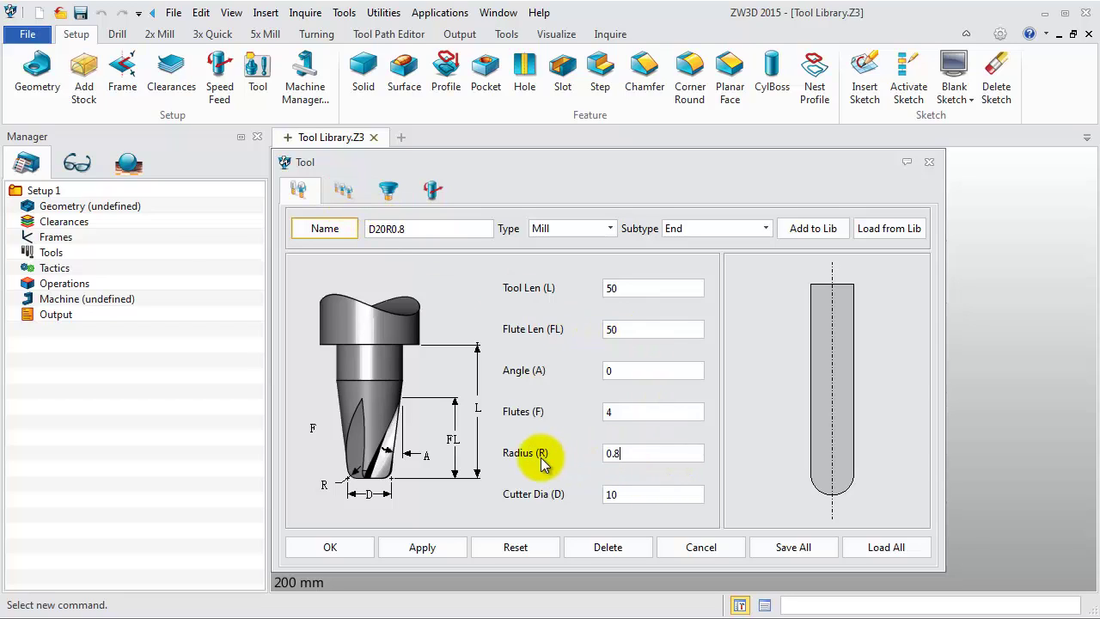
left_click_drag(628, 495, 599, 501)
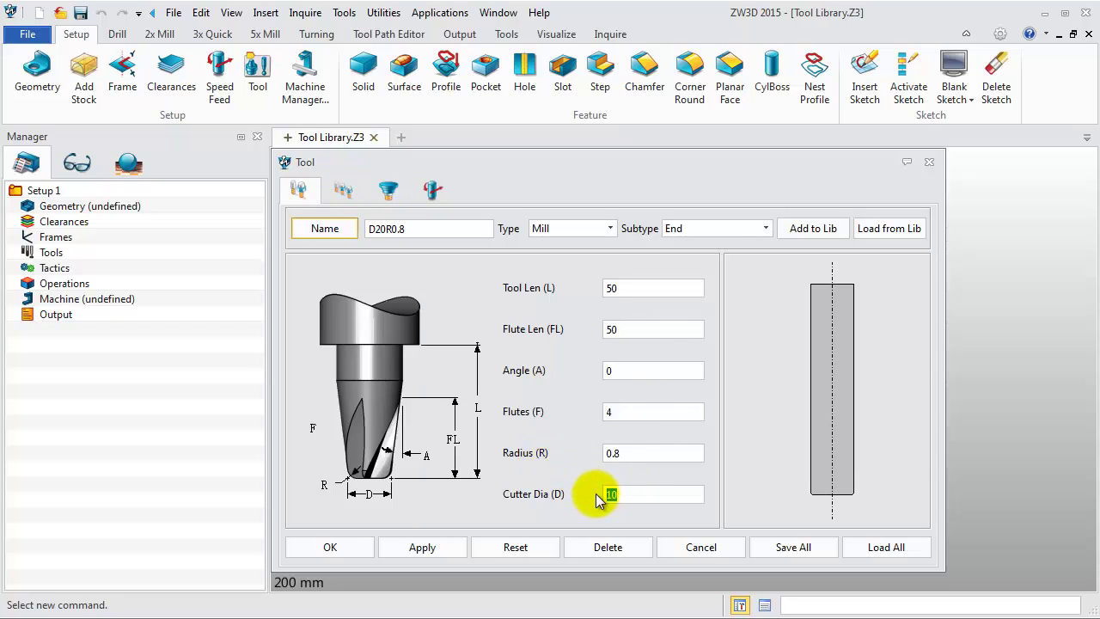
type("20")
Set the D20R0.8 tool's Id, D register and H register to 1.
left_click(346, 190)
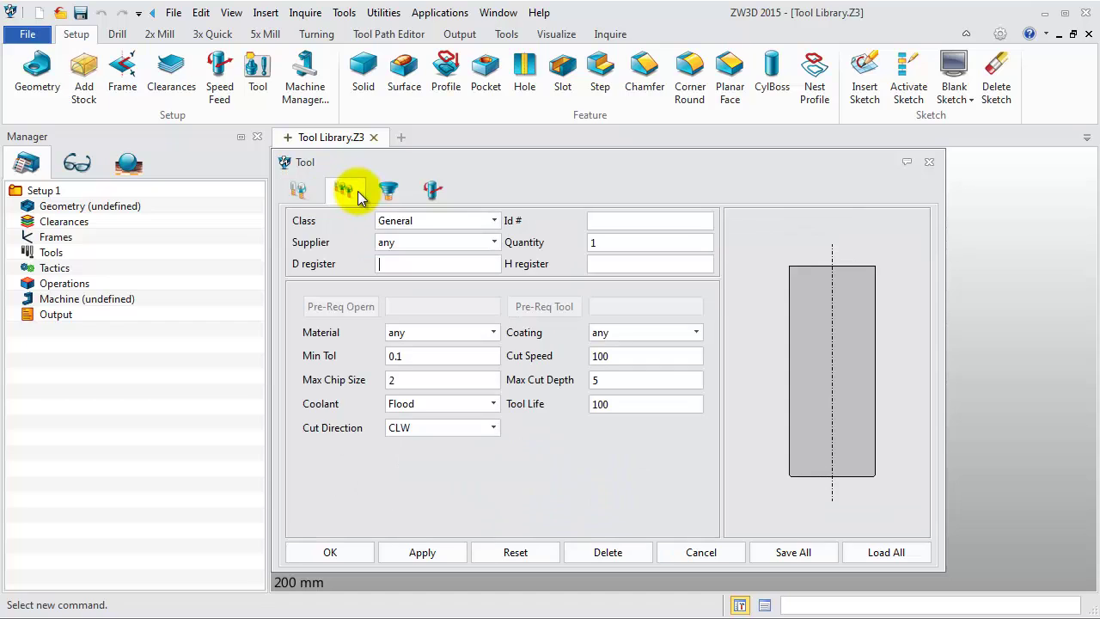
left_click(608, 225)
type("1")
key("Tab")
key("Tab")
type("1")
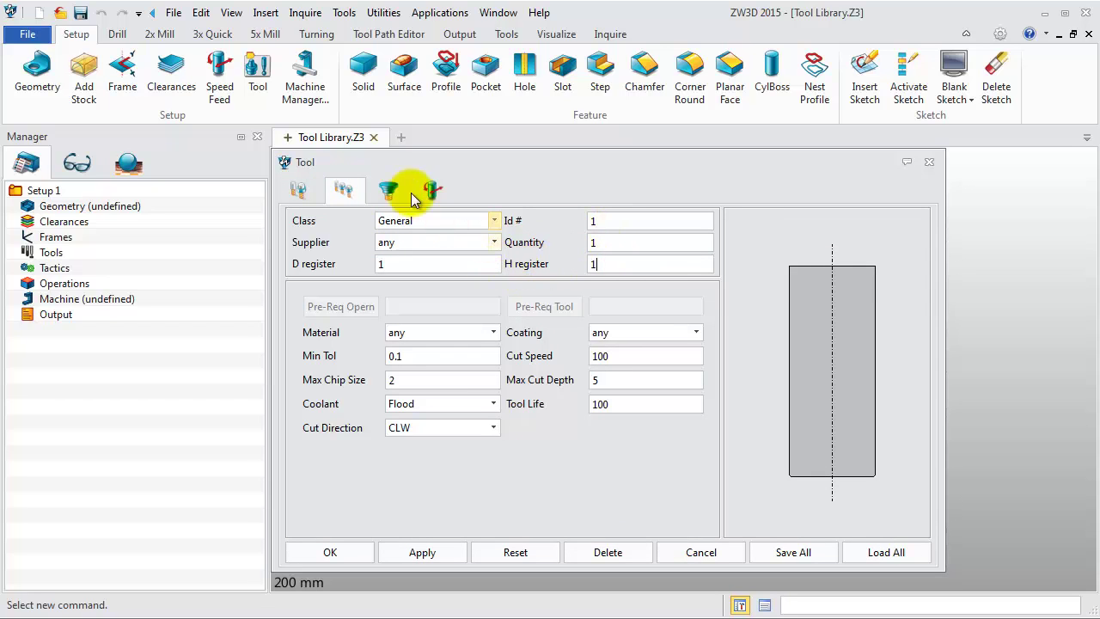
Add a tool holder layer to D20R0.8 with top 50, bottom 50 and length 40.
left_click(389, 189)
left_click(593, 468)
left_click_drag(627, 357, 578, 412)
type("50")
type("50")
type("40")
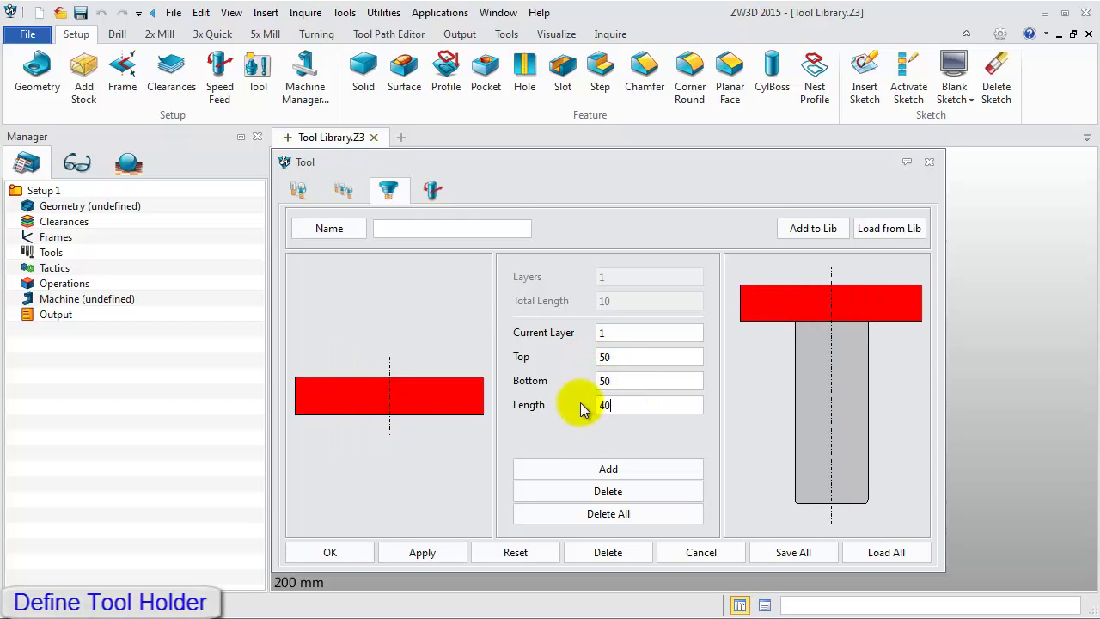
Set the D20R0.8 spindle speeds to 2800 rough and 2500 finish, and its feed rates to 3000 rough and 2000 finish.
left_click(434, 191)
left_click_drag(455, 325, 365, 331)
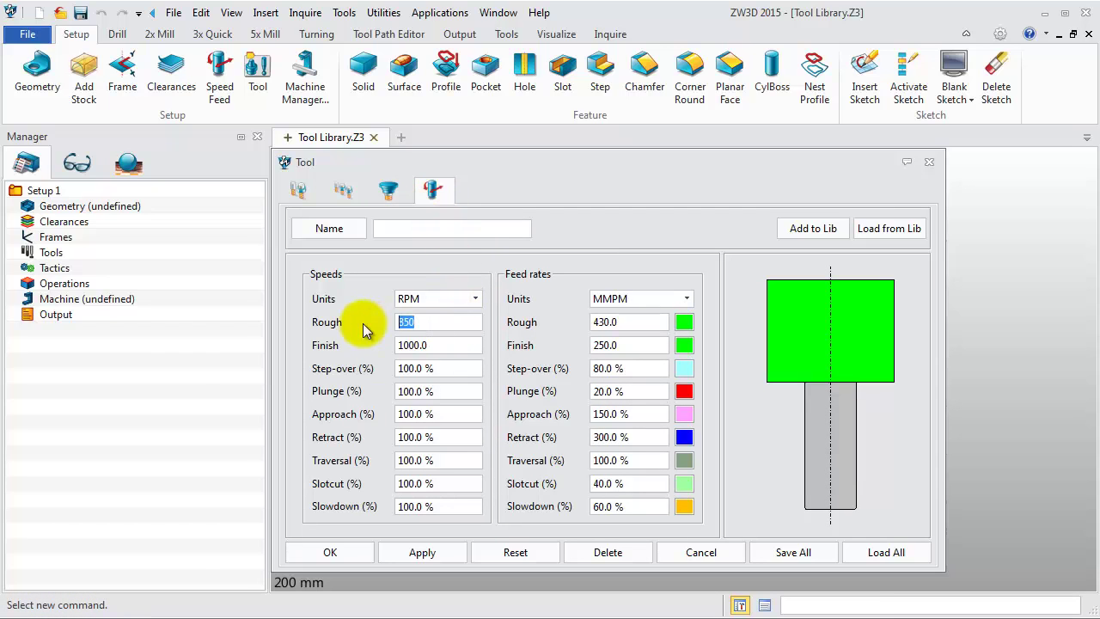
type("2800")
left_click_drag(447, 344, 398, 346)
type("2500")
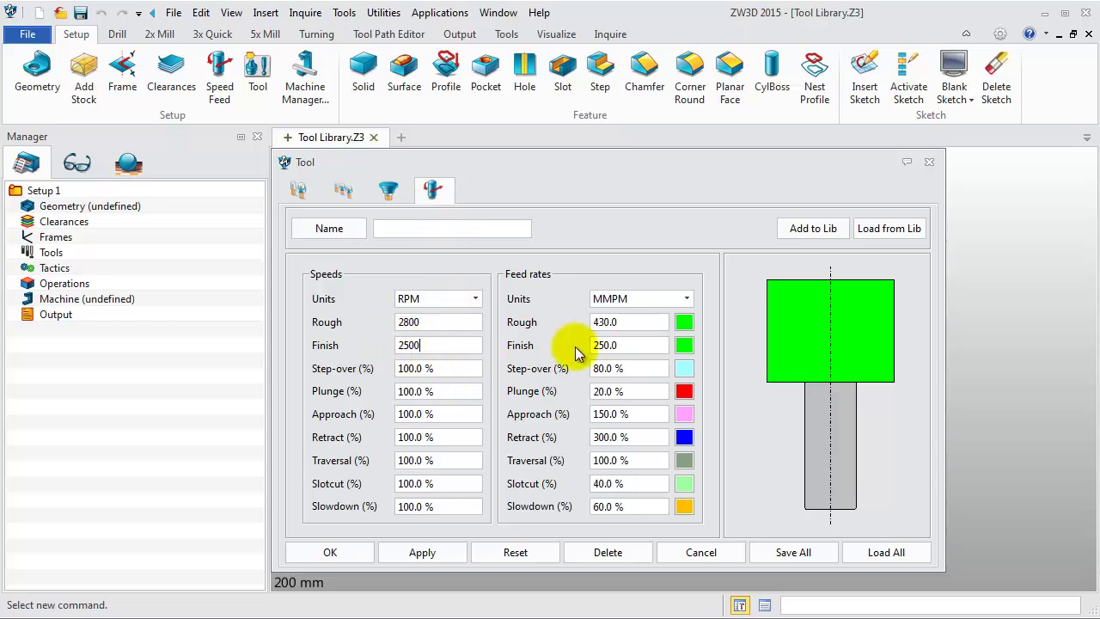
left_click_drag(633, 321, 583, 354)
type("300")
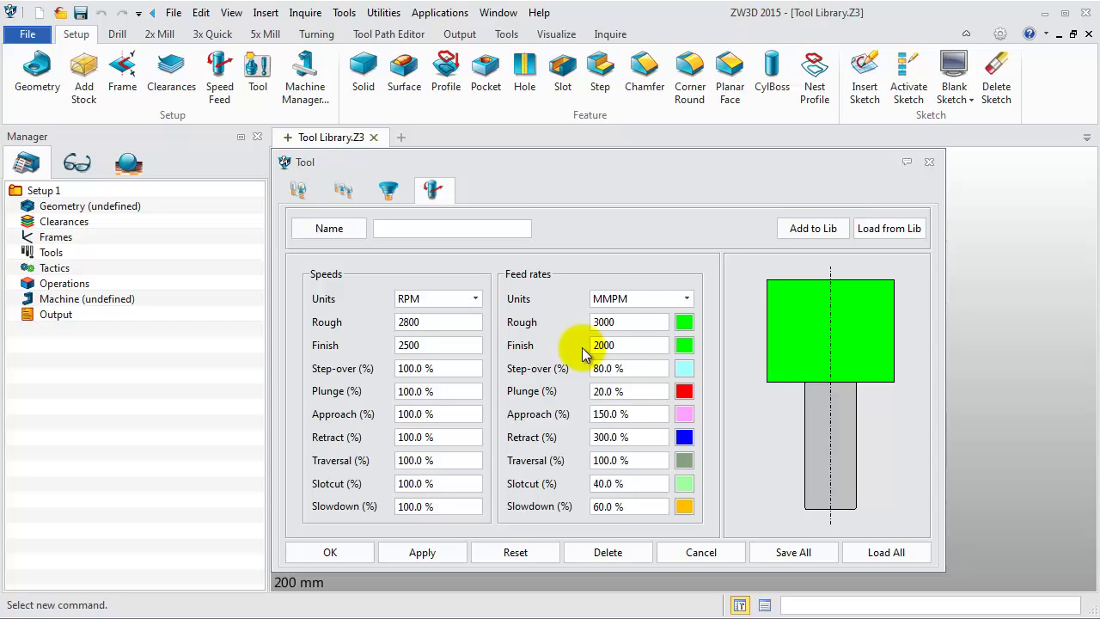
Save all data of the D20R0.8 tool to the Tool Library in Tool Library.Z3 on the desktop, and accept the tool.
left_click(782, 552)
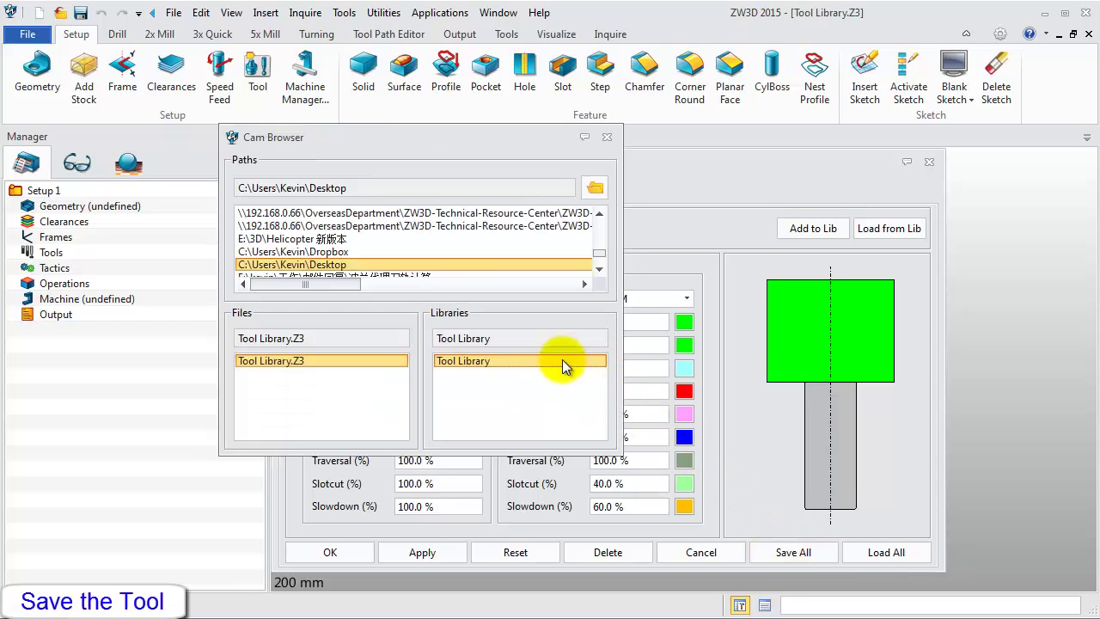
left_click(595, 188)
left_click_drag(666, 294, 647, 242)
left_click(456, 236)
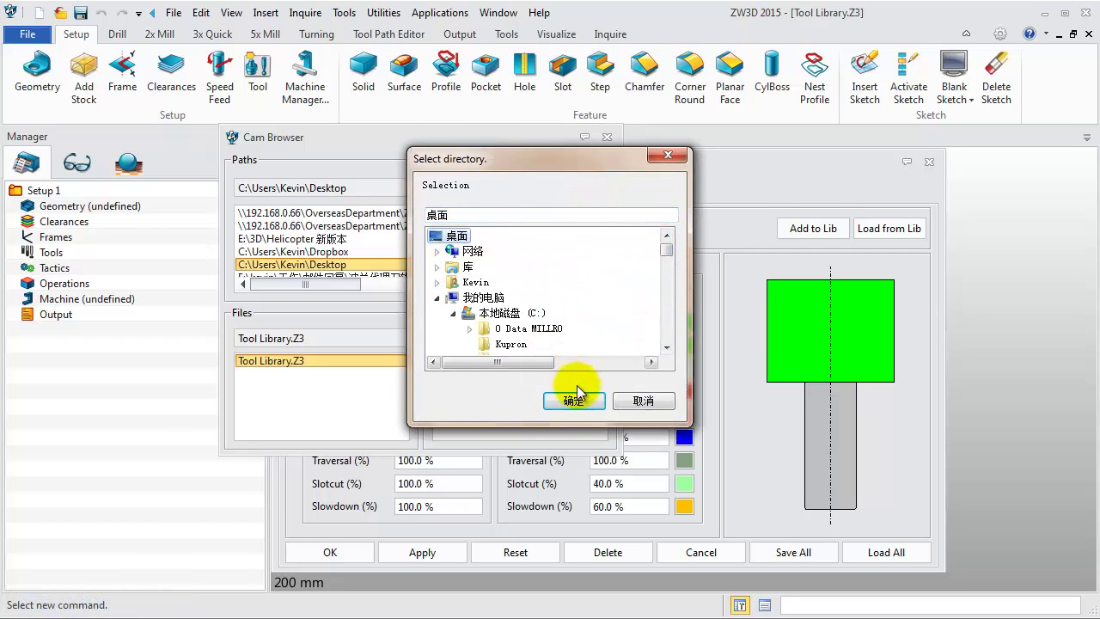
left_click(574, 399)
left_click(273, 362)
double_click(472, 361)
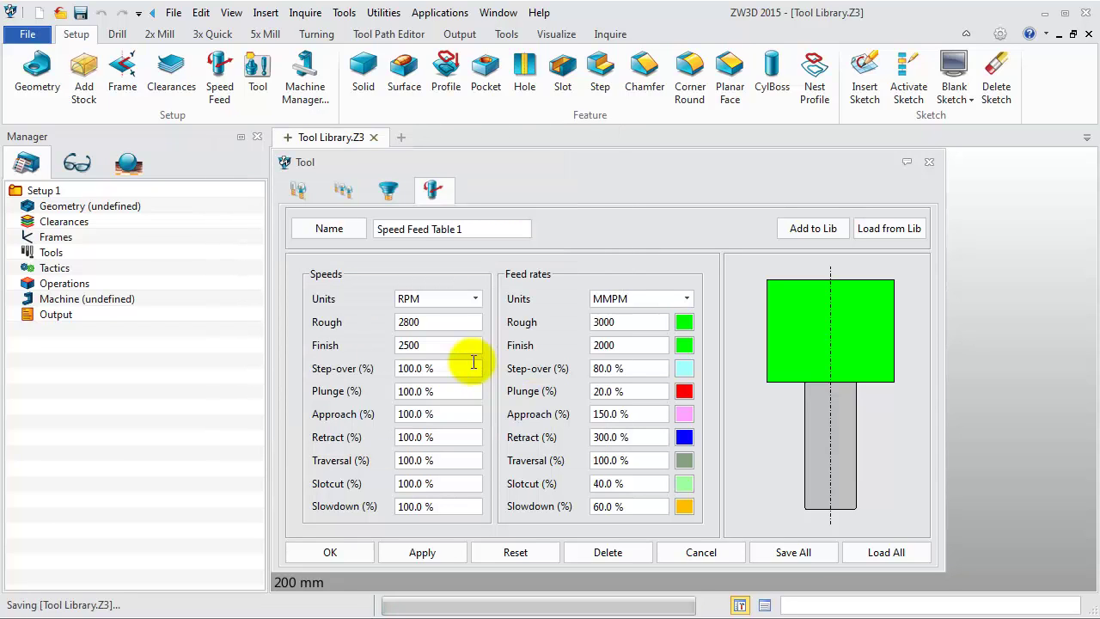
left_click(353, 554)
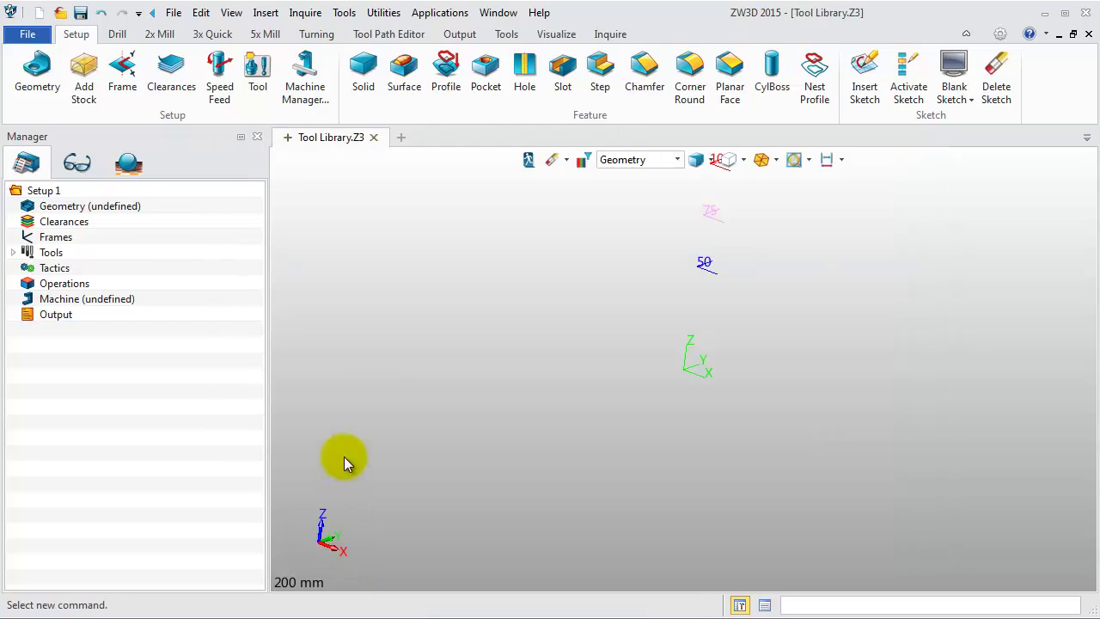
Define a new end mill named D6R3 with tool length 40, flute length 20, radius 3 and cutter diameter 6.
right_click(392, 239)
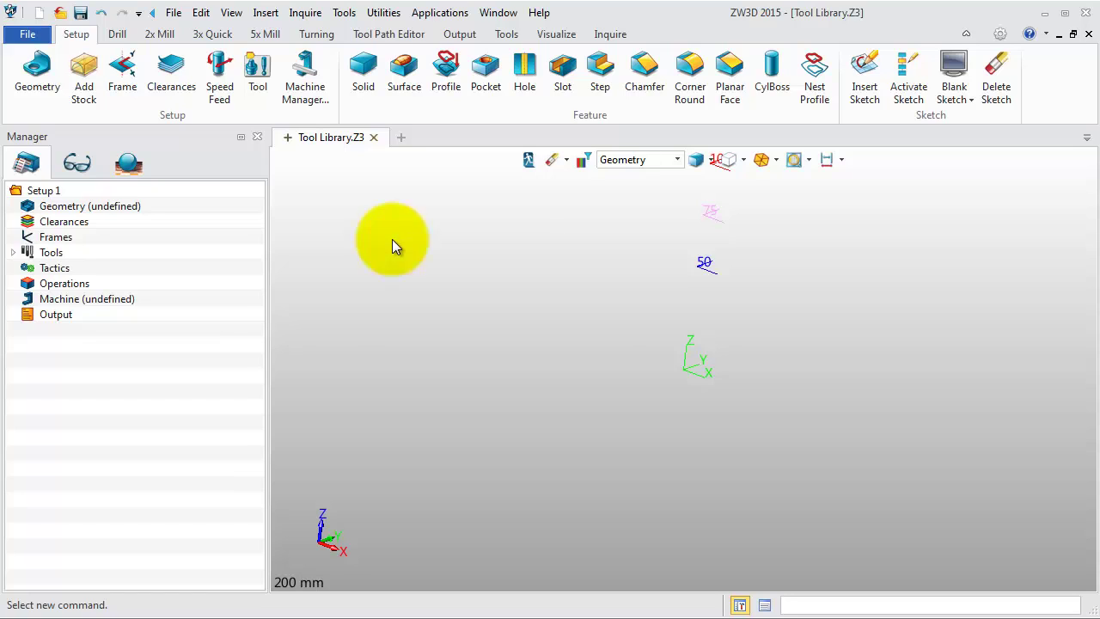
left_click(475, 229)
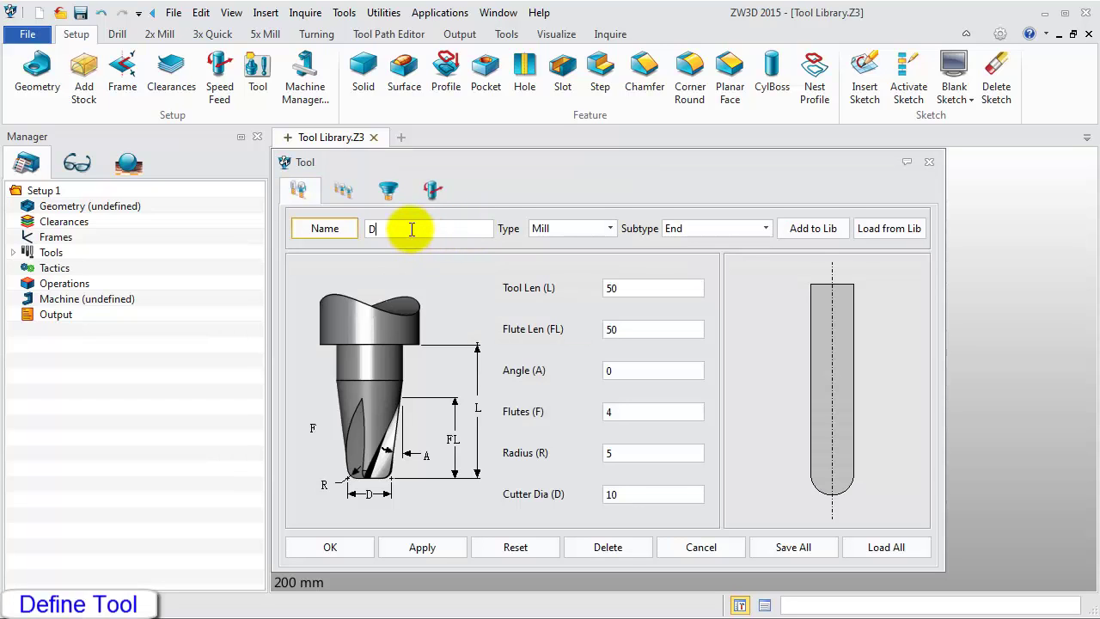
left_click(411, 229)
type("D6R3")
left_click_drag(669, 331, 633, 332)
type("20")
left_click_drag(628, 289, 590, 296)
type("40")
left_click_drag(633, 450, 560, 508)
type("3")
type("6")
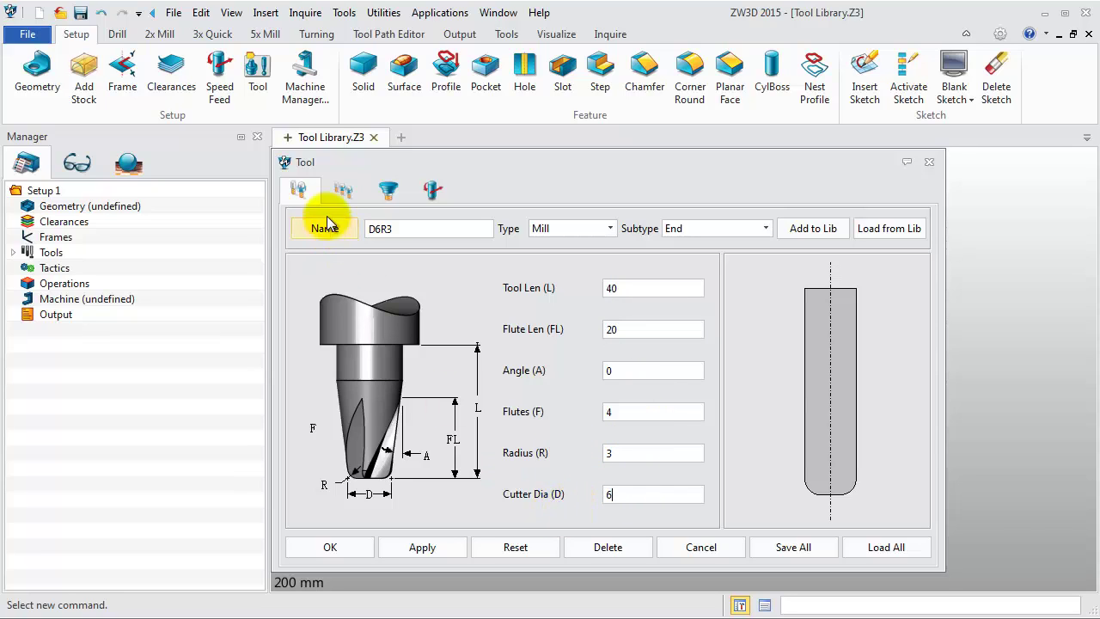
Set the D6R3 tool's Id, D register and H register to 2.
left_click(344, 190)
left_click(601, 220)
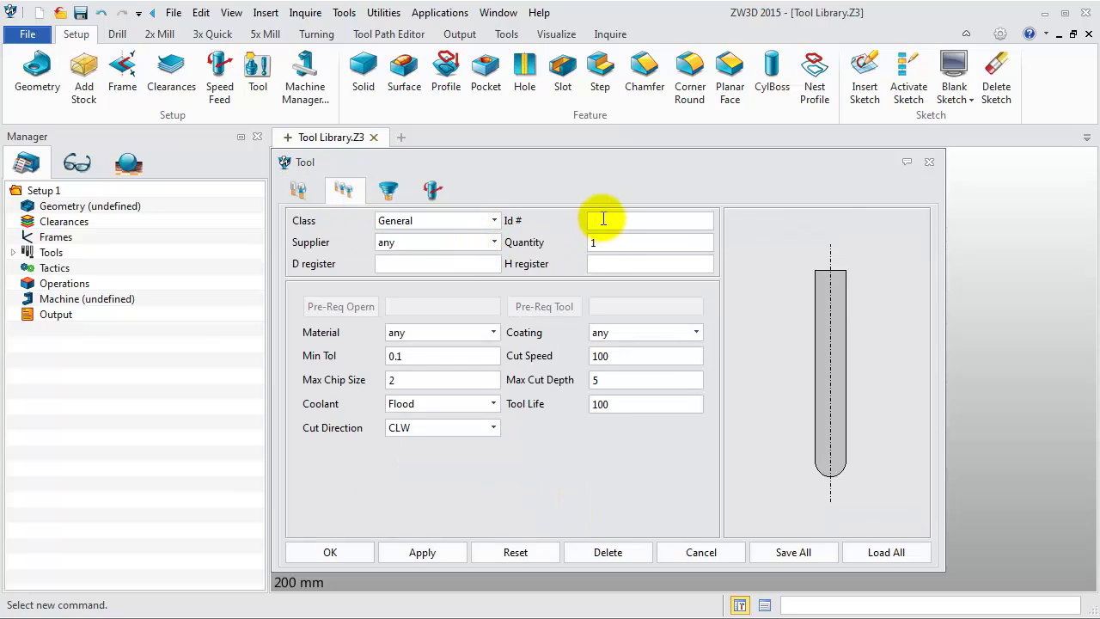
type("2")
left_click(456, 263)
type("2")
left_click(615, 264)
type("2")
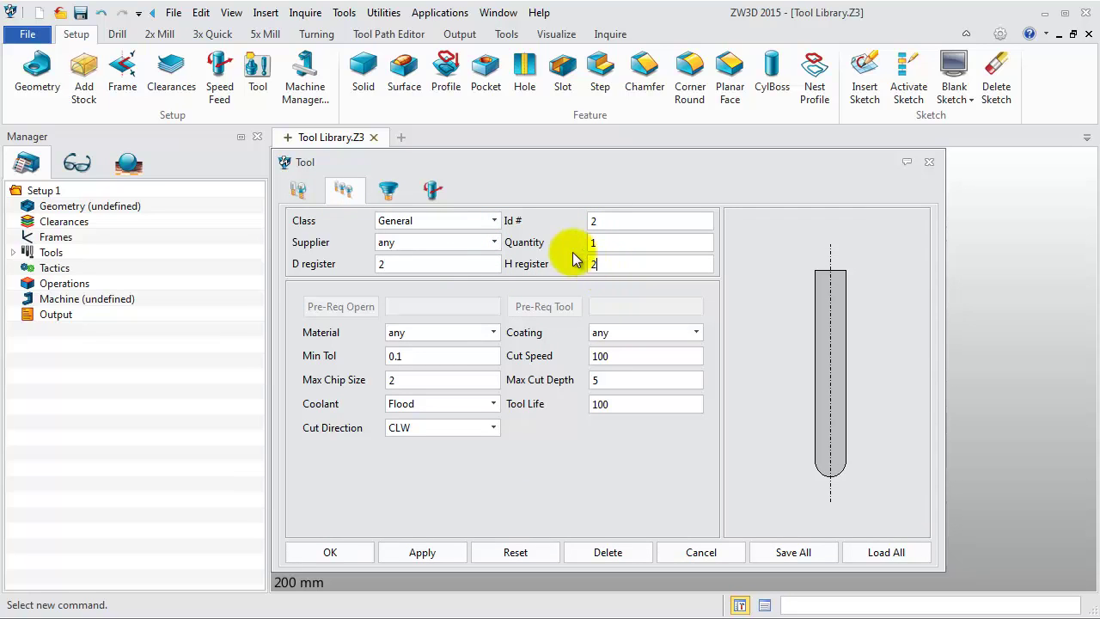
Set the D6R3 spindle speeds to 5600 rough and 6000 finish, and its feed rates to 2500 rough and 2000 finish.
left_click(432, 189)
left_click_drag(444, 322, 337, 329)
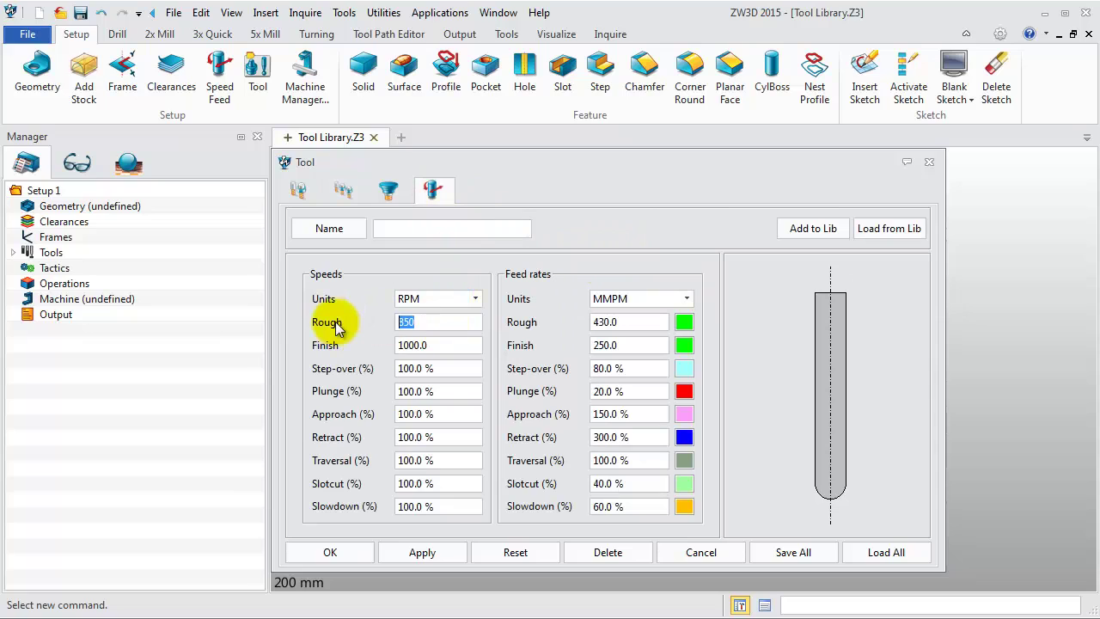
type("5600")
key("Tab")
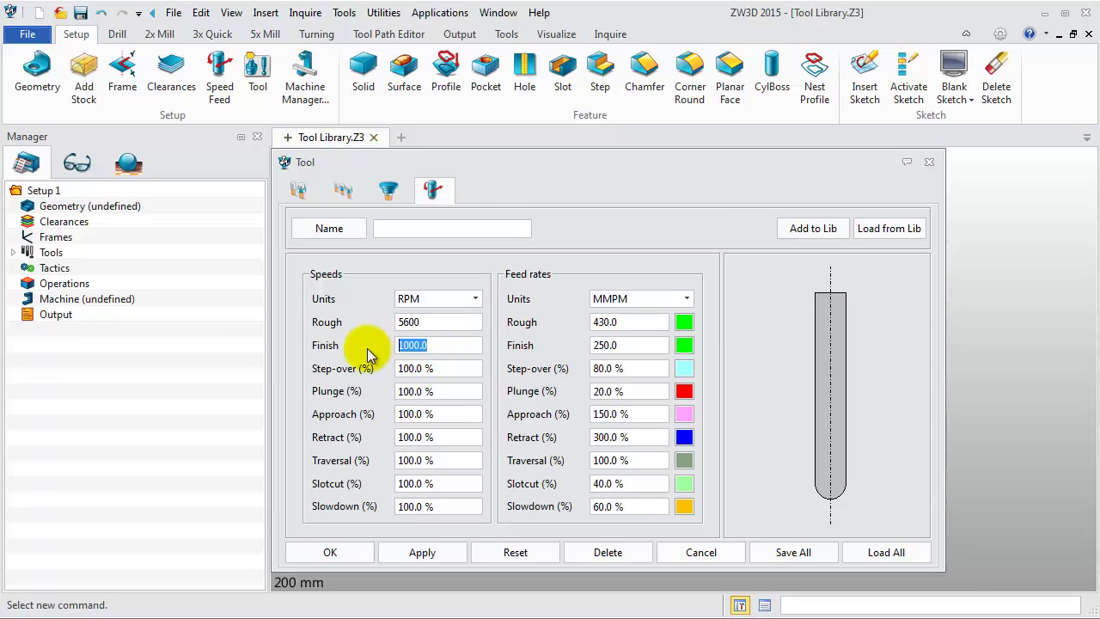
type("6000")
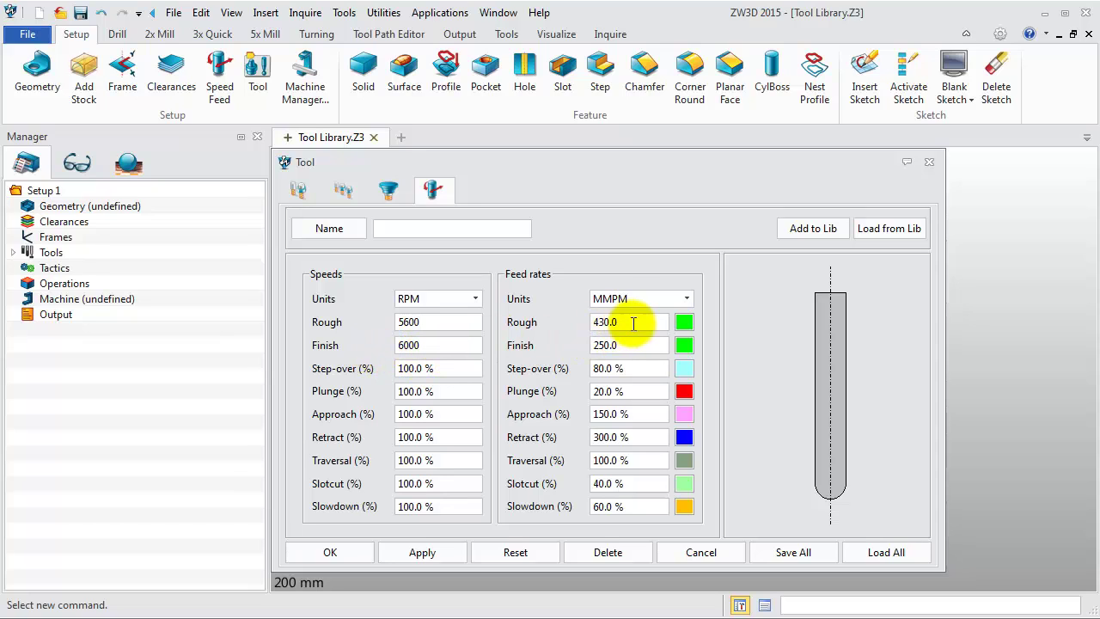
left_click_drag(635, 321, 573, 323)
type("2")
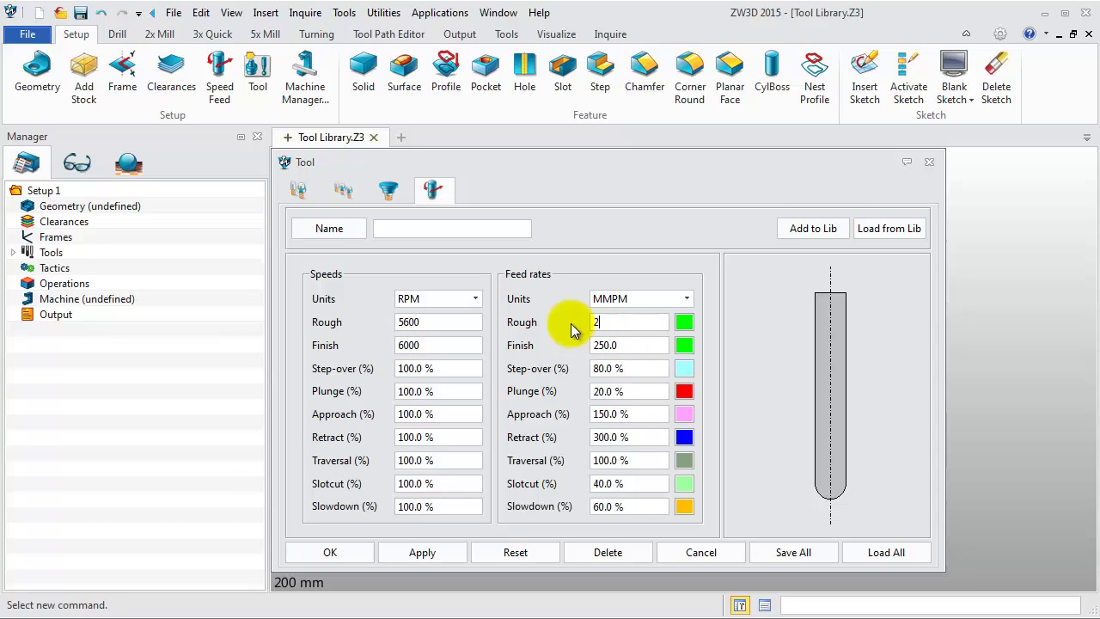
type("500")
key("Tab")
type("2")
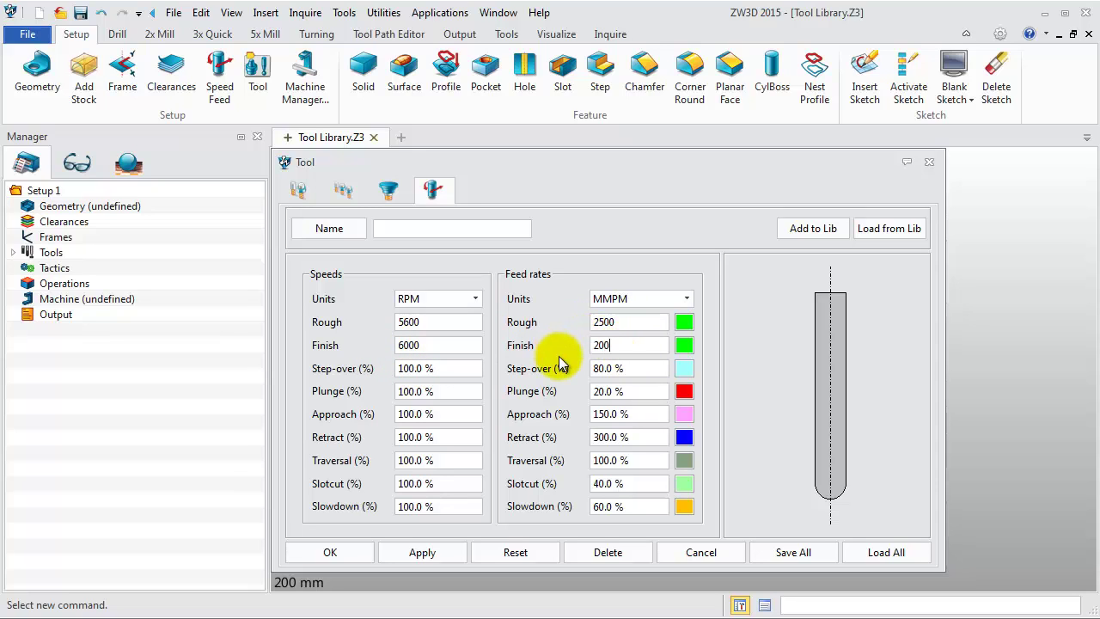
Save all data of the D6R3 tool to the Tool Library and accept the tool.
left_click(783, 550)
double_click(478, 362)
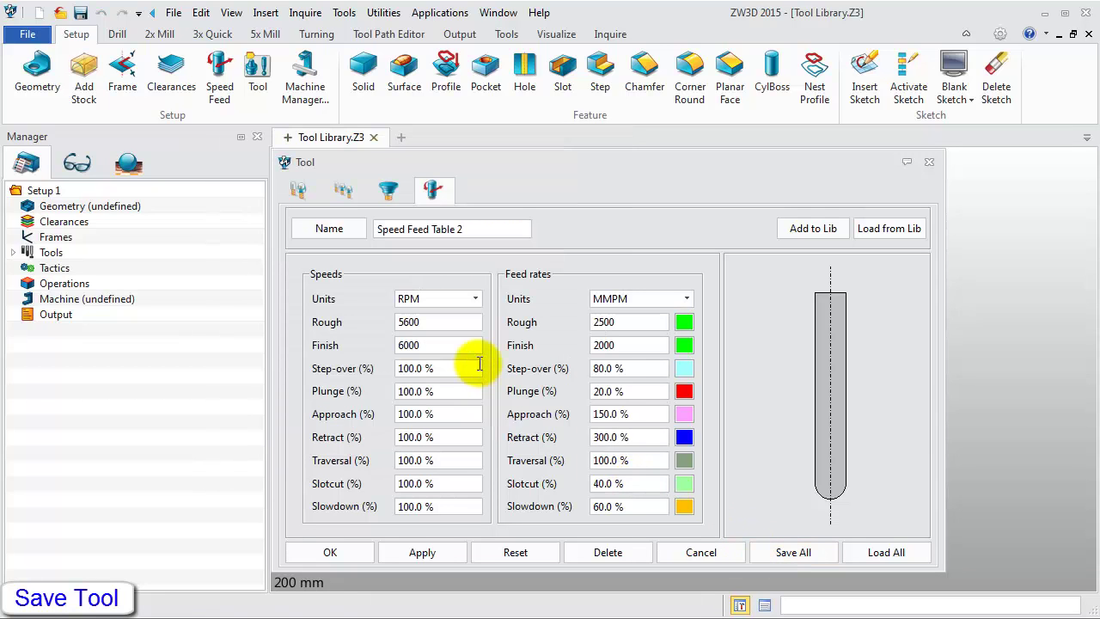
left_click(331, 553)
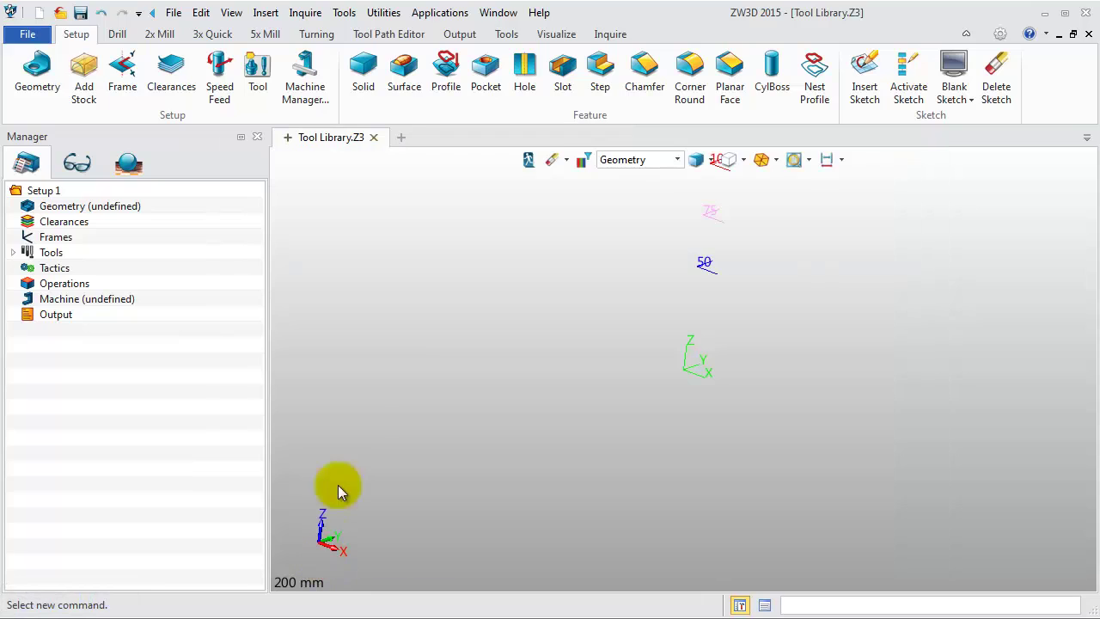
Define a new end mill named D8R4 with flute length 20 and tool length 40.
right_click(404, 242)
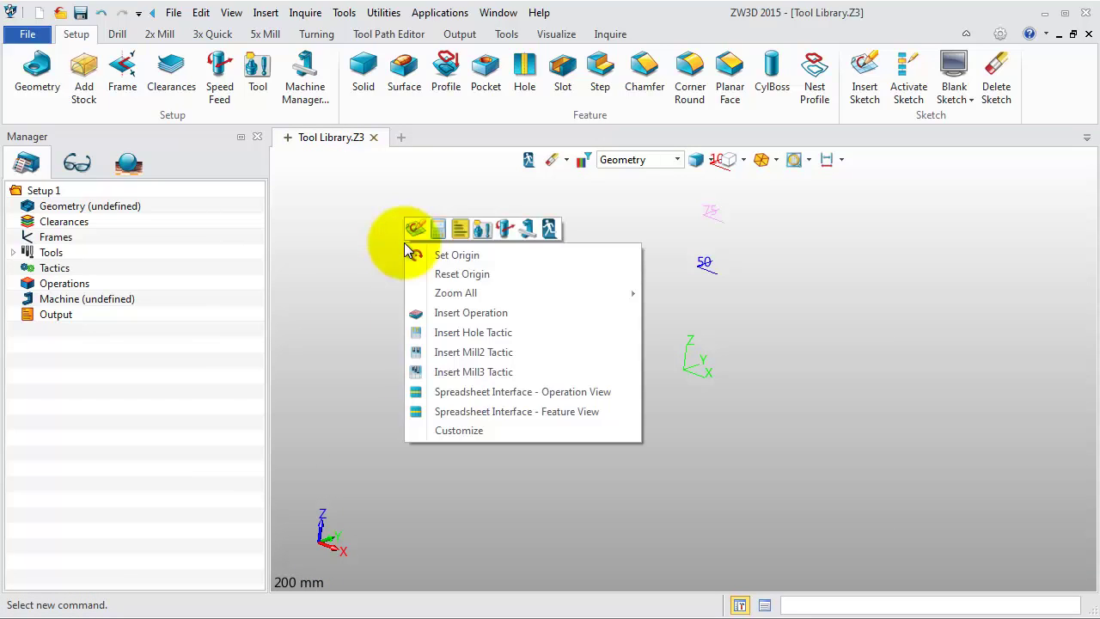
left_click(482, 230)
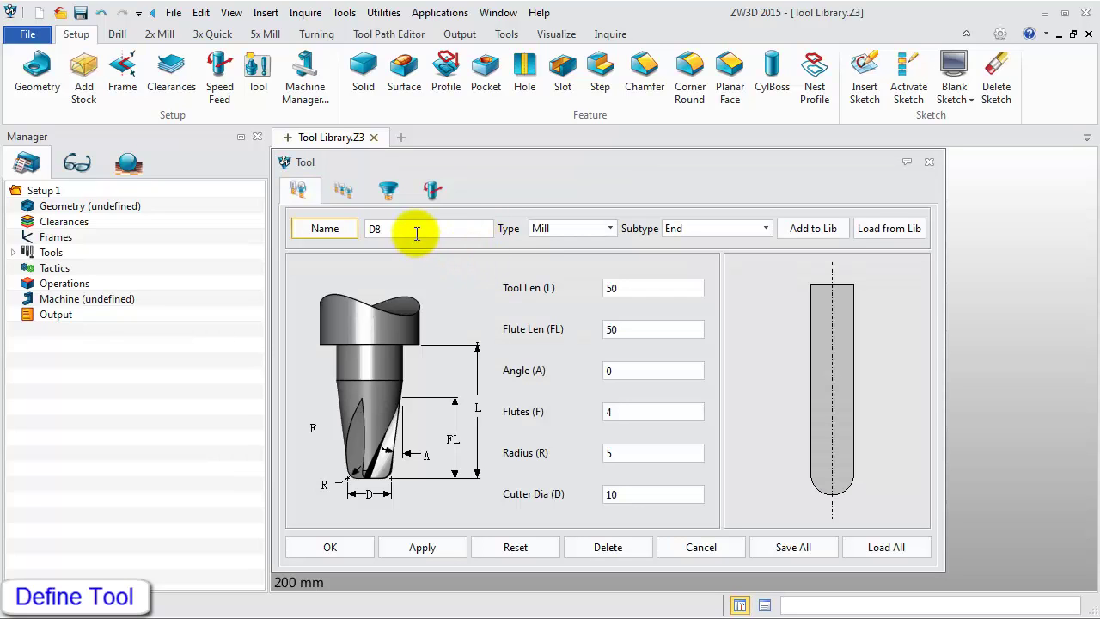
left_click(417, 234)
type("D8R4")
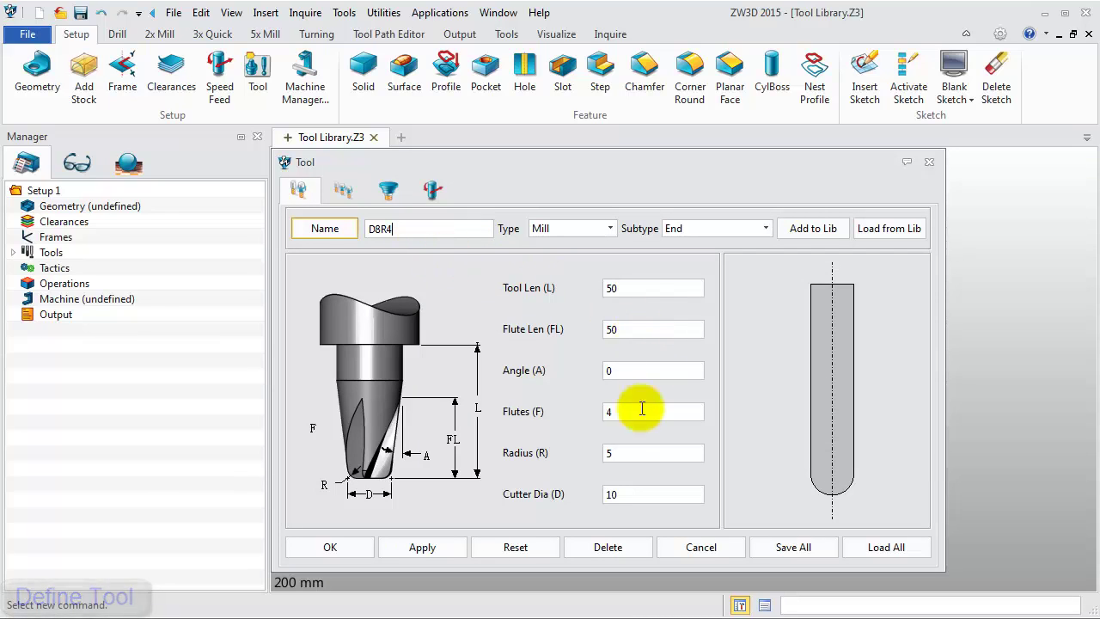
left_click(634, 332)
key("BackSpace")
key("BackSpace")
type("20")
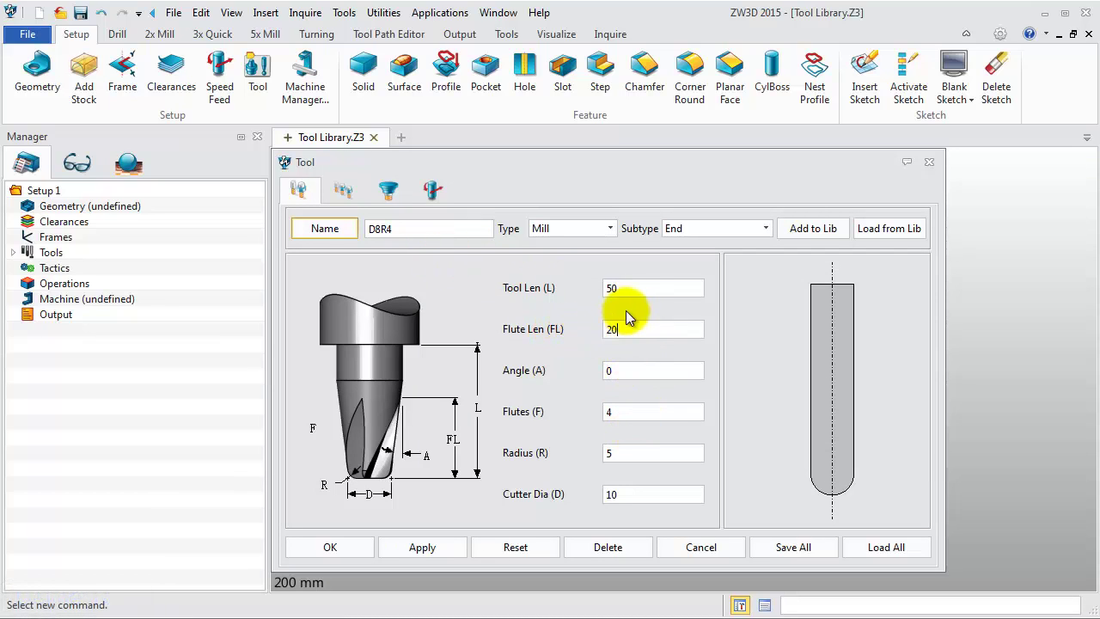
left_click(632, 291)
type("40")
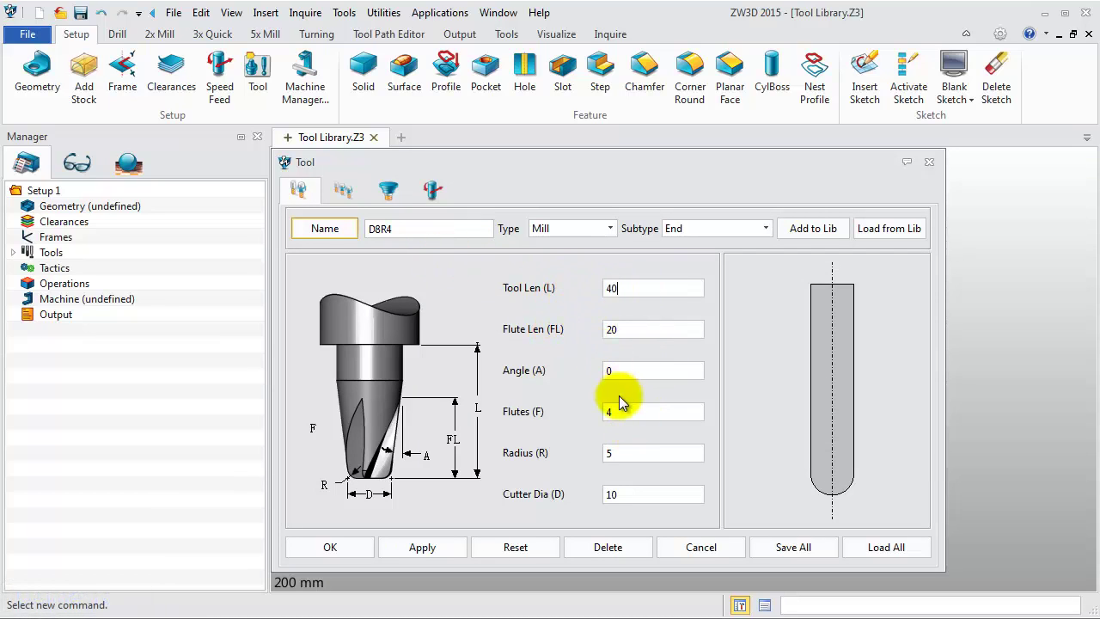
Set the D8R4 end mill's radius to 4 and its cutter diameter to 8.
double_click(633, 453)
type("4")
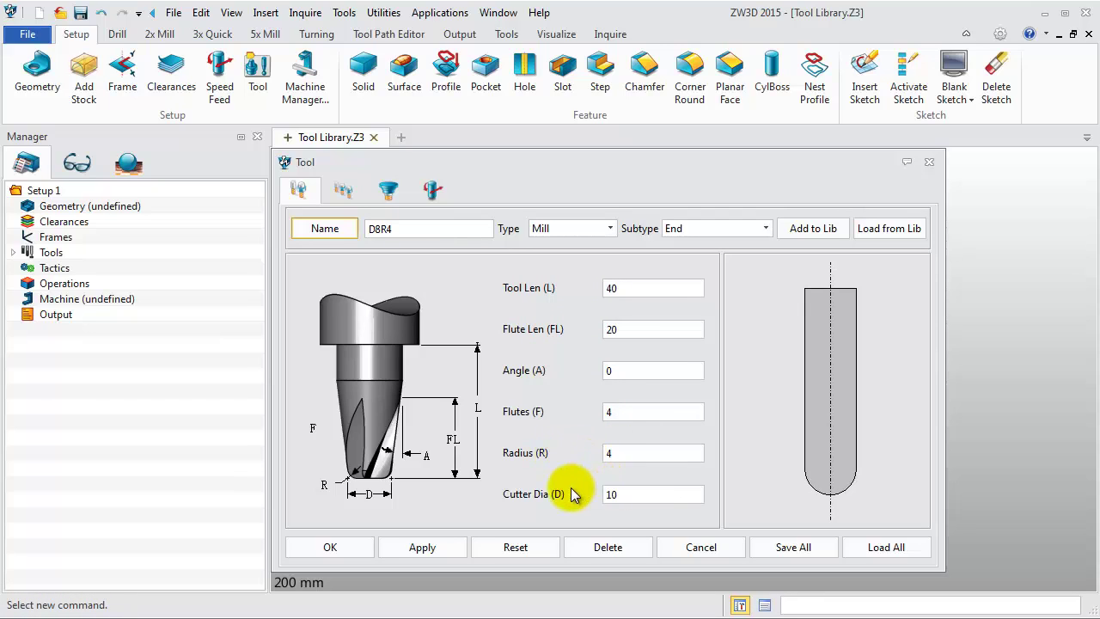
left_click_drag(634, 496, 581, 497)
type("8")
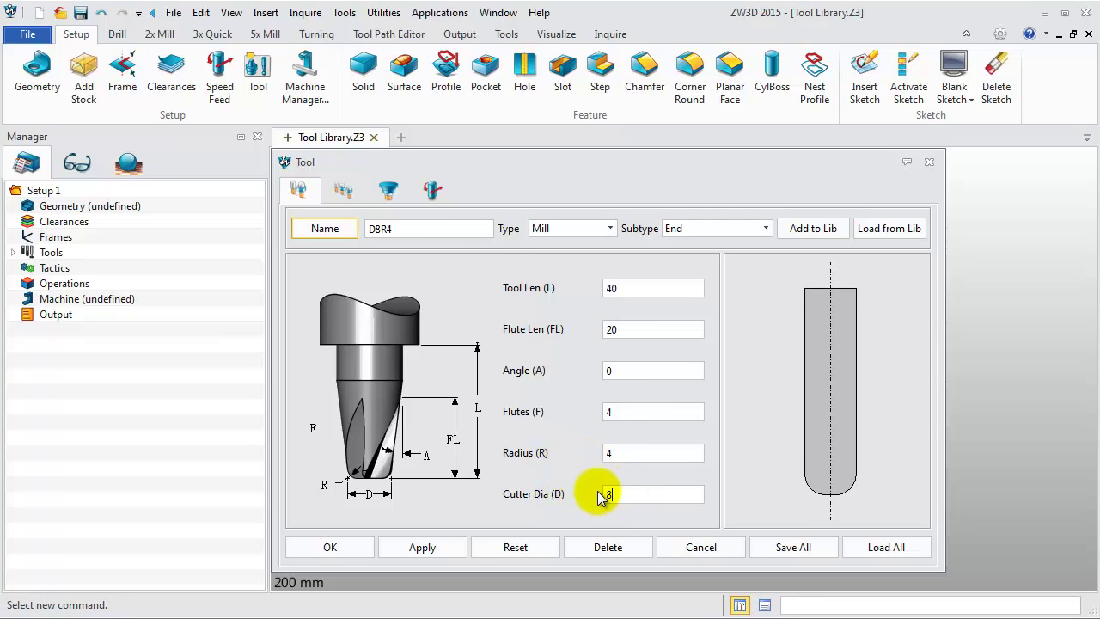
Set the D8R4 tool's Id, D register and H register to 3.
left_click(343, 190)
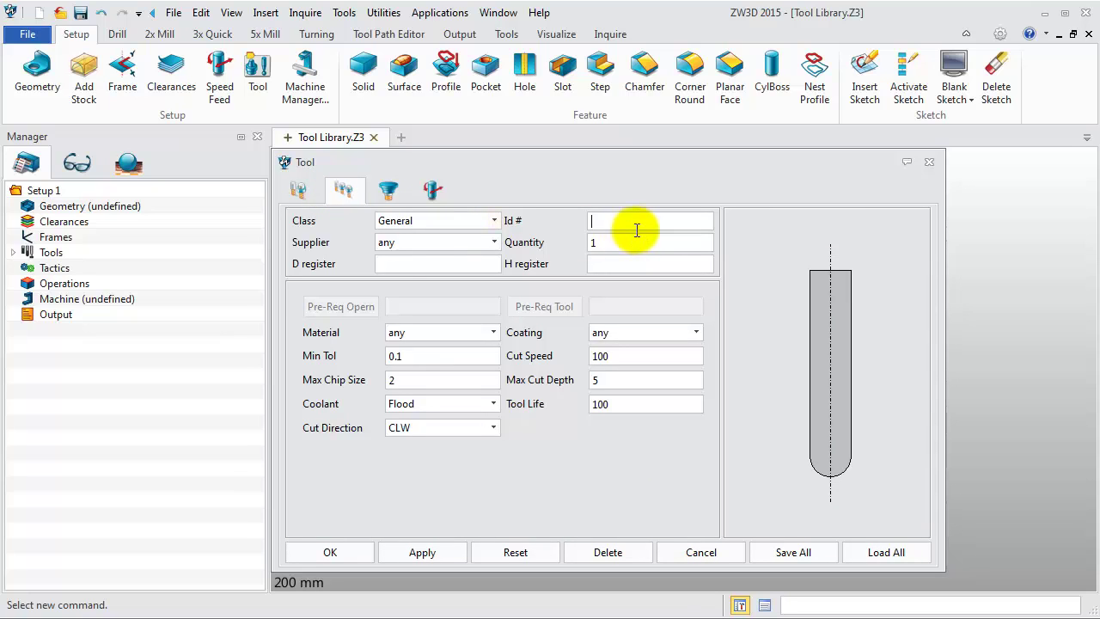
type("3")
left_click(450, 263)
type("3")
left_click(594, 266)
type("3")
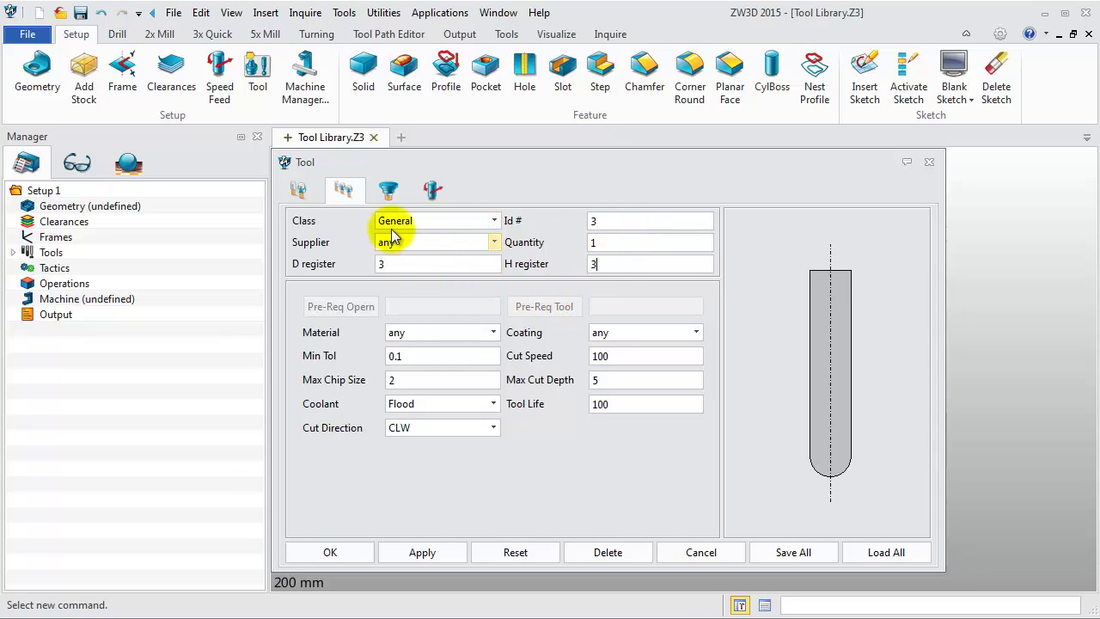
Set the D8R4 spindle speeds to 5000 rough and 5200 finish, and its feed rates to 2500 rough and 2000 finish.
left_click(433, 190)
left_click_drag(435, 322, 370, 333)
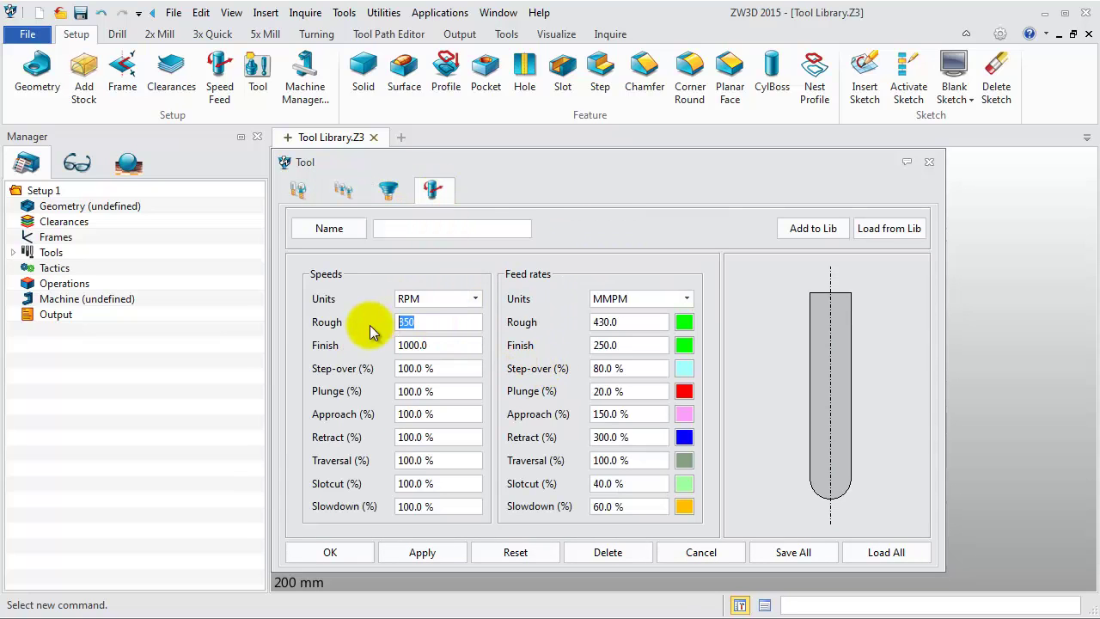
type("5000")
left_click_drag(449, 344, 384, 353)
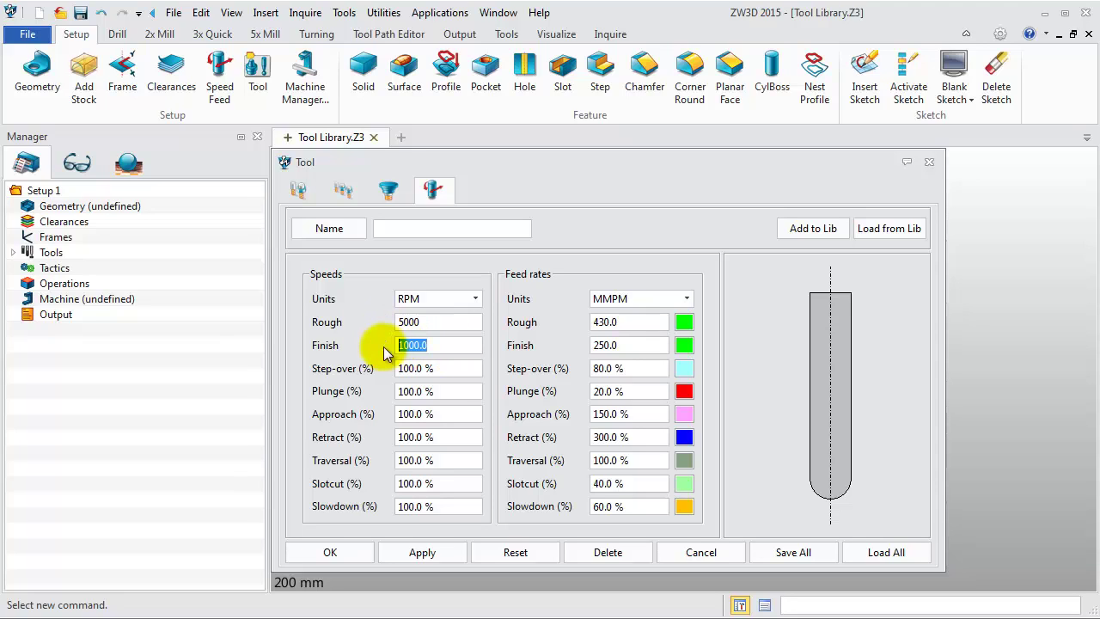
type("5200")
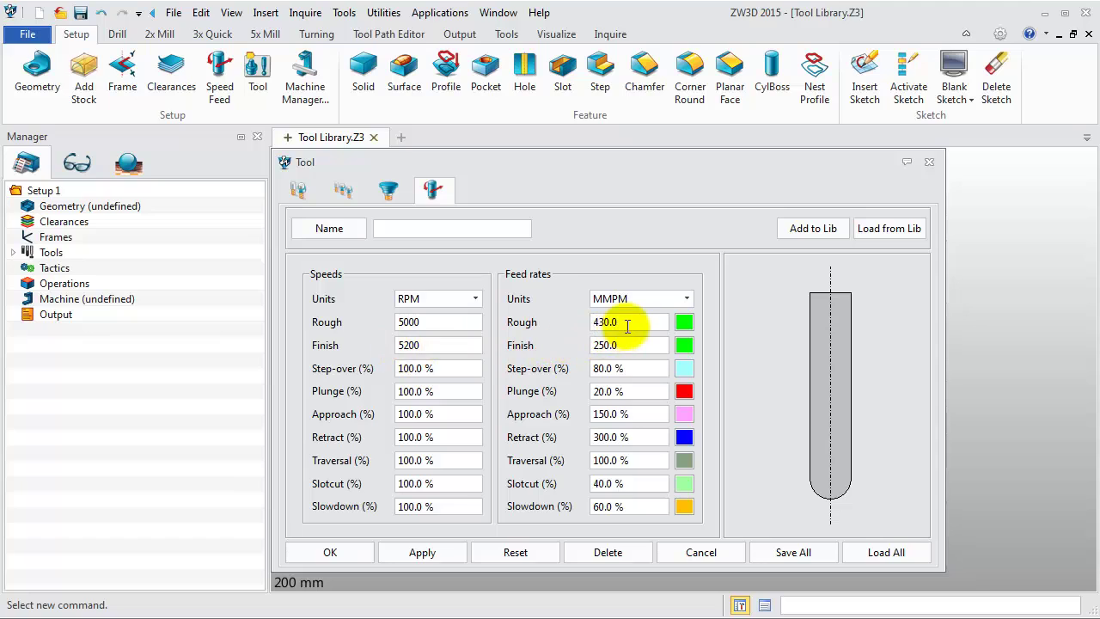
left_click_drag(628, 321, 563, 329)
type("2500")
left_click_drag(646, 344, 563, 349)
type("2000")
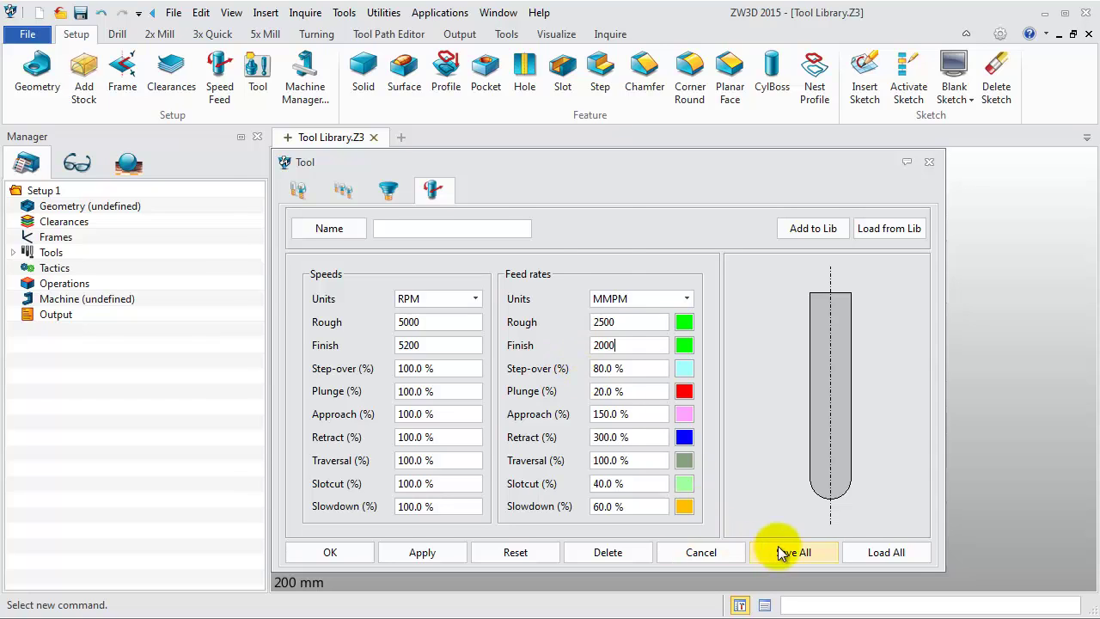
Save all data of the D8R4 tool to the Tool Library and accept the tool.
left_click(782, 553)
double_click(497, 368)
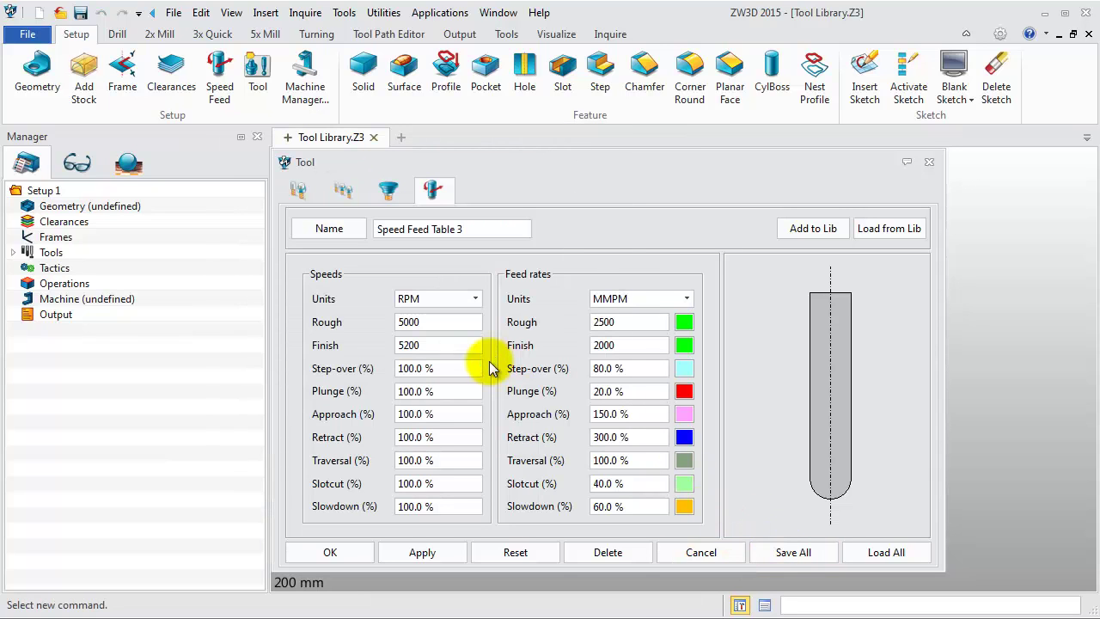
left_click(357, 555)
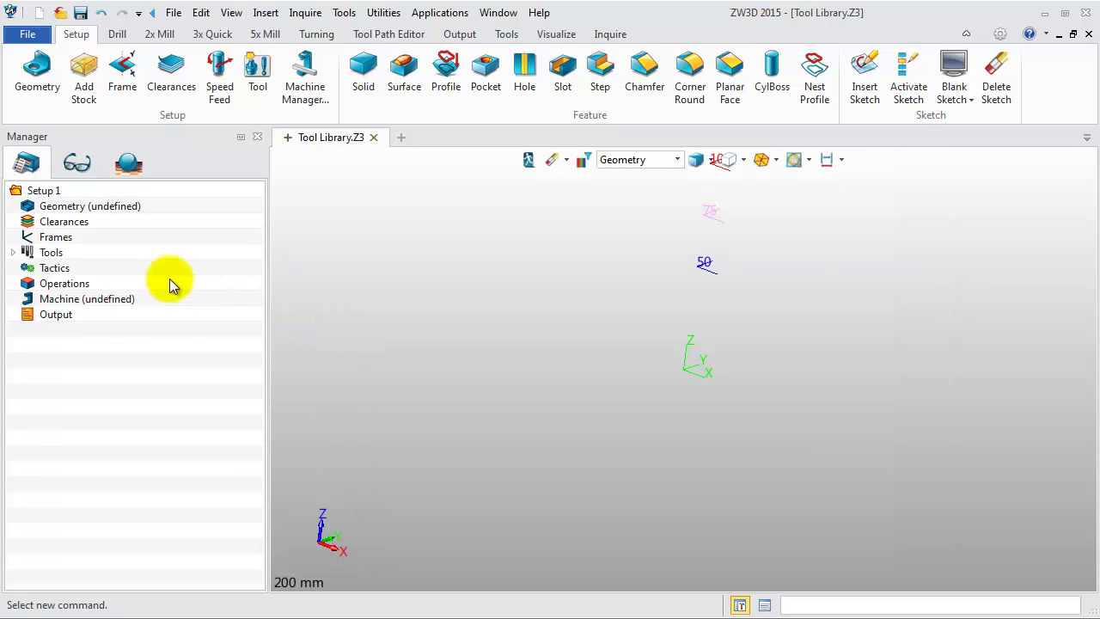
Expand the list of defined tools, then save and close the Tool Library.Z3 file.
left_click(15, 253)
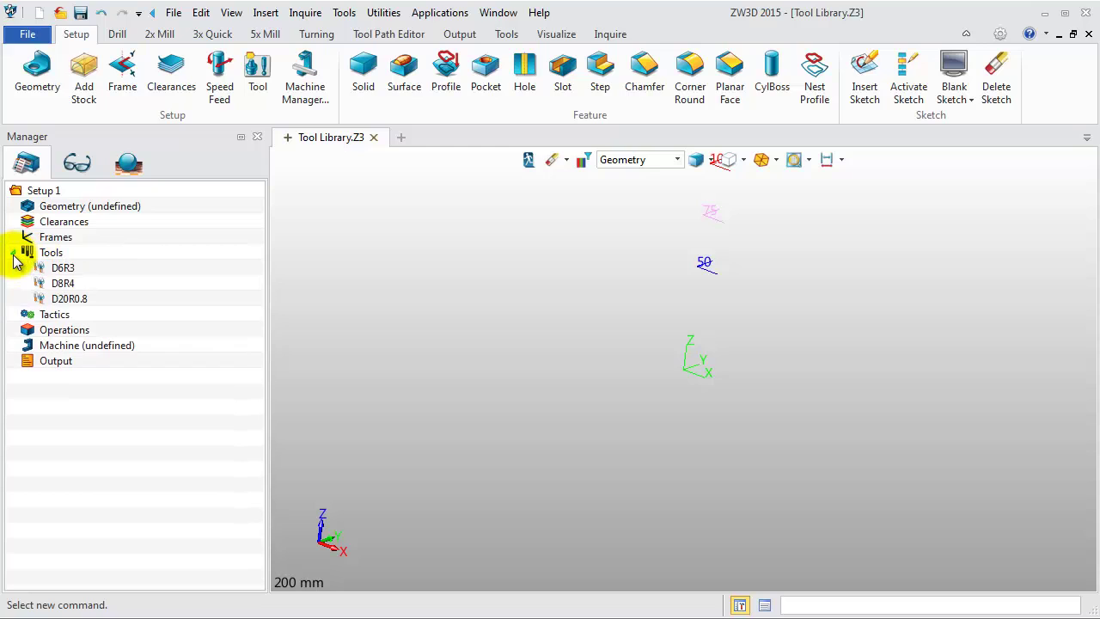
left_click(80, 13)
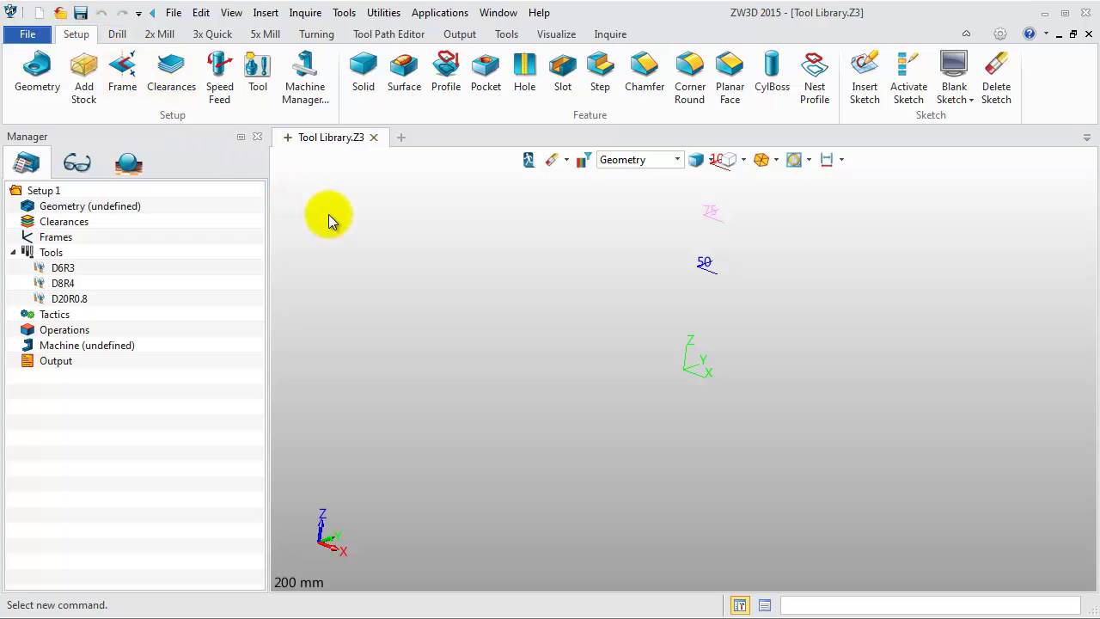
left_click(374, 137)
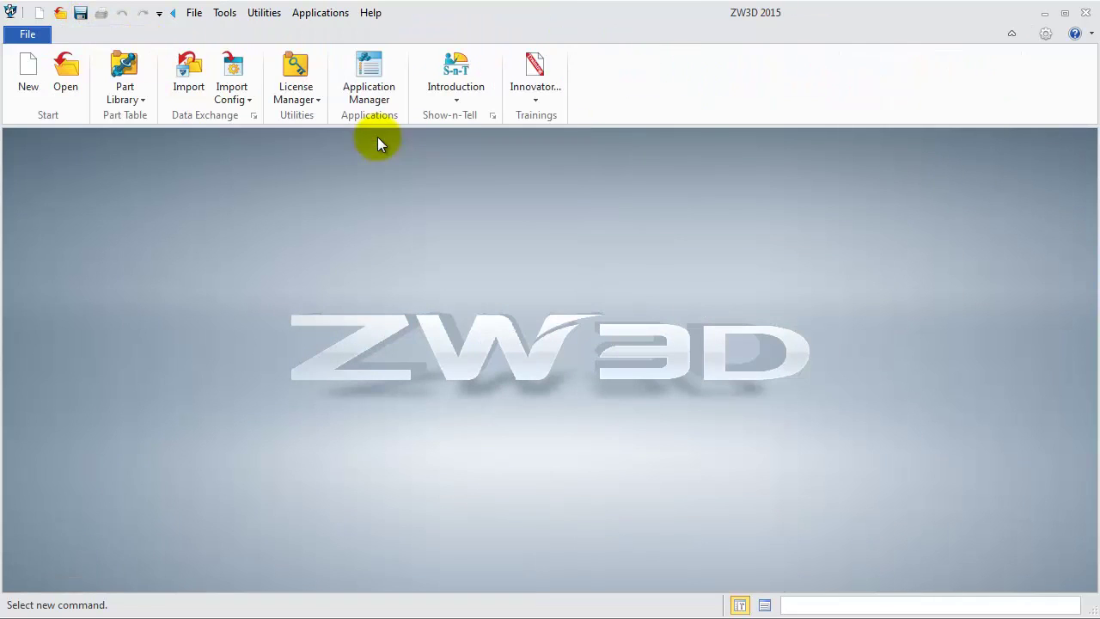
Open Mill_Bottle.Z3 from the training folder and activate its blowmold assembly for editing.
left_click(78, 89)
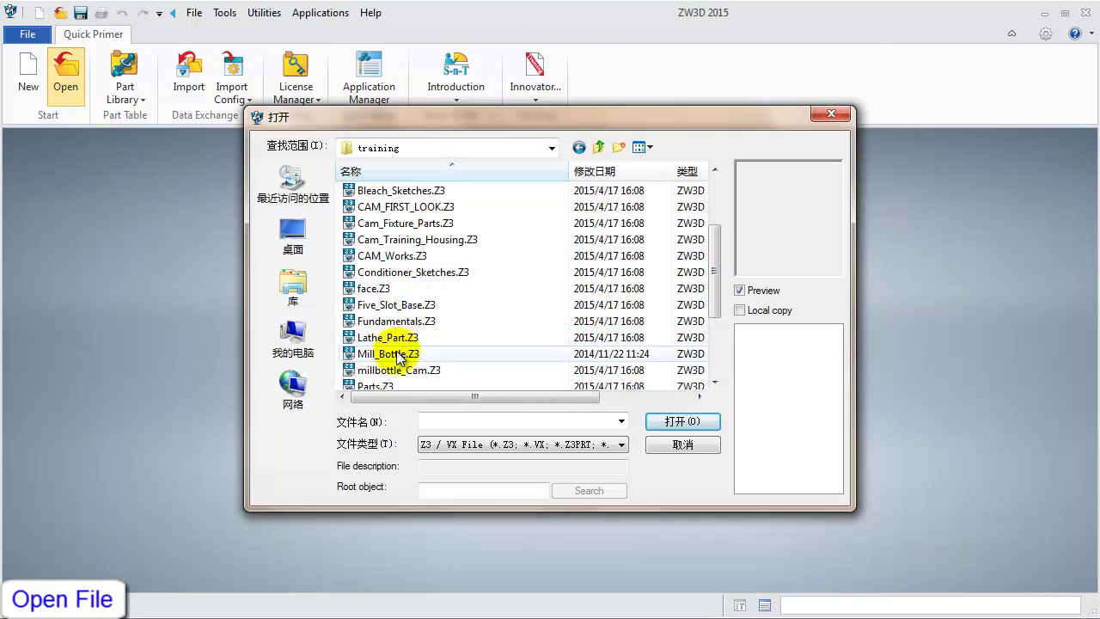
left_click(391, 353)
left_click(657, 421)
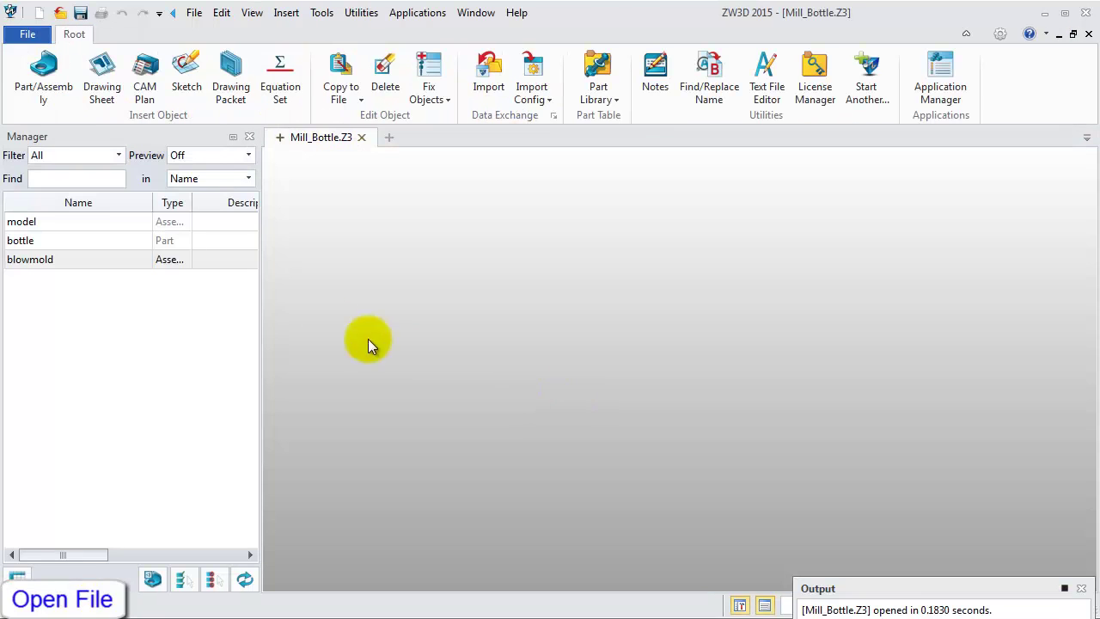
left_click(108, 259)
double_click(107, 258)
scroll(393, 356, "down", 4)
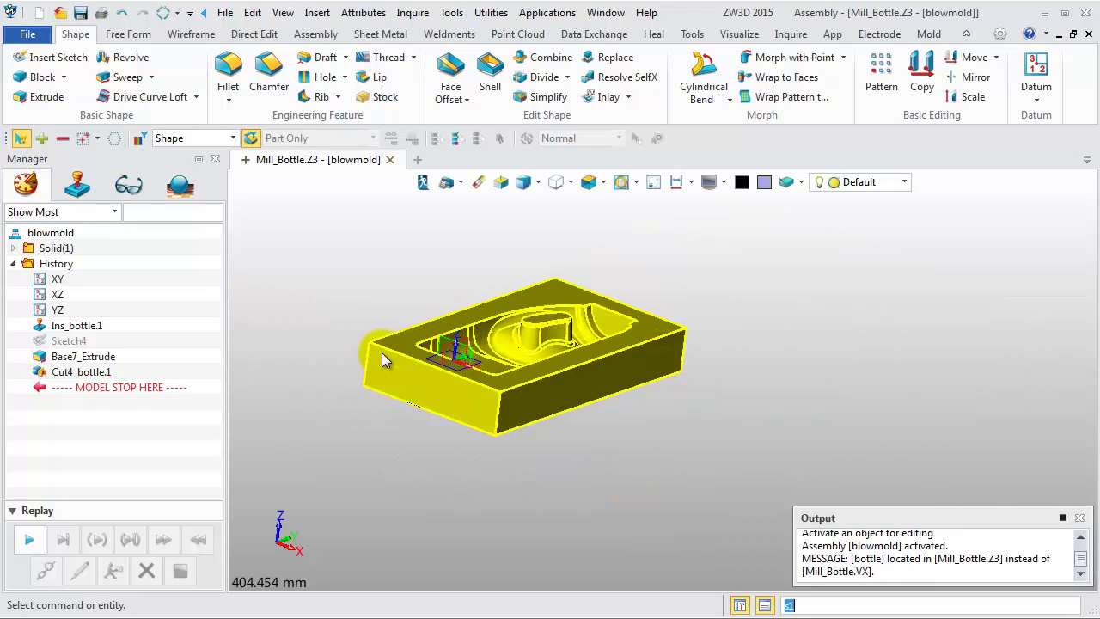
middle_click_drag(393, 332, 373, 362)
Move the blowmold solid point to point, from its top-face corner at 80,-30,-0 to the origin 0,0,0.
left_click(969, 60)
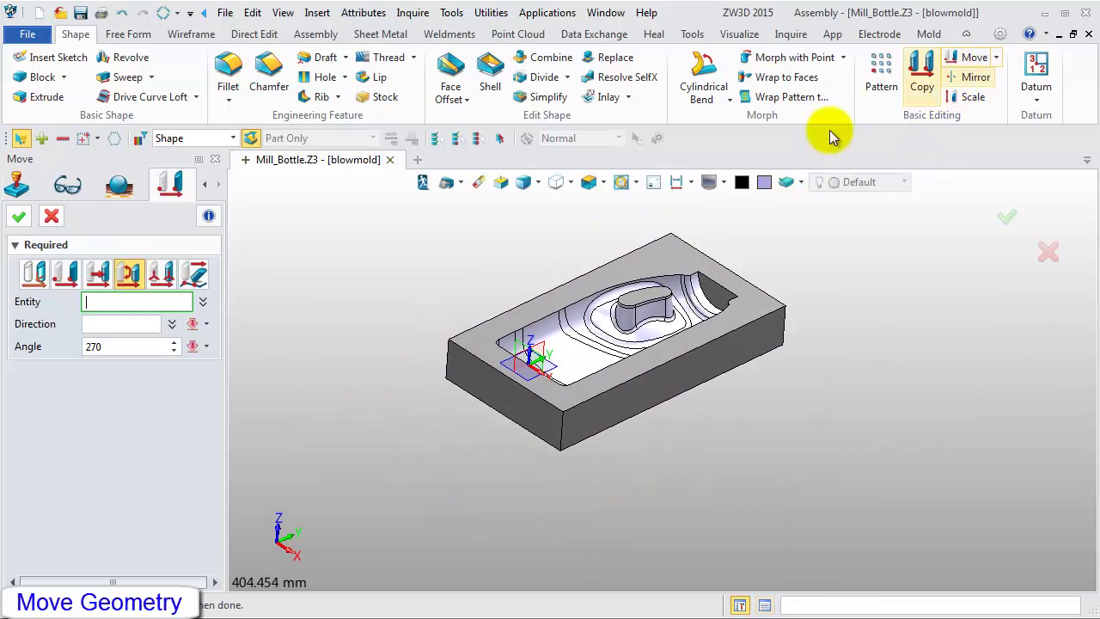
left_click(232, 139)
left_click(215, 167)
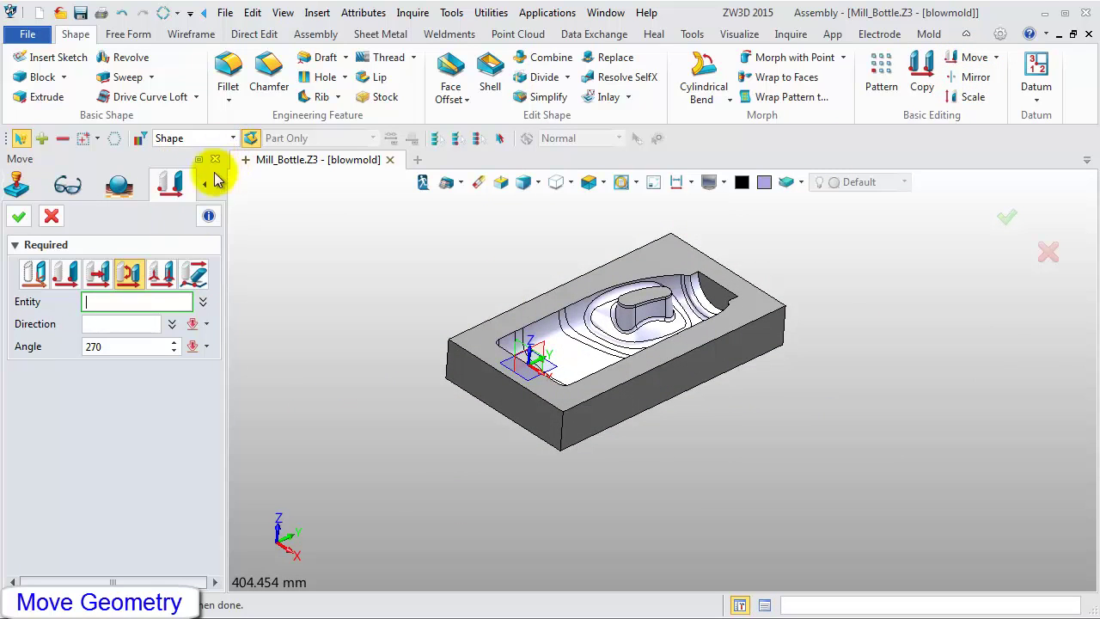
left_click(66, 274)
left_click(493, 377)
left_click(141, 324)
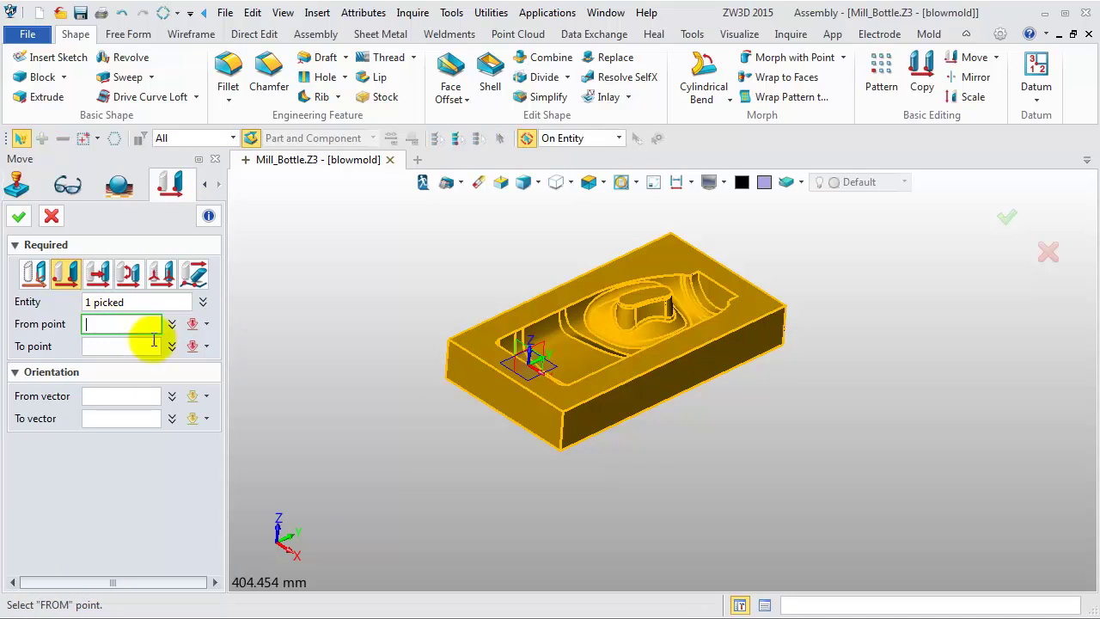
left_click(565, 417)
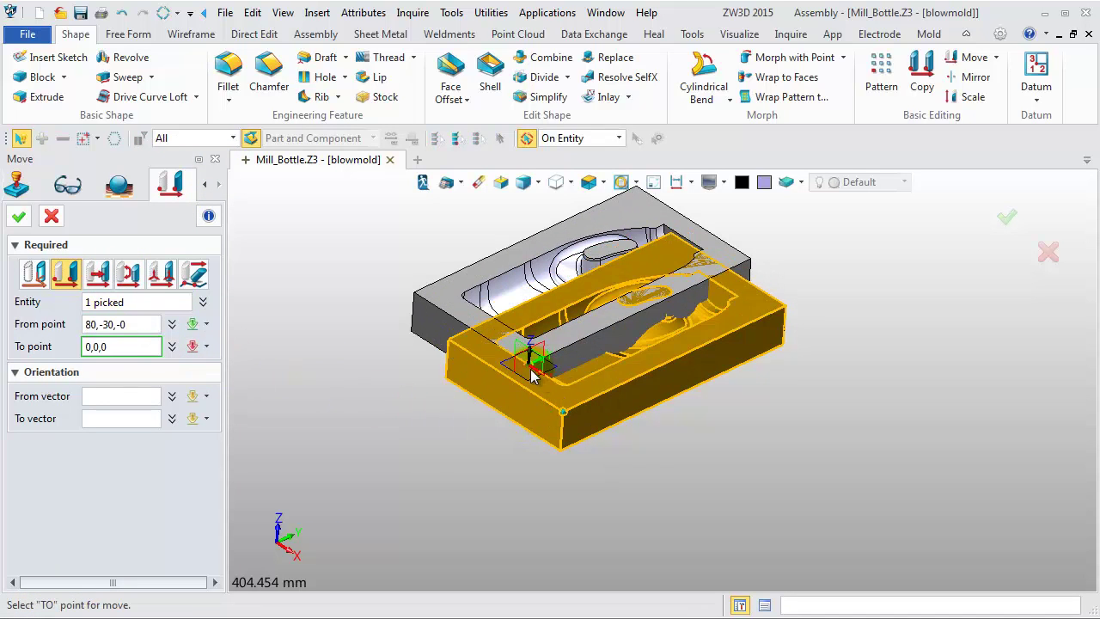
left_click(19, 216)
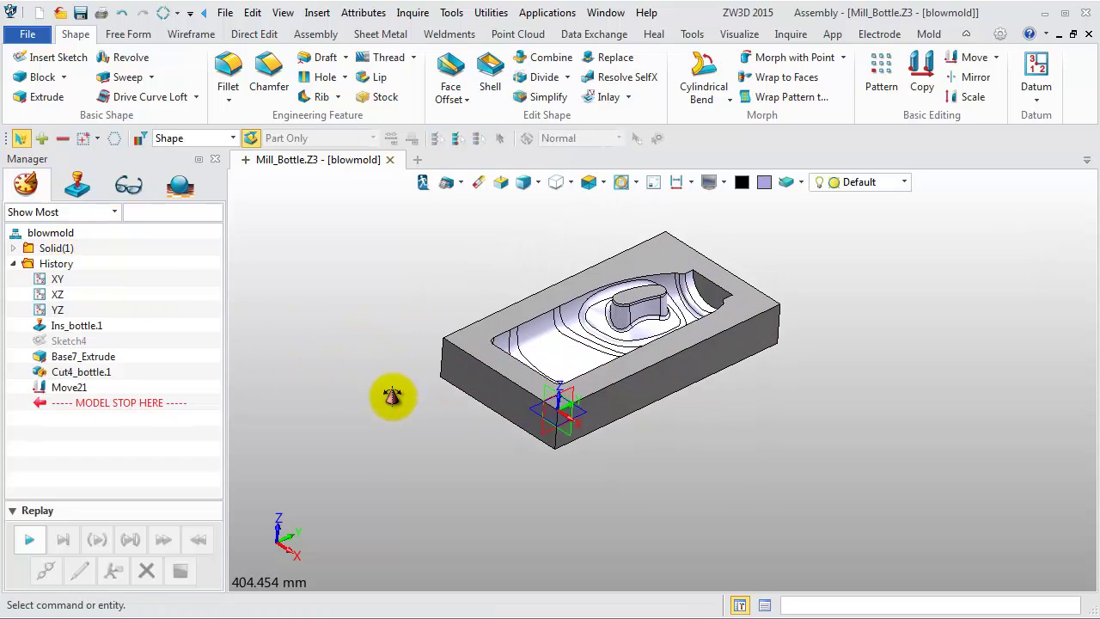
Rotate the blowmold solid by 270 degrees about the Z direction 0,0,1.
middle_click(335, 325)
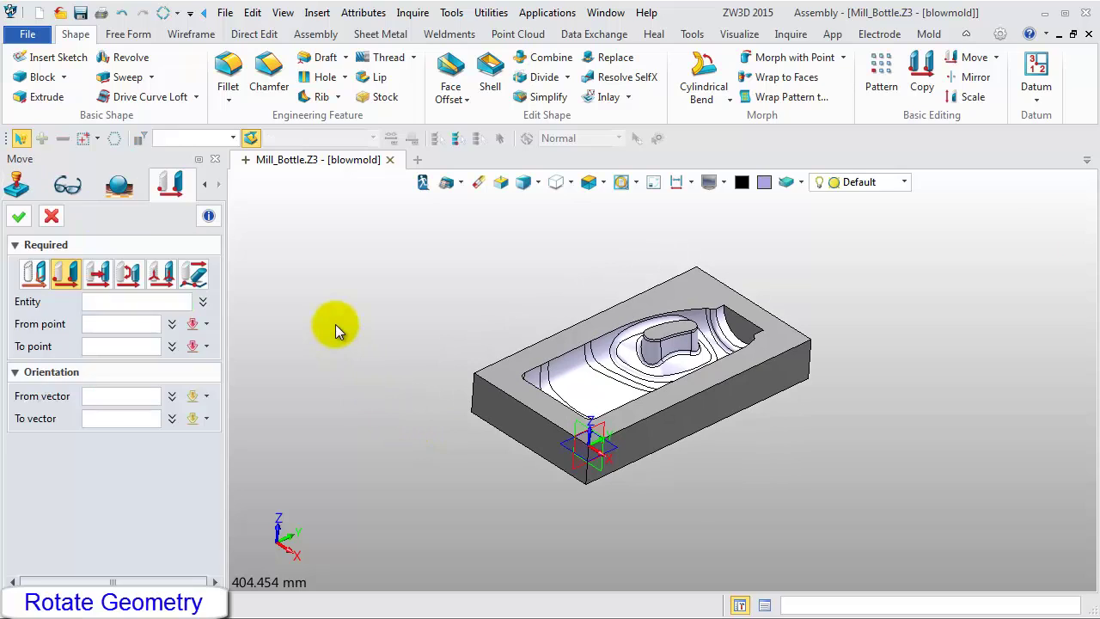
left_click(129, 275)
left_click(504, 383)
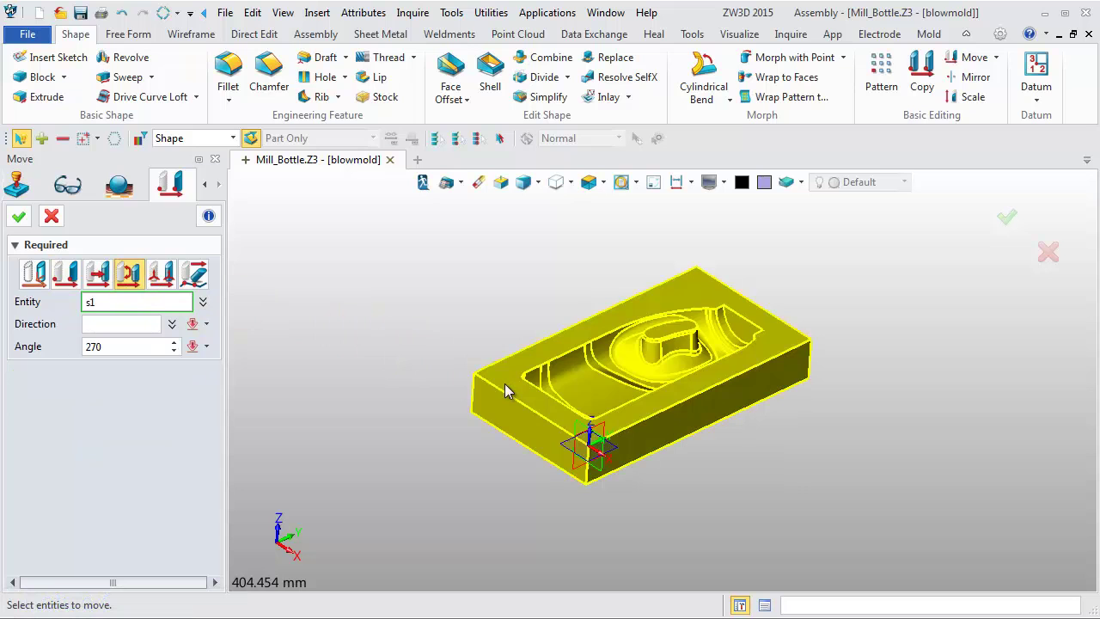
left_click(128, 324)
right_click(355, 294)
left_click(397, 344)
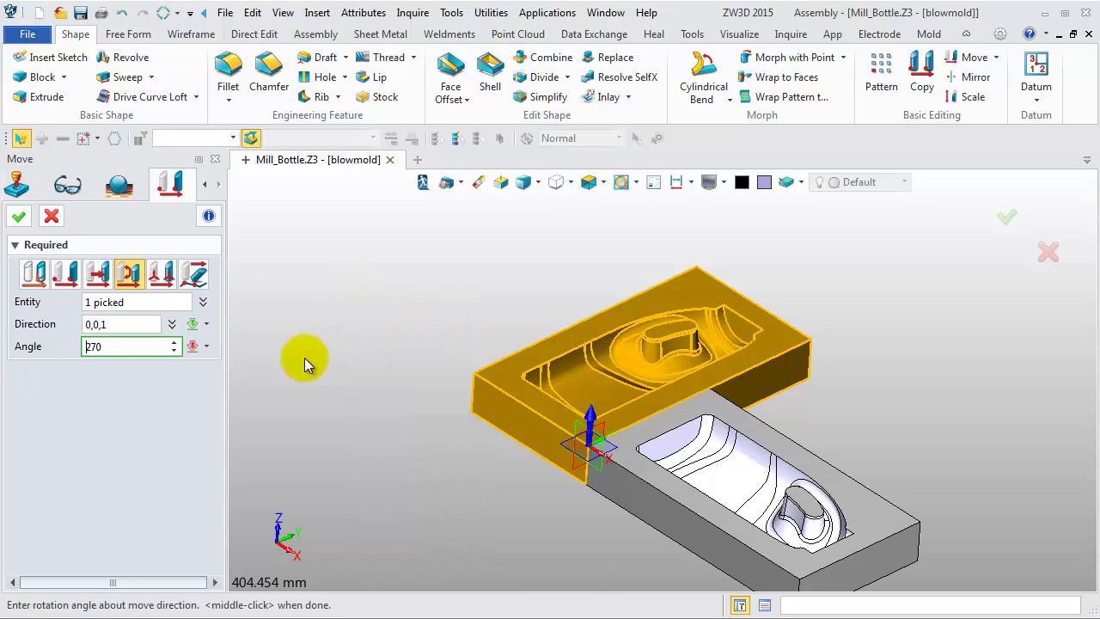
right_click_drag(396, 397, 483, 433)
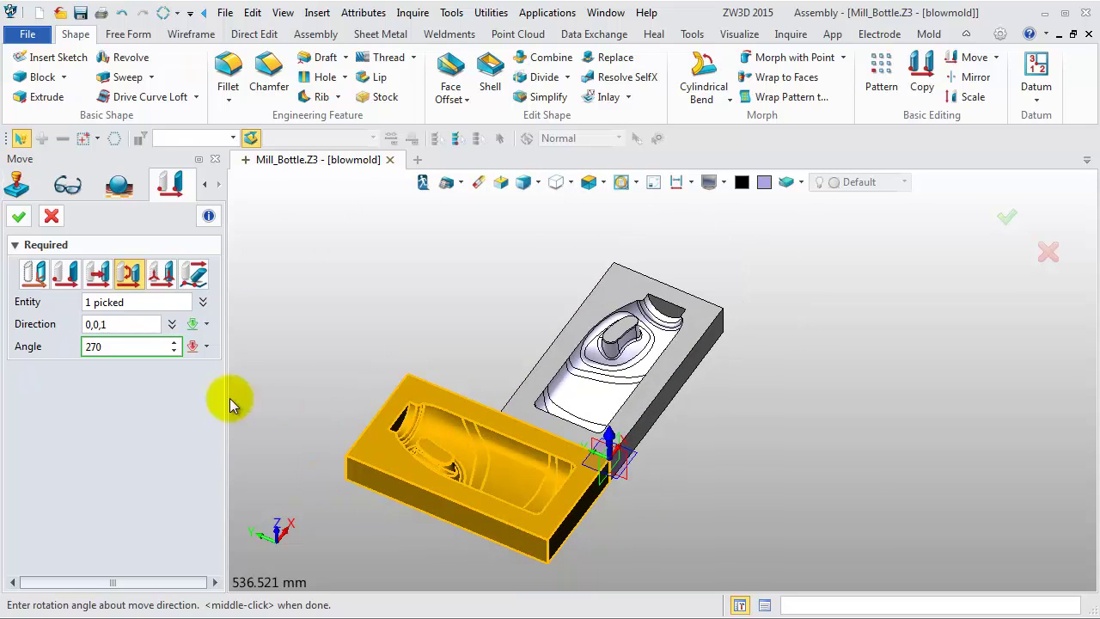
left_click(19, 217)
right_click_drag(422, 363, 429, 371)
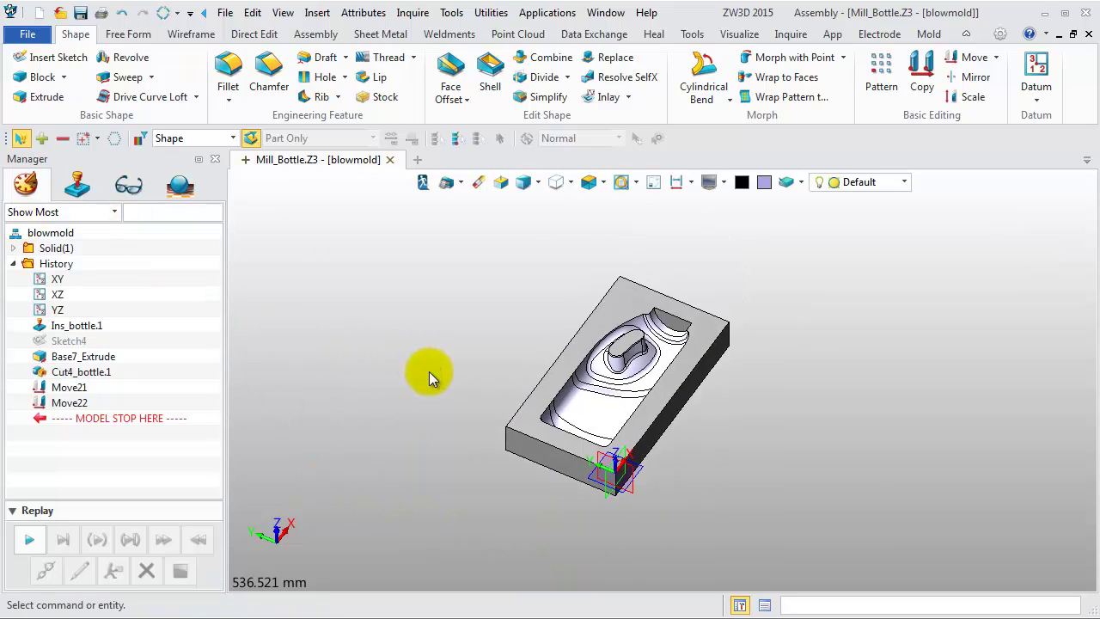
Create a CAM plan for the blowmold assembly using the Default template.
left_click(446, 190)
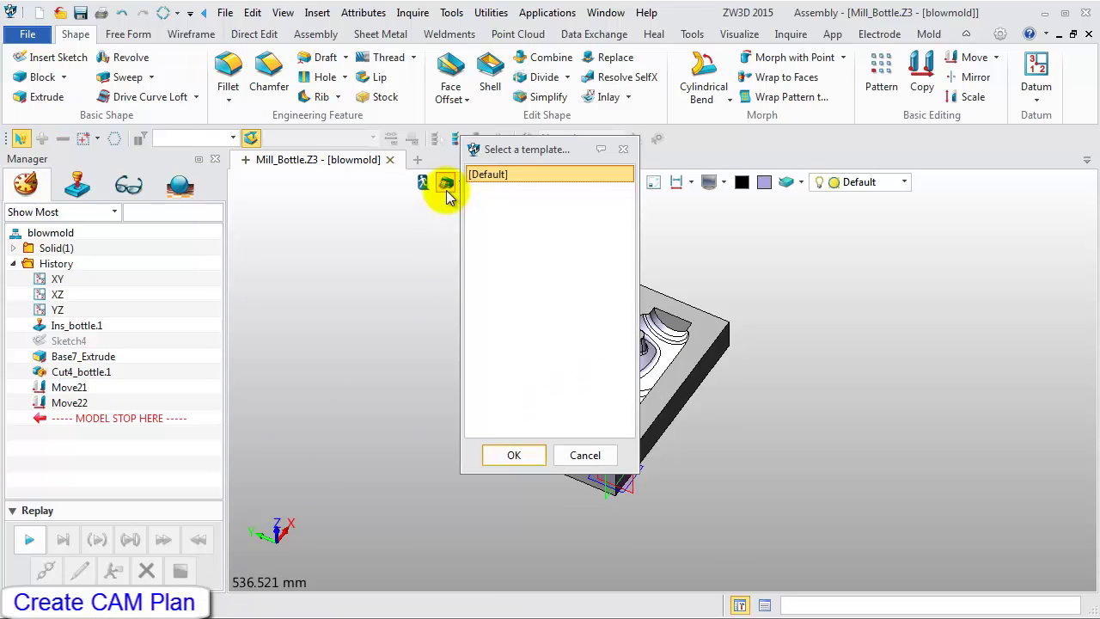
left_click(513, 457)
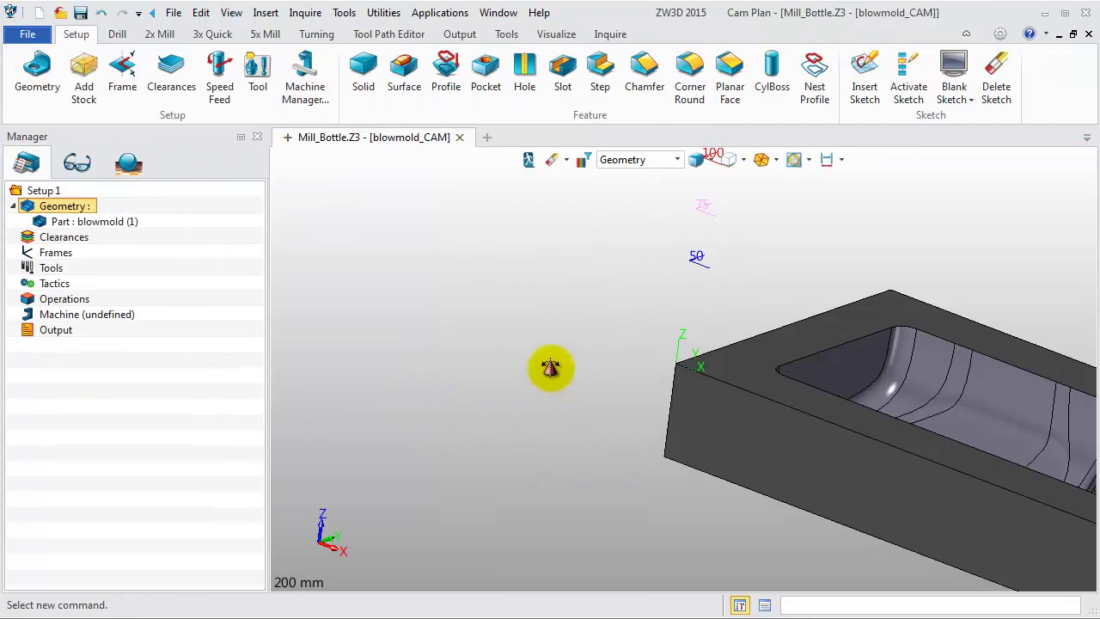
middle_click_drag(443, 382, 429, 371)
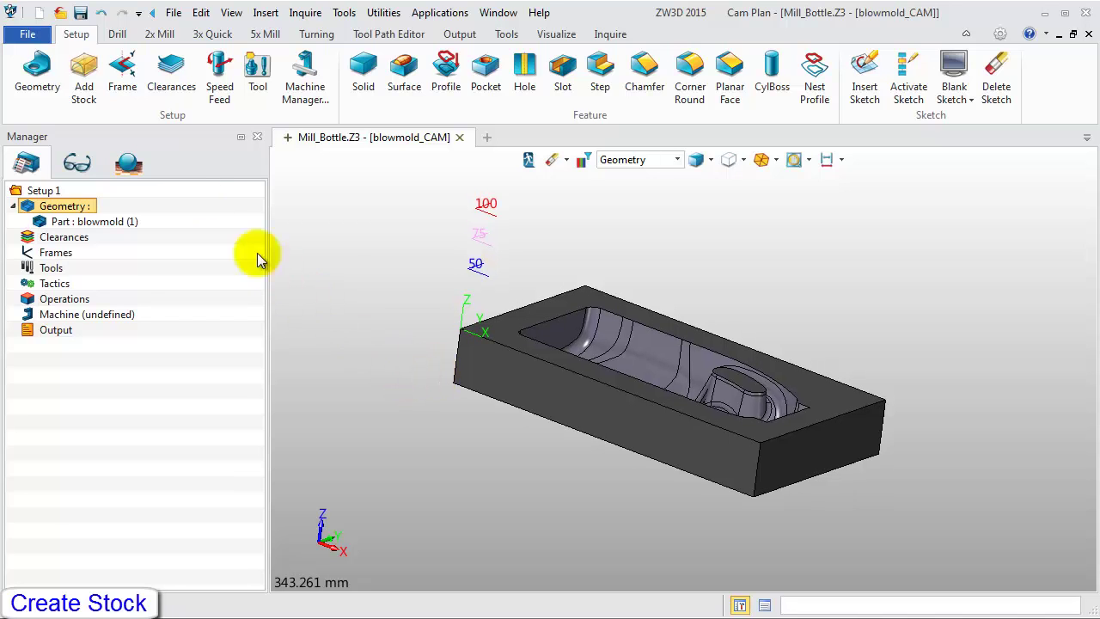
Add a box stock around the blowmold with 2 mm extra on the positive Z side, and hide it.
left_click(85, 77)
key("Delete")
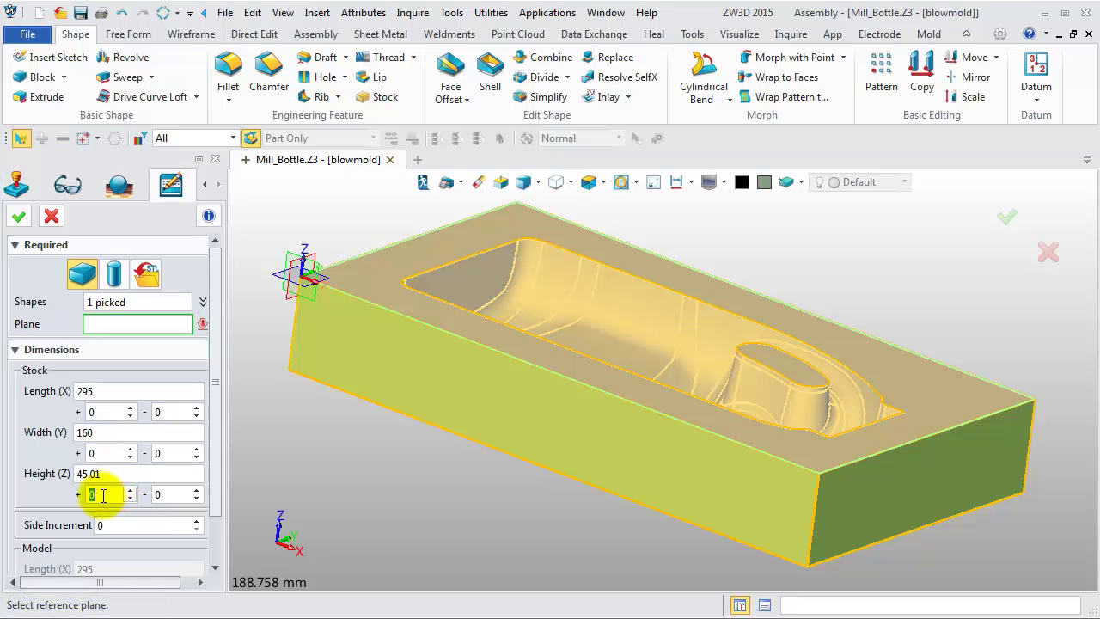
type("2")
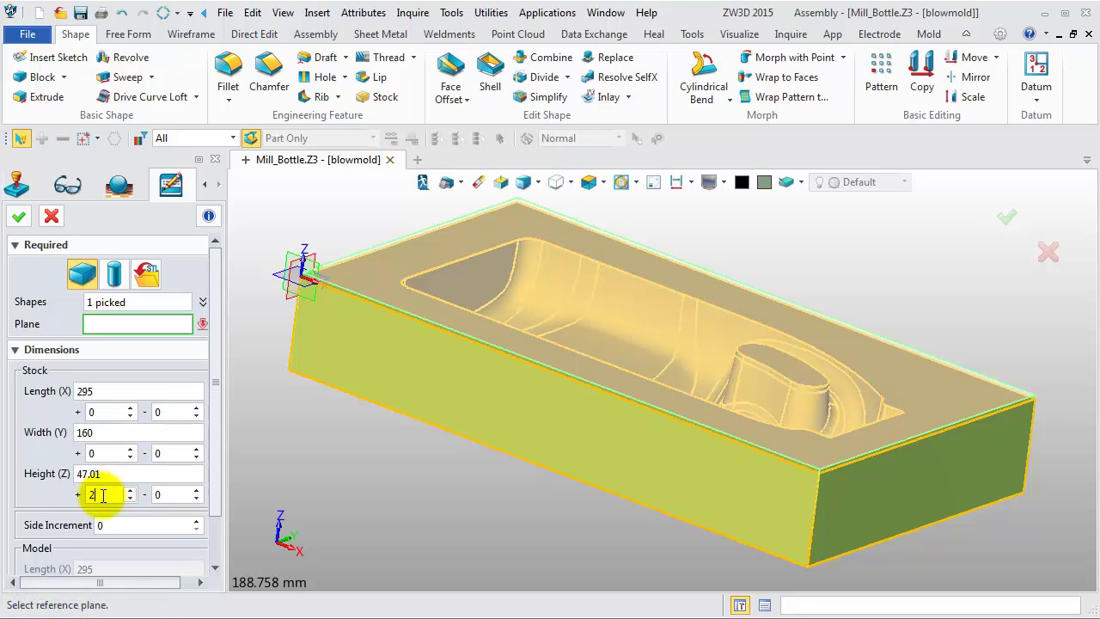
mouse_move(393, 484)
right_mouse_down()
mouse_move(393, 533)
mouse_move(397, 474)
right_mouse_up()
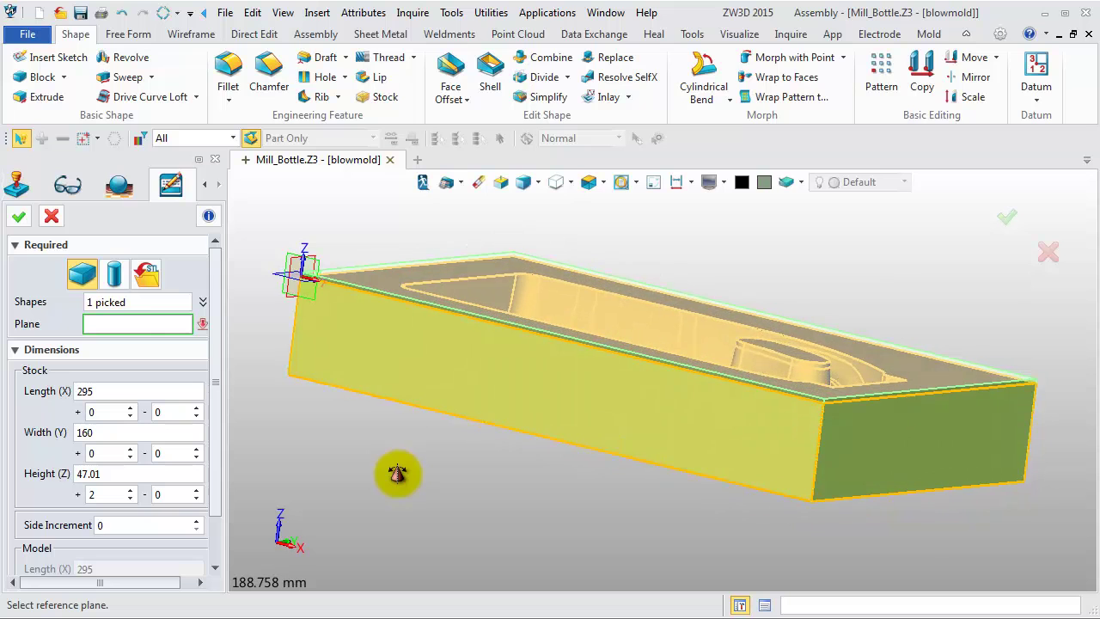
left_click(19, 218)
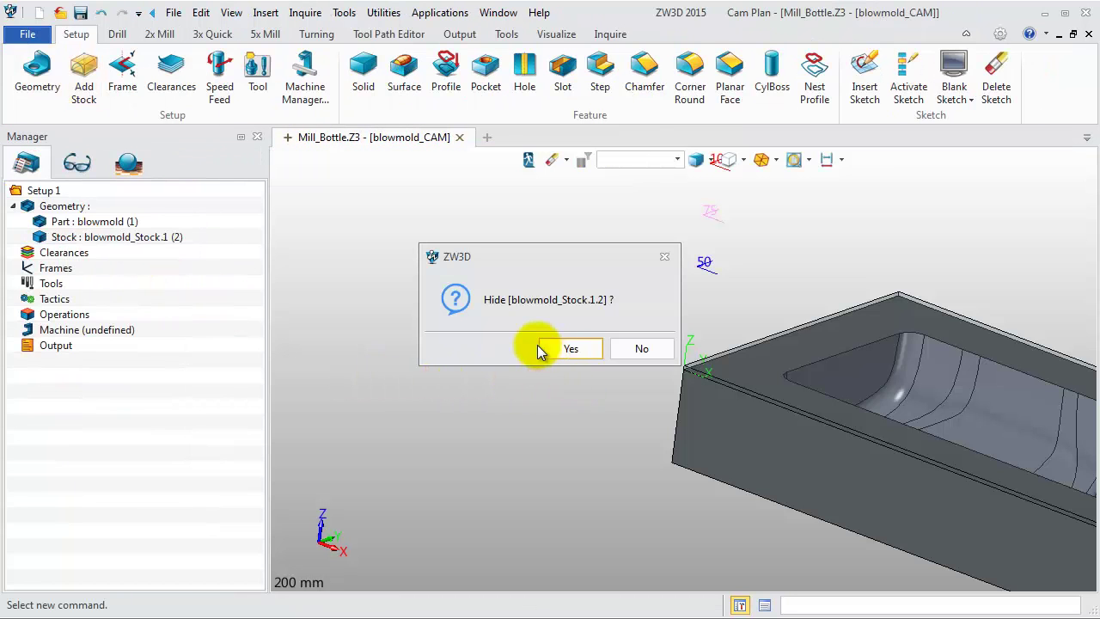
left_click(557, 350)
scroll(558, 350, "down", 3)
right_click_drag(558, 352, 445, 350)
middle_click_drag(445, 350, 416, 360)
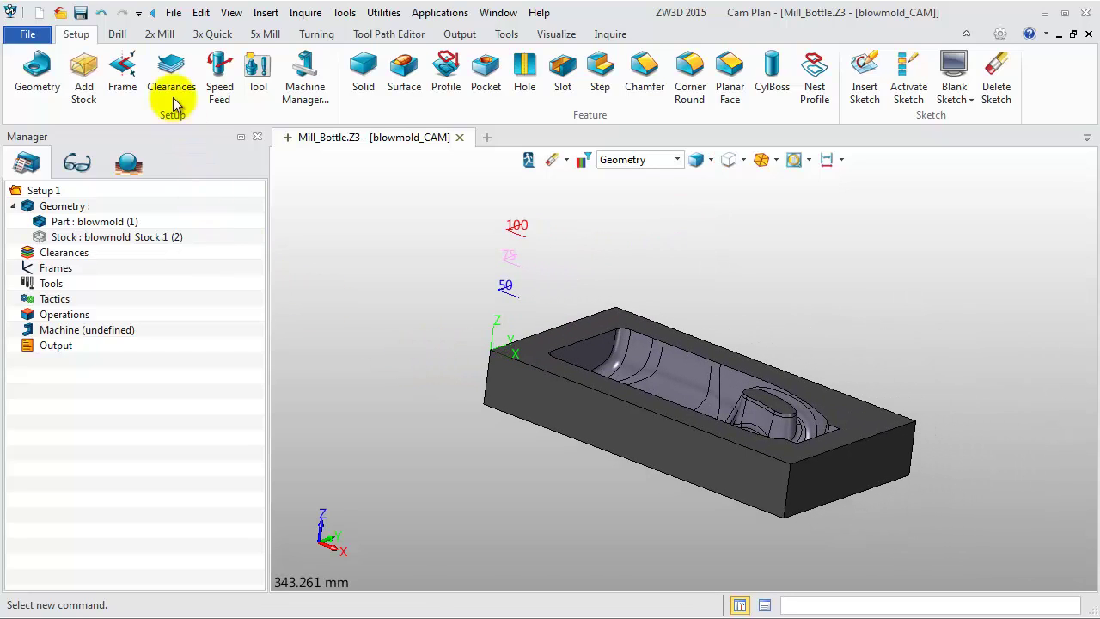
Create a Topface Cut operation using the blowmold part and its stock as features.
left_click(159, 37)
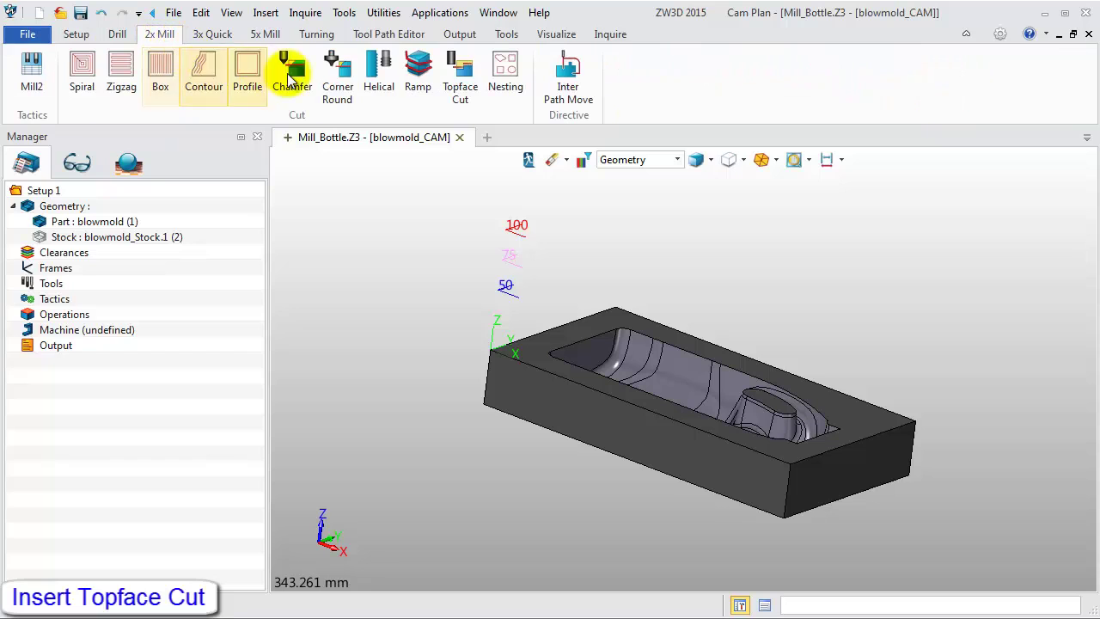
left_click(453, 86)
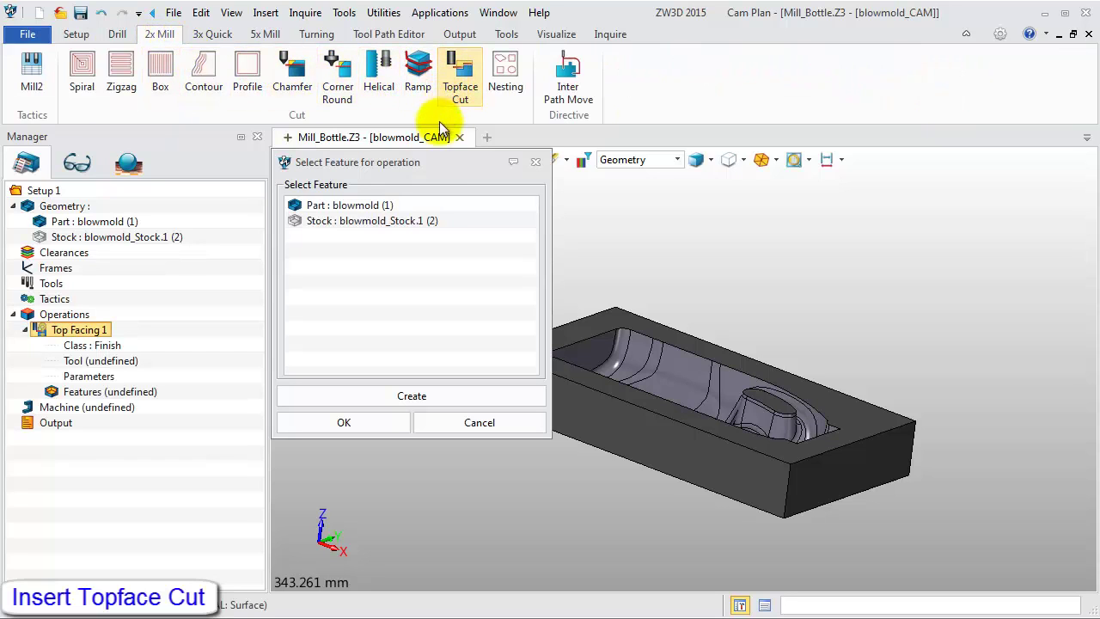
left_click(364, 207)
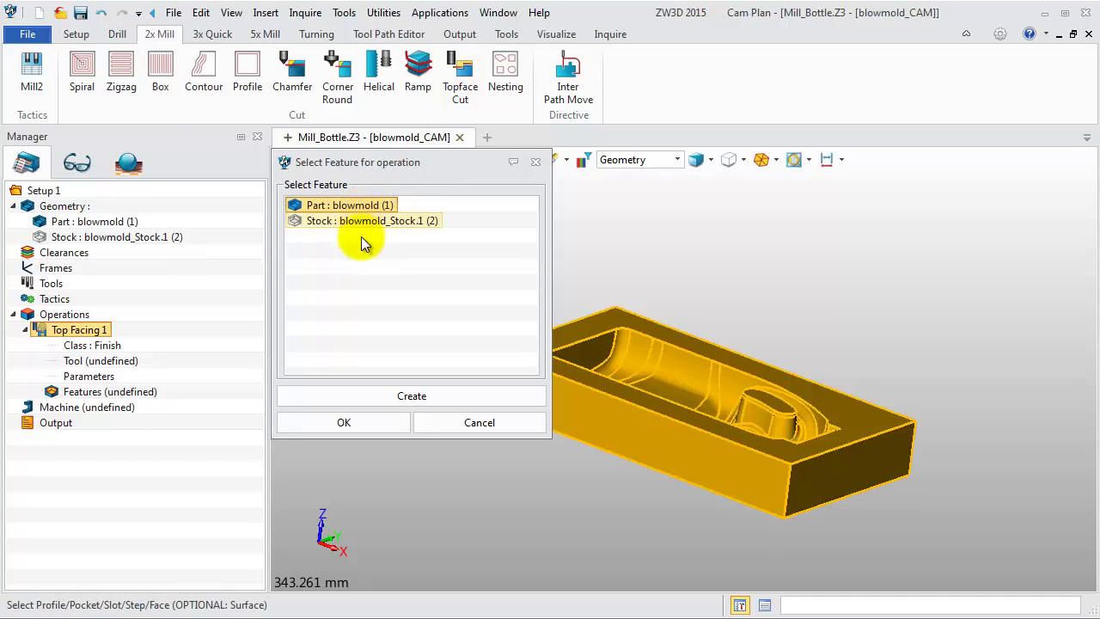
left_click(350, 423)
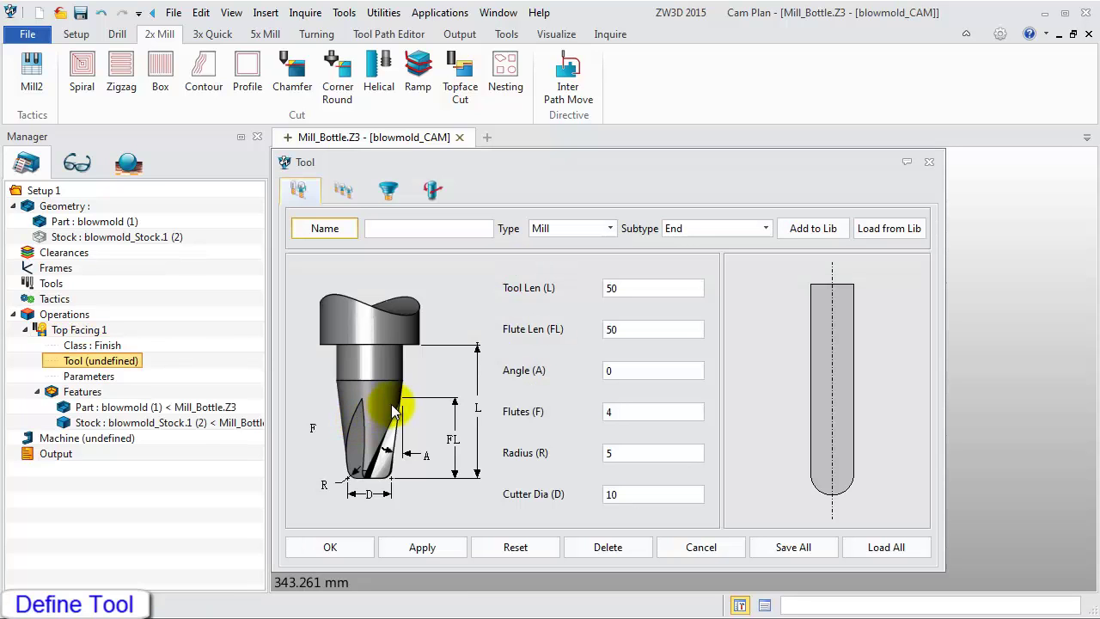
Load the whole tool library, assign D20R0.8 to the top facing operation, and calculate its tool path.
left_click(888, 549)
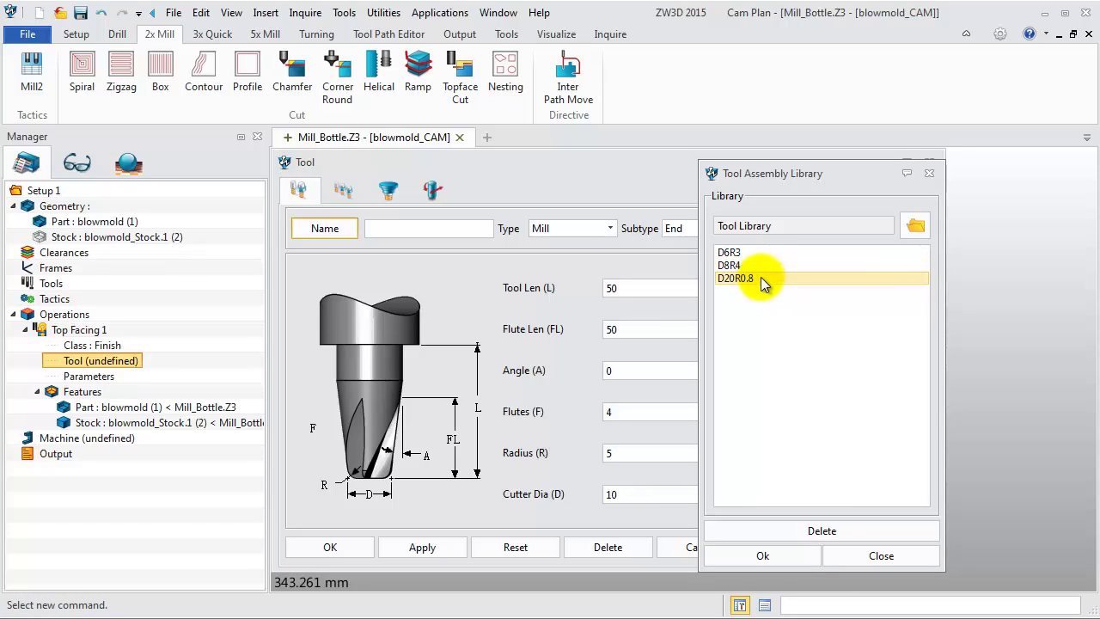
left_click(762, 276)
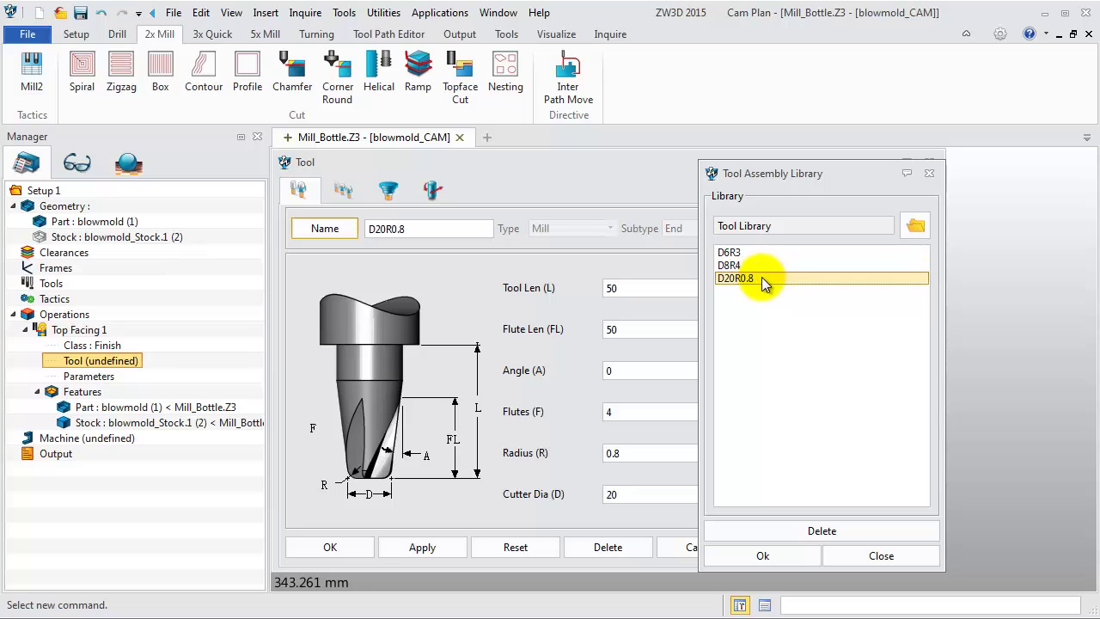
left_click(780, 554)
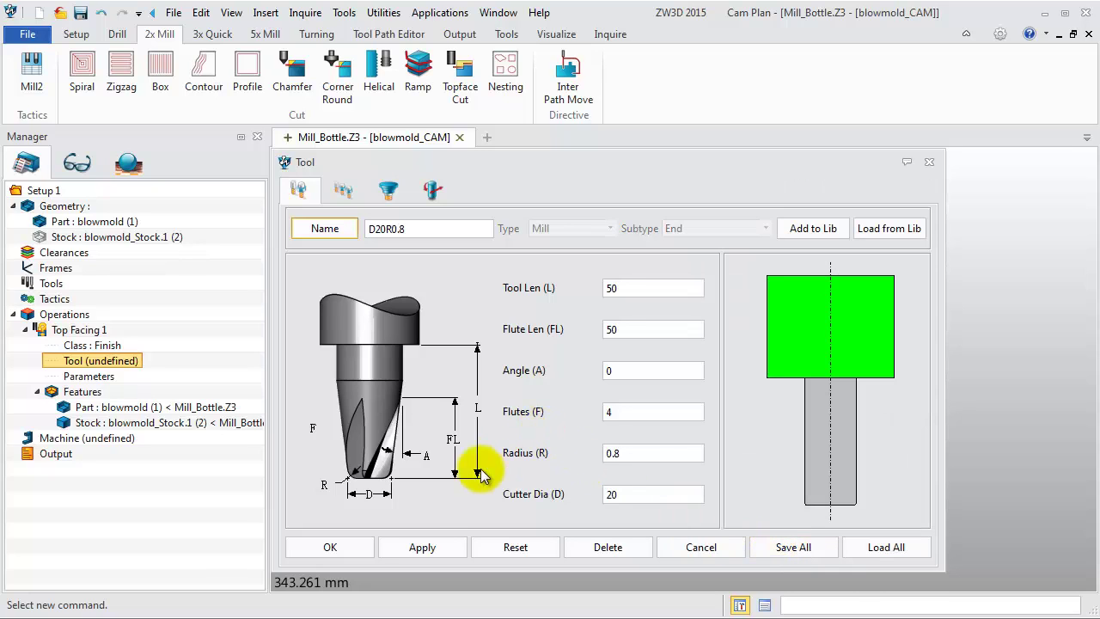
left_click(358, 546)
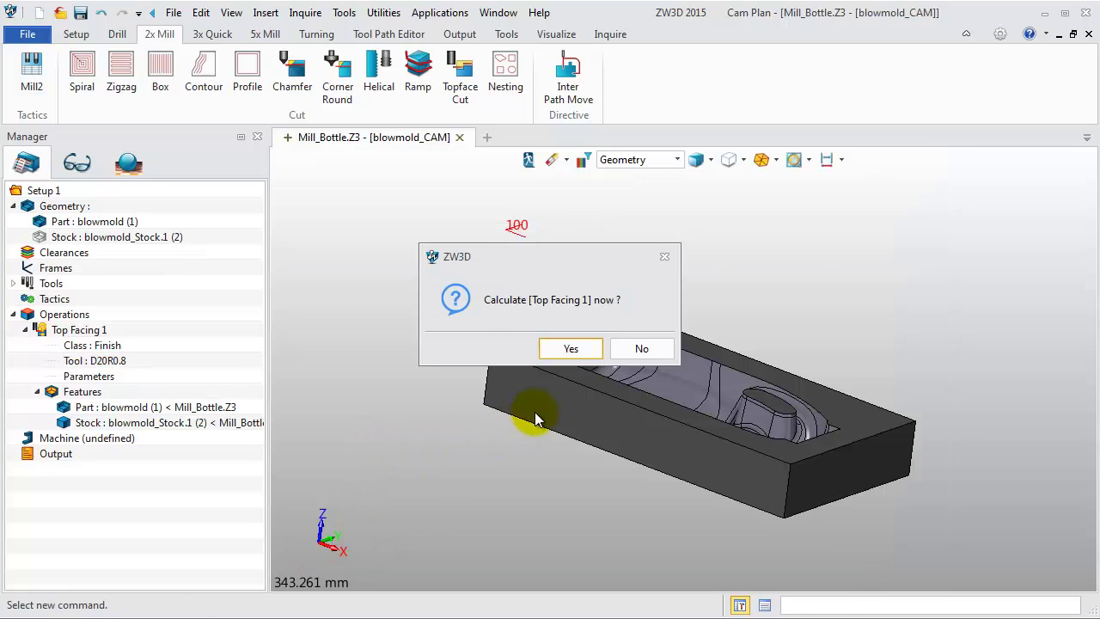
left_click(573, 353)
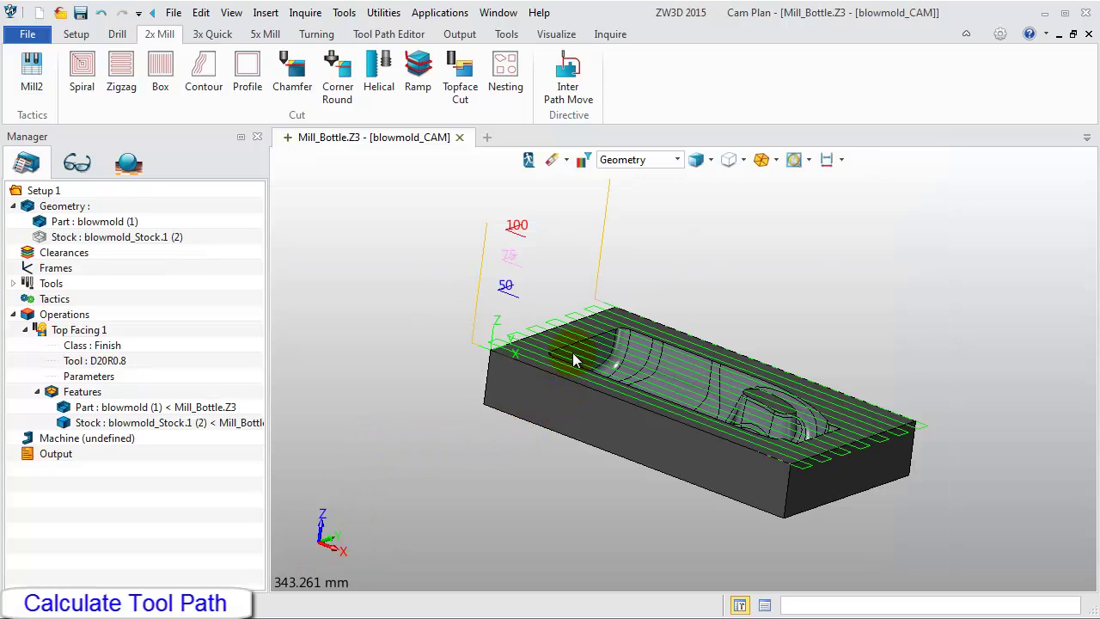
scroll(435, 437, "up", 3)
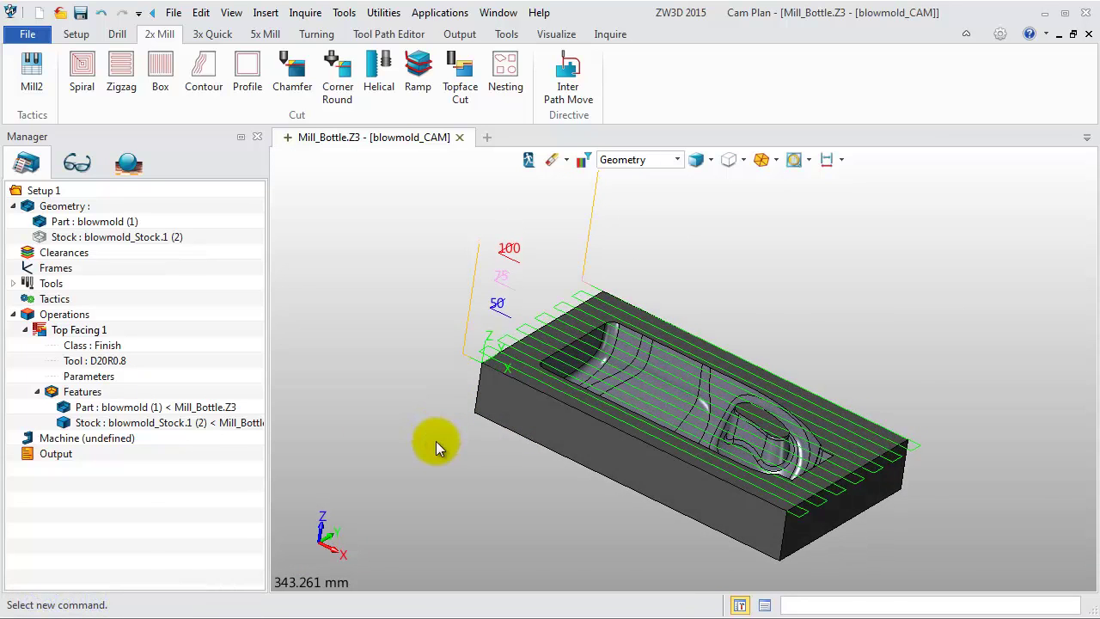
scroll(416, 429, "down", 3)
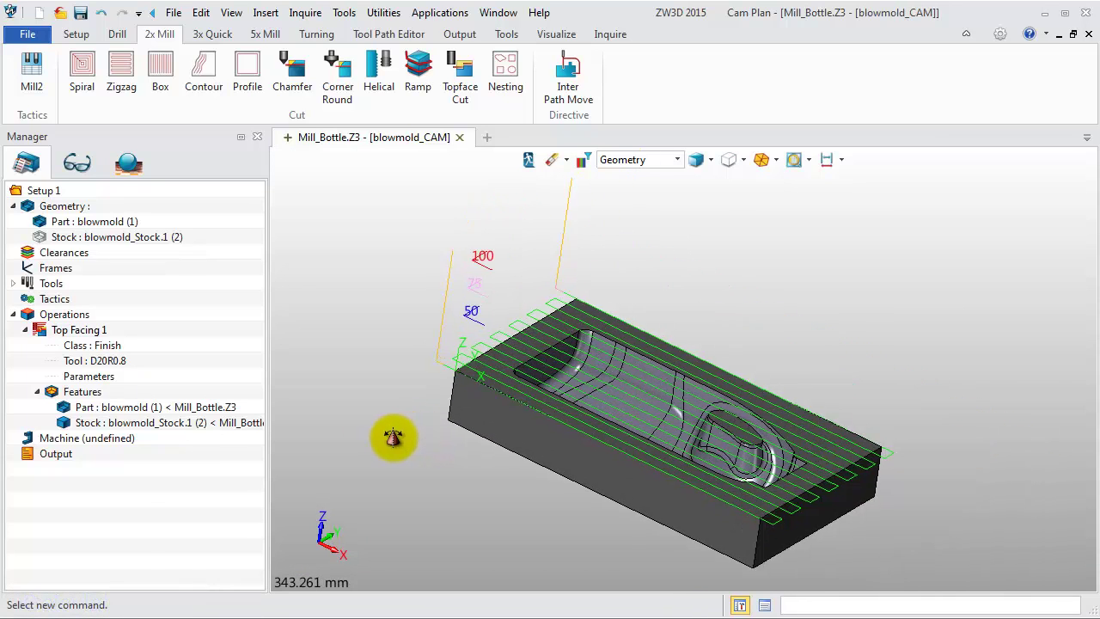
scroll(392, 436, "down", 2)
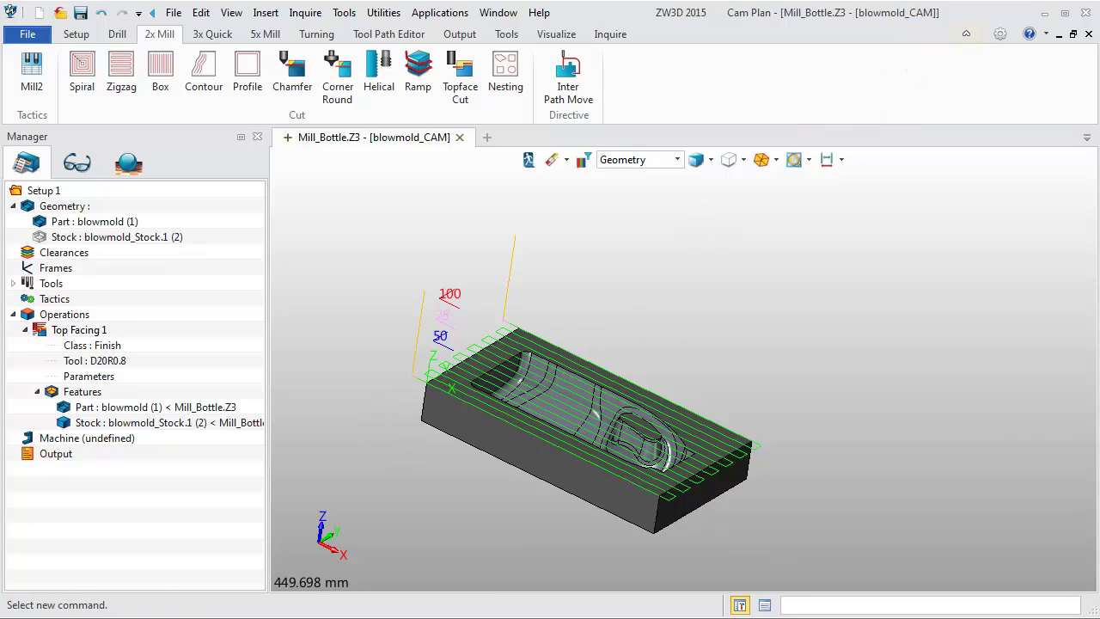
Create an Offset 2D roughing operation on the blowmold part with tool D20R0.8, without calculating it yet.
left_click(214, 35)
left_click(222, 60)
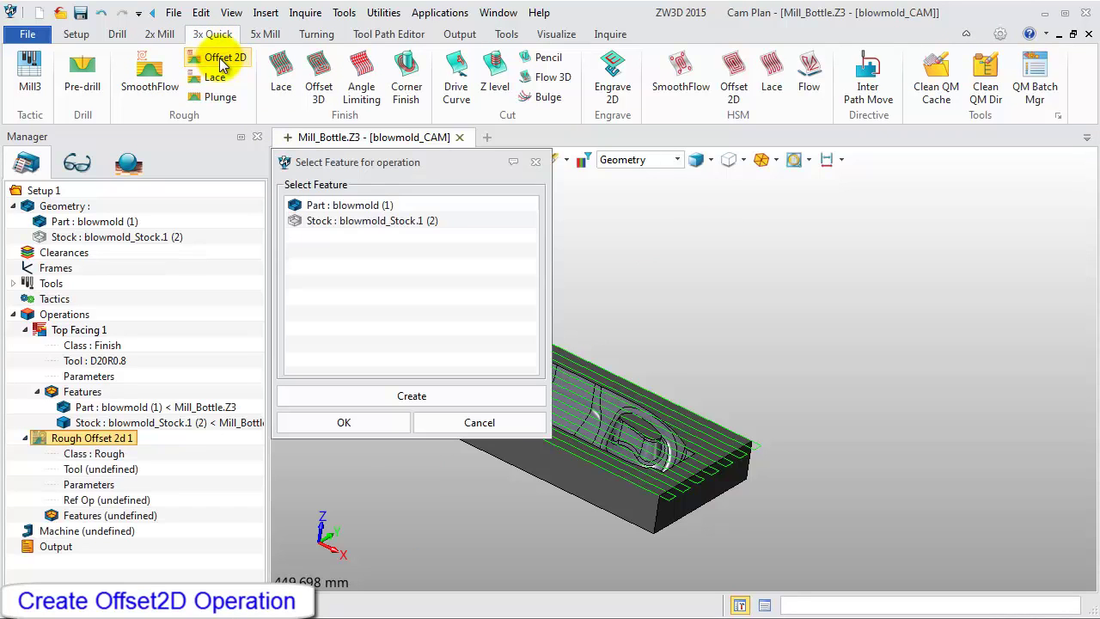
left_click(328, 209)
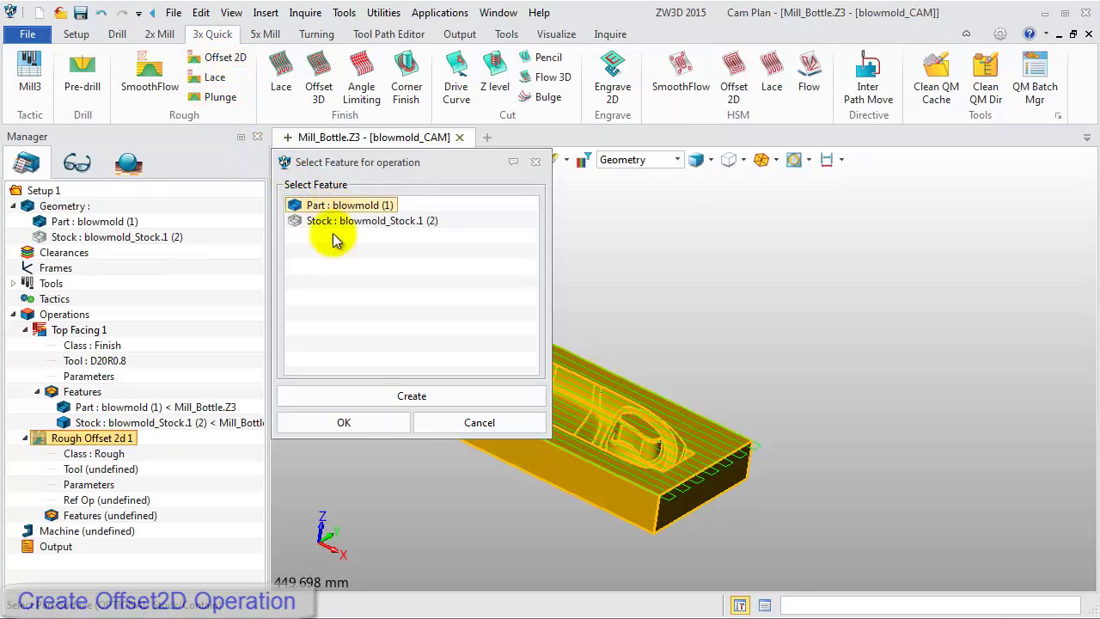
left_click(345, 423)
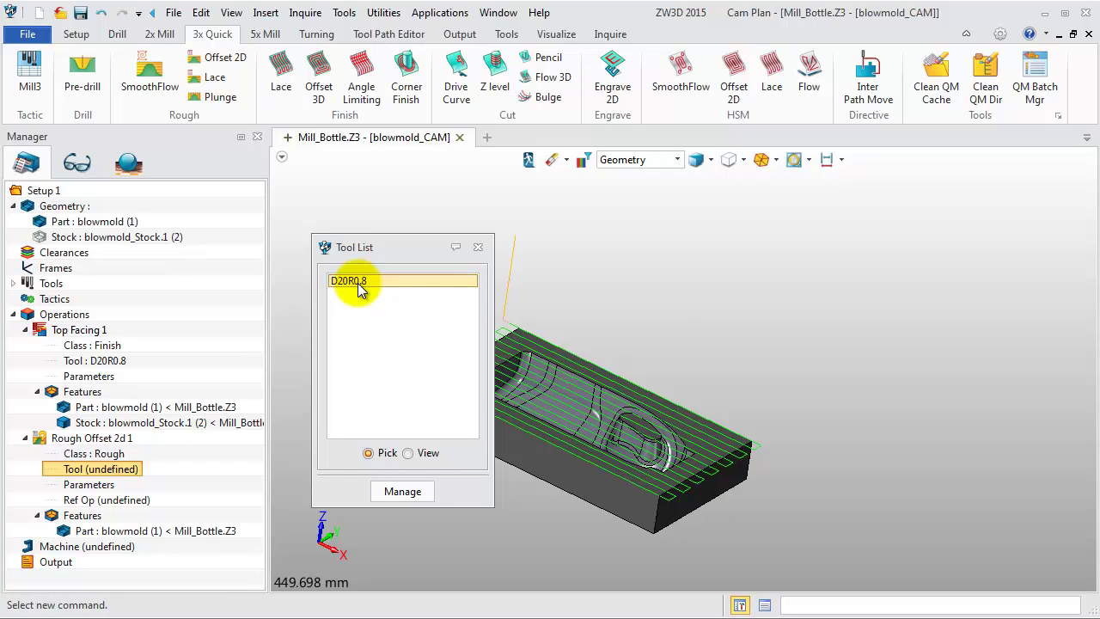
double_click(357, 282)
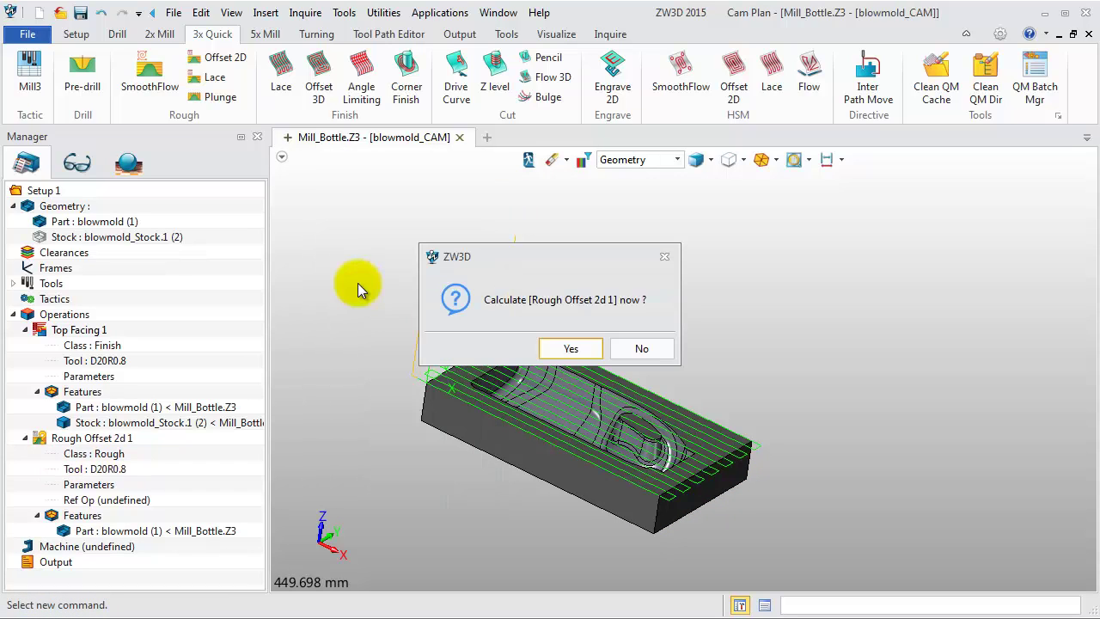
left_click(663, 356)
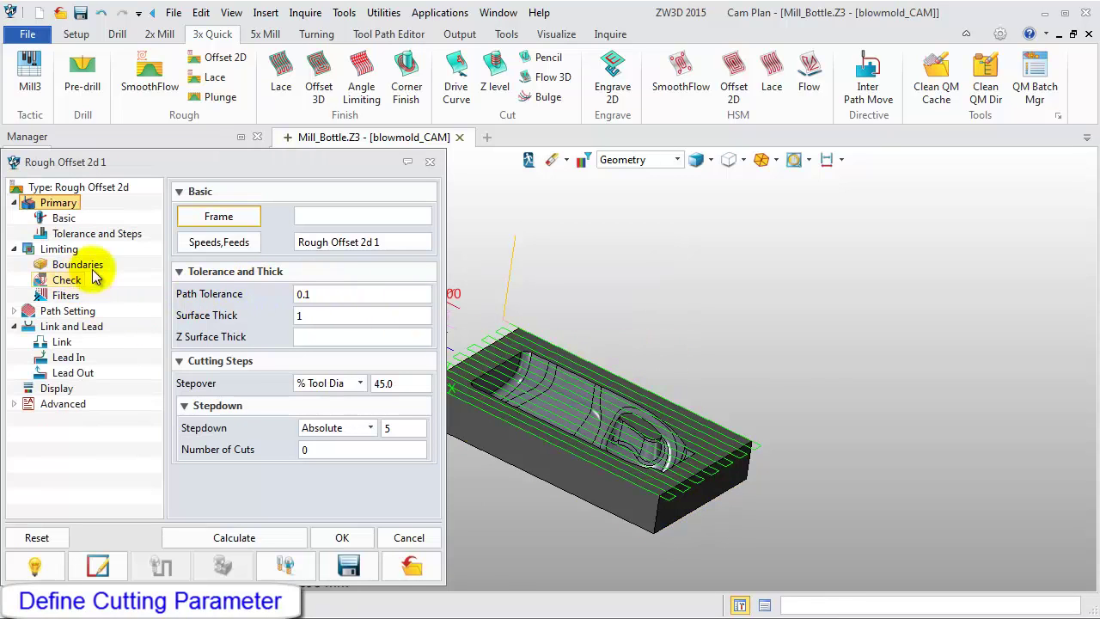
Set the roughing operation's surface thickness to 0.5, Z surface thickness to 0.3 and absolute stepdown to 1.
double_click(317, 323)
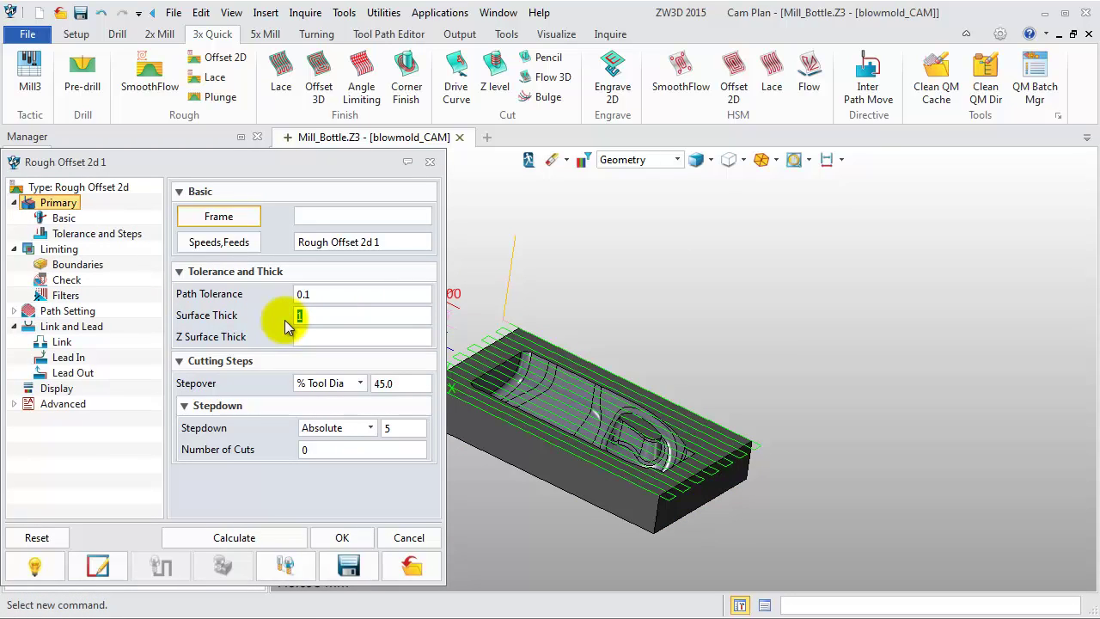
left_click(301, 338)
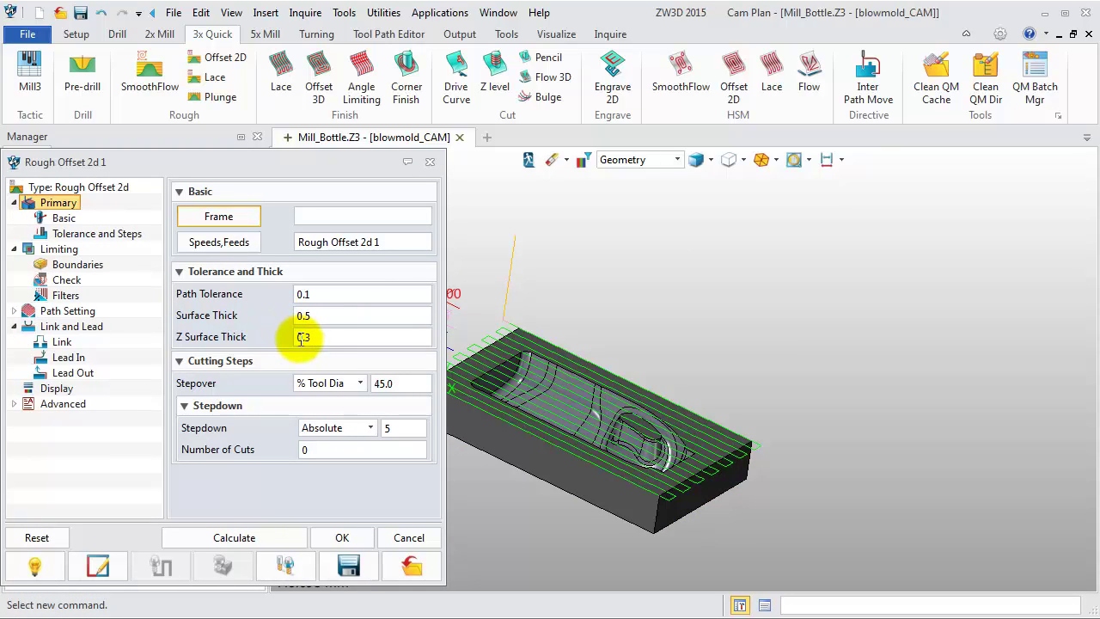
double_click(388, 429)
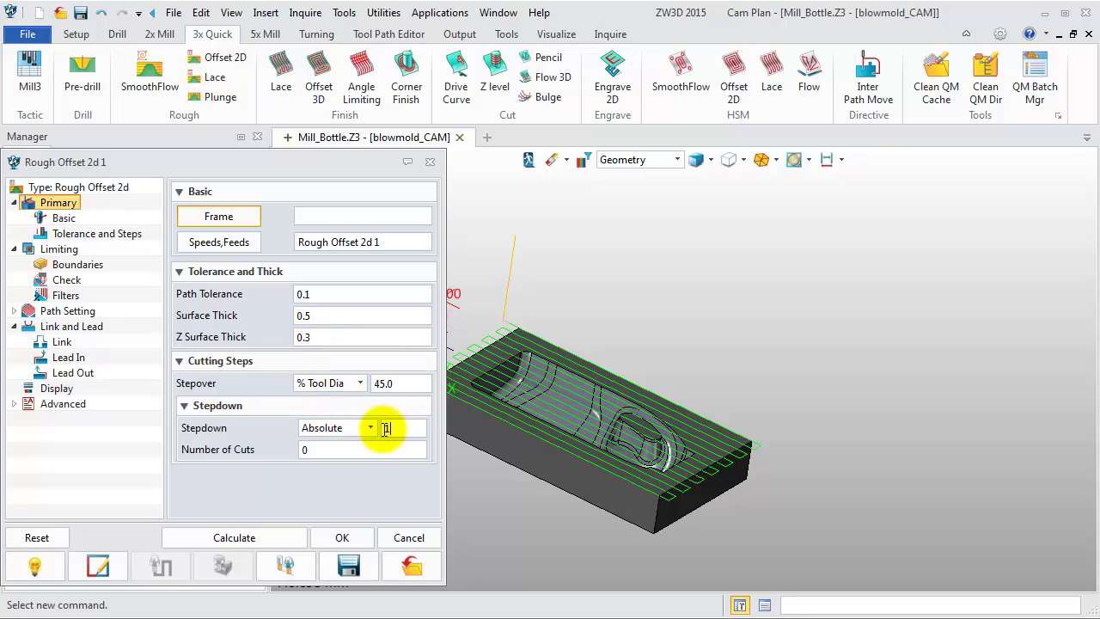
Set the XY corner radius to 1 in the roughing operation's path settings.
left_click(85, 311)
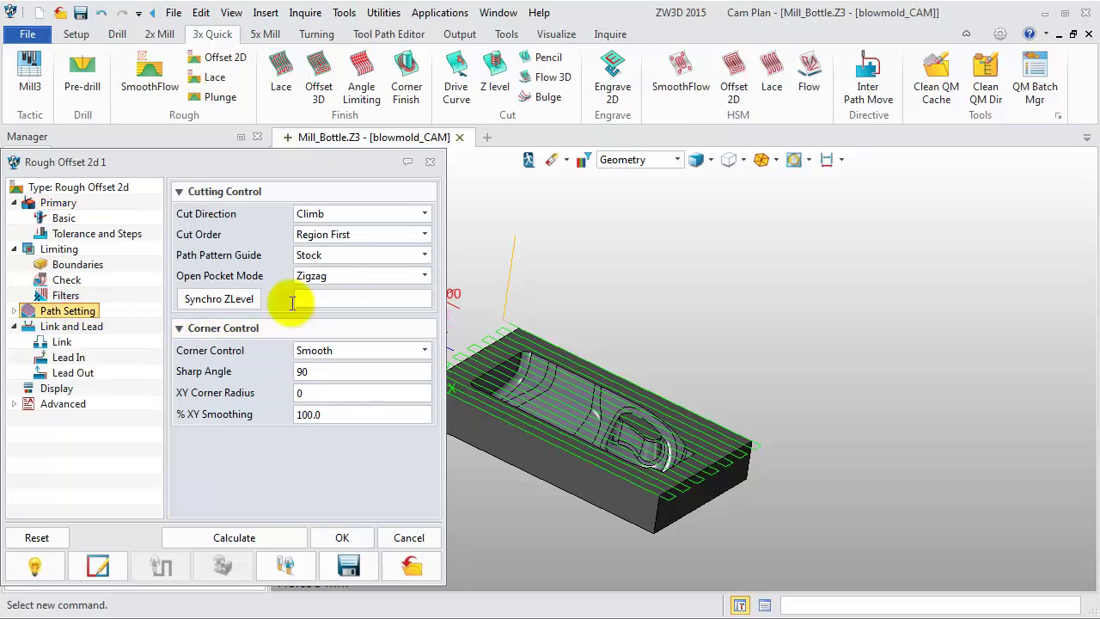
double_click(309, 394)
type("1")
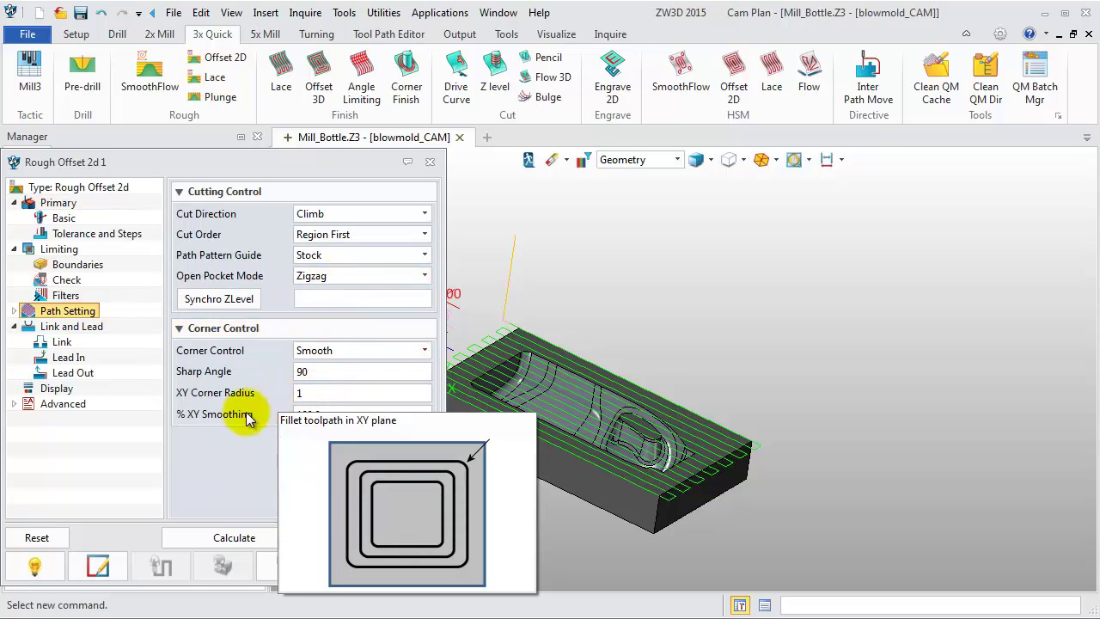
Set the roughing operation's short link limit to 5, lead-in ramp angle to 3 and lead-in ramp height to 1.
left_click(71, 327)
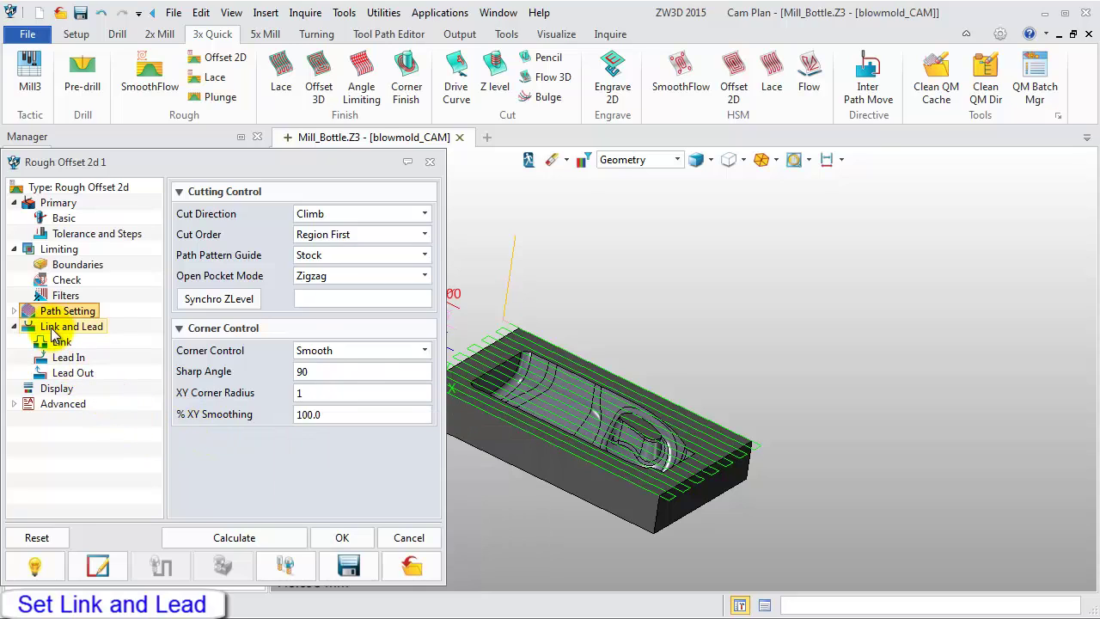
double_click(304, 279)
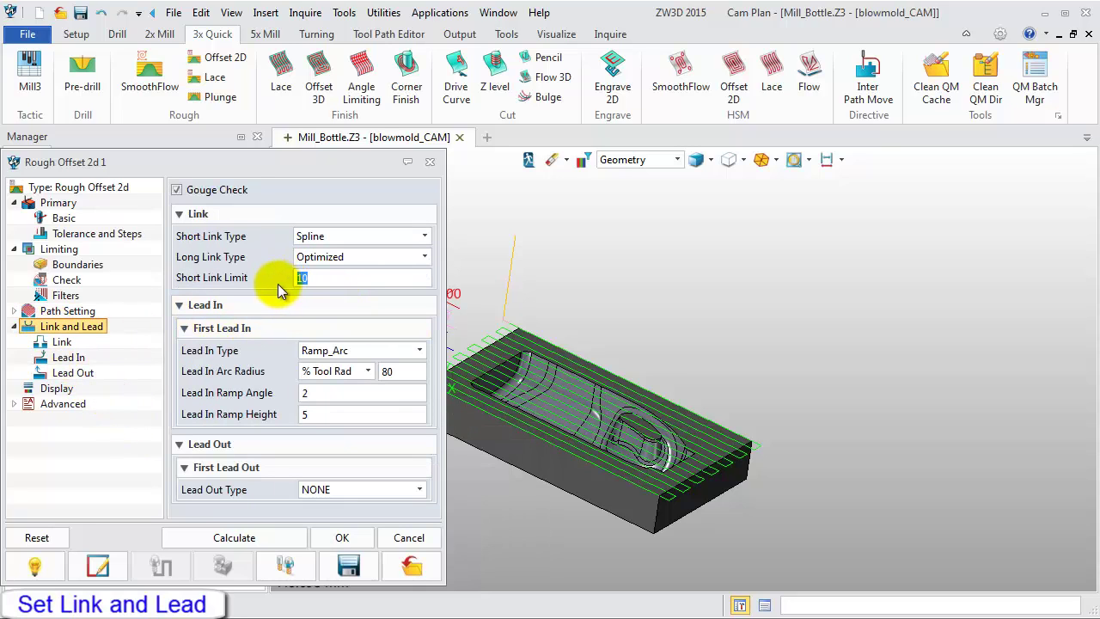
type("5")
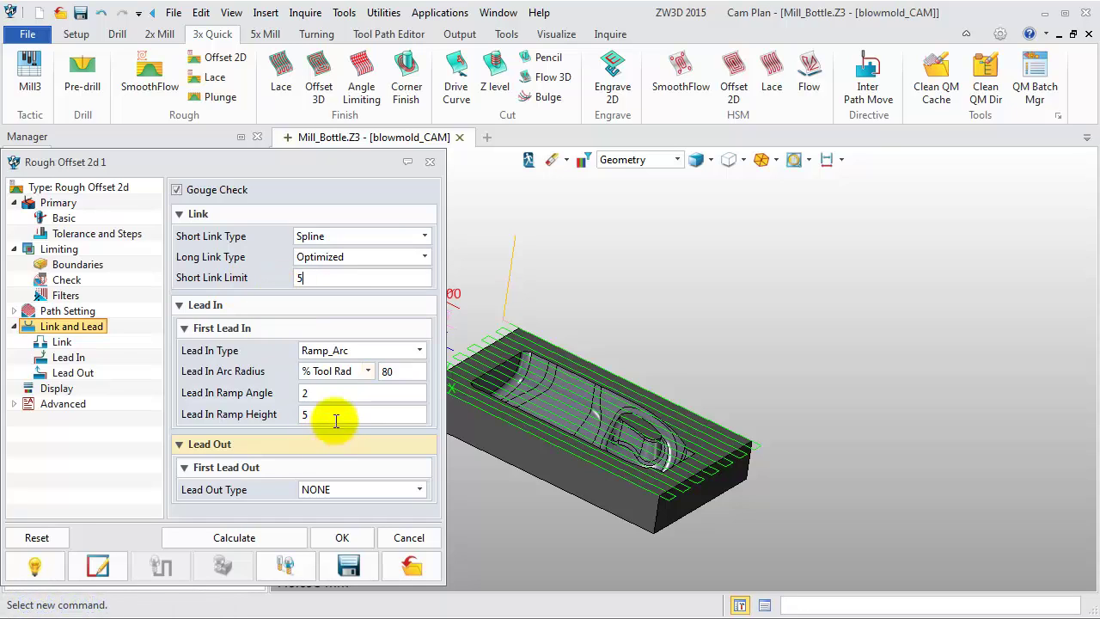
double_click(305, 393)
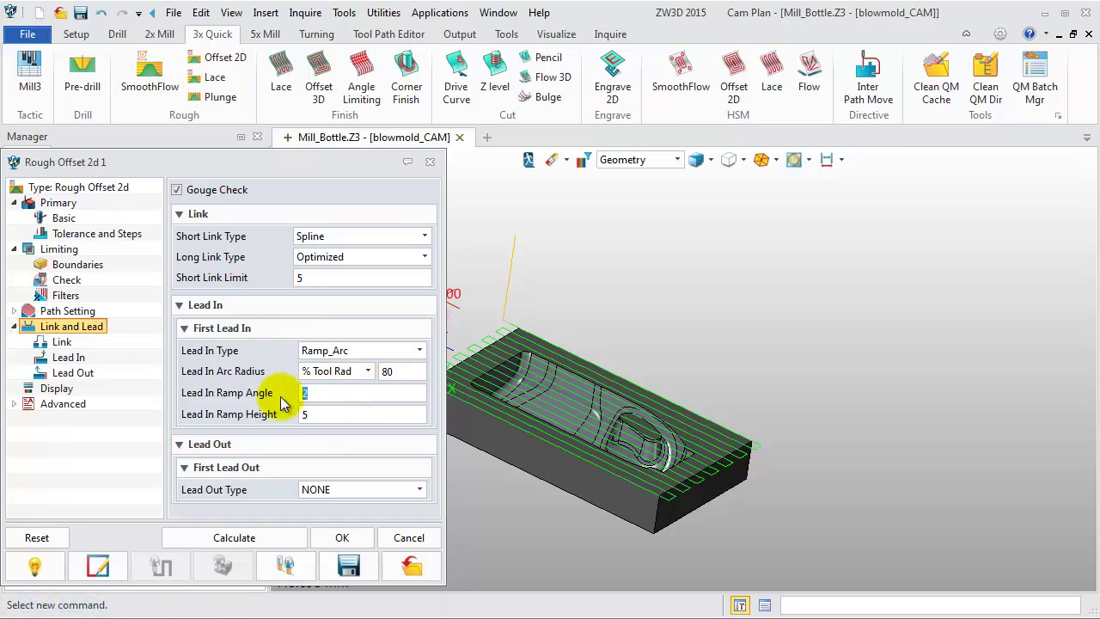
type("3")
double_click(305, 415)
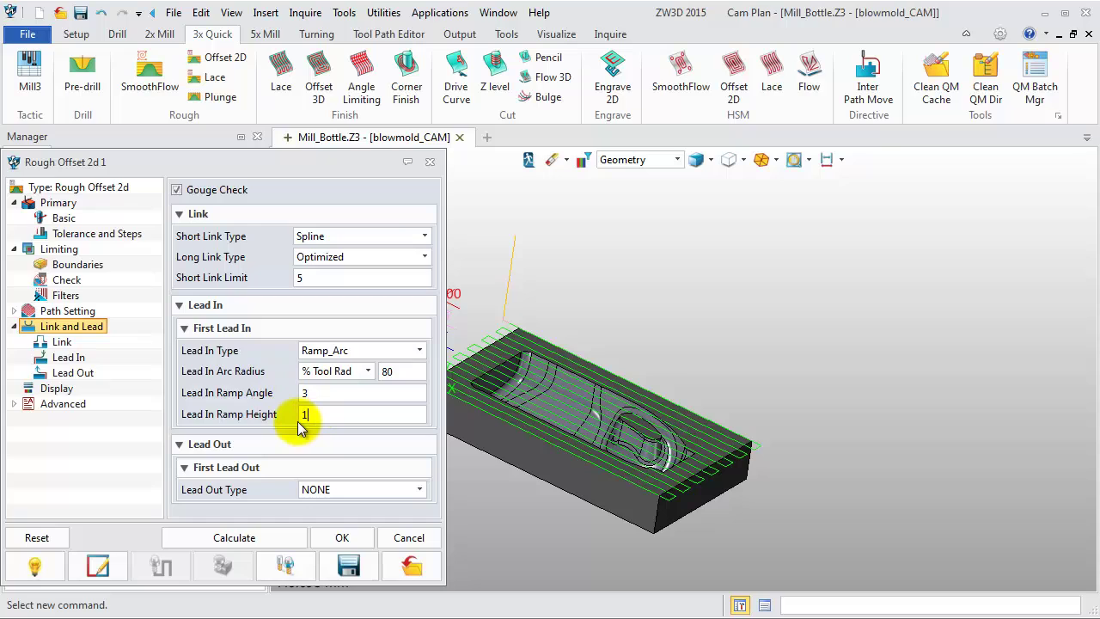
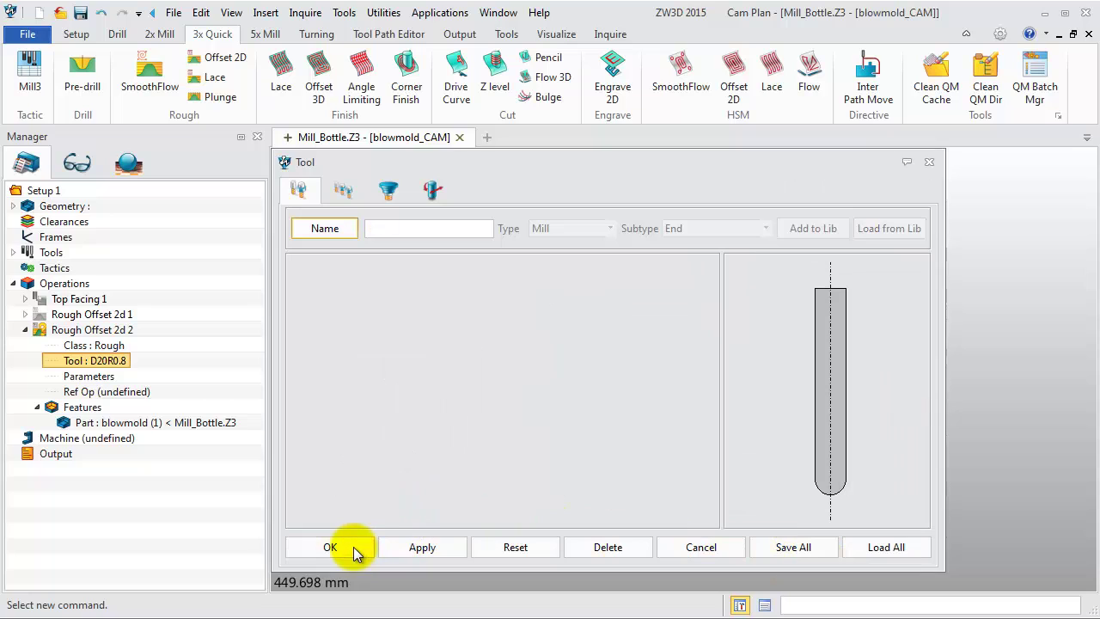
Assign tool D6R3 to the Rough Offset 2d 2 operation.
left_click(515, 348)
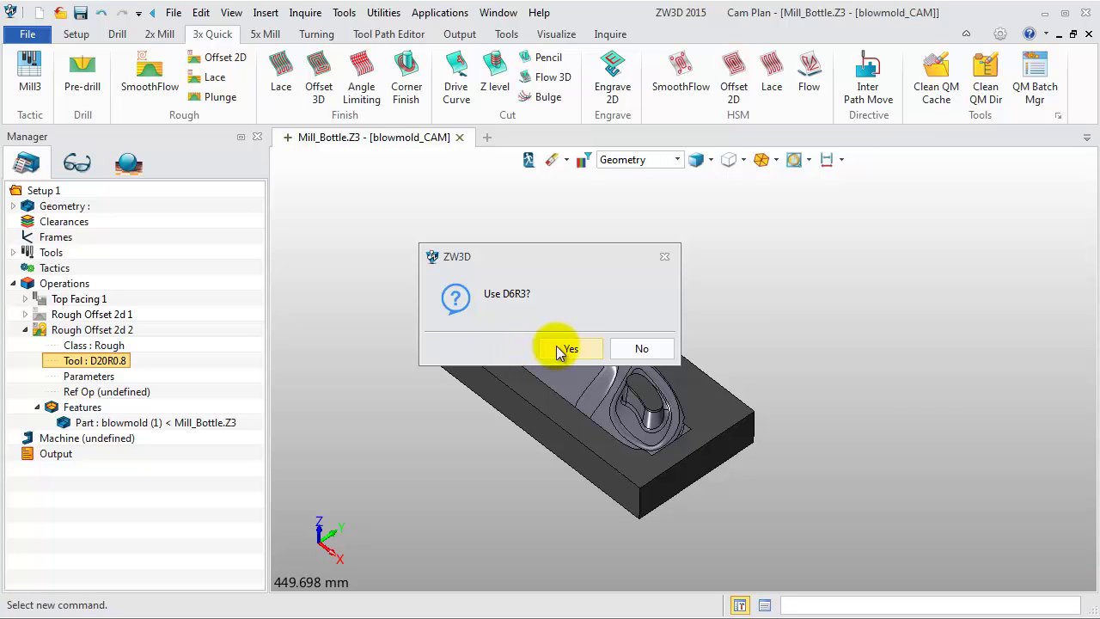
left_click(559, 349)
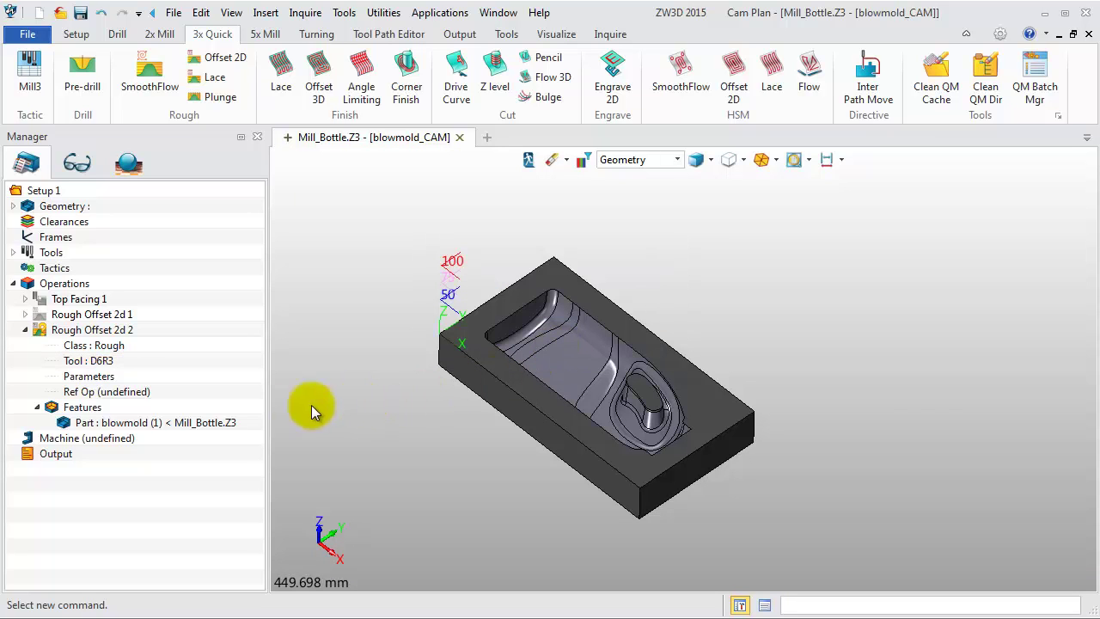
Set Rough Offset 2d 1 as the reference operation for Rough Offset 2d 2.
double_click(113, 394)
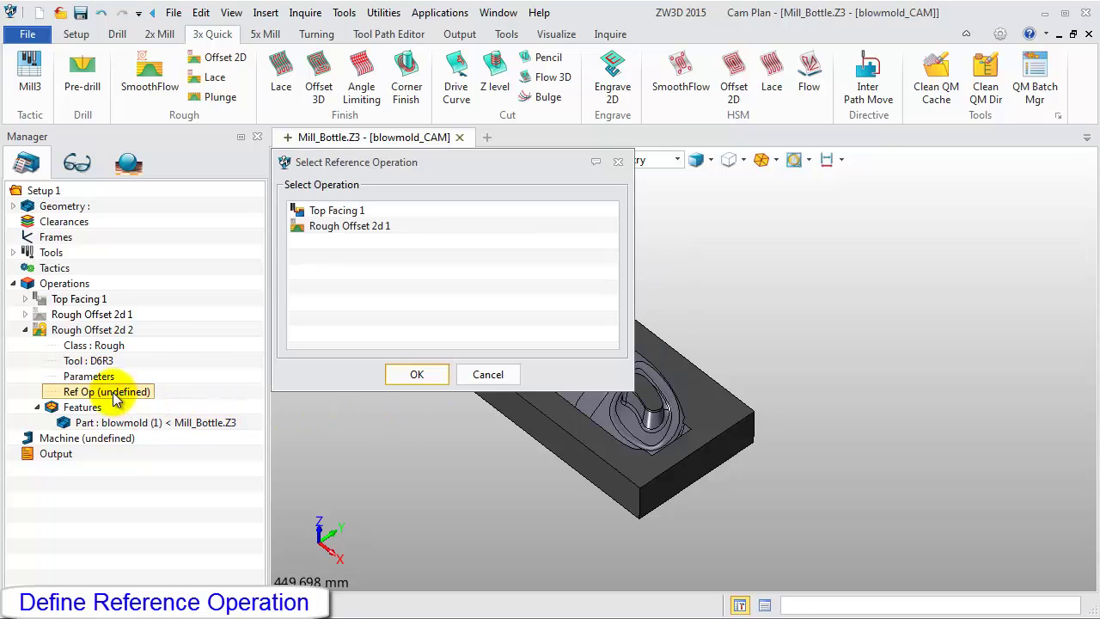
left_click(341, 232)
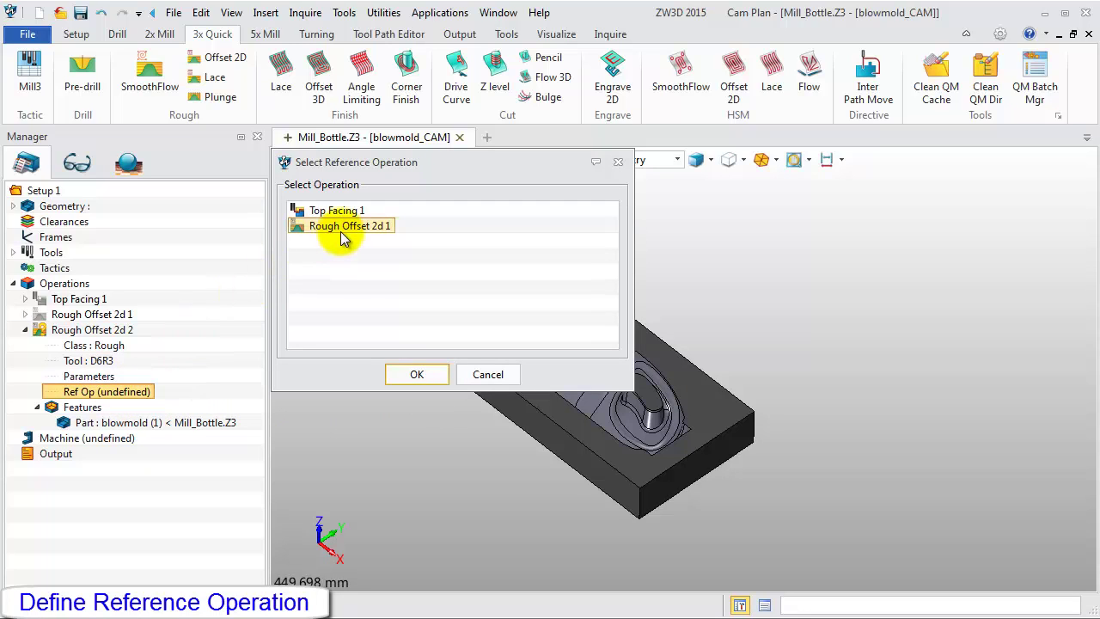
left_click(413, 370)
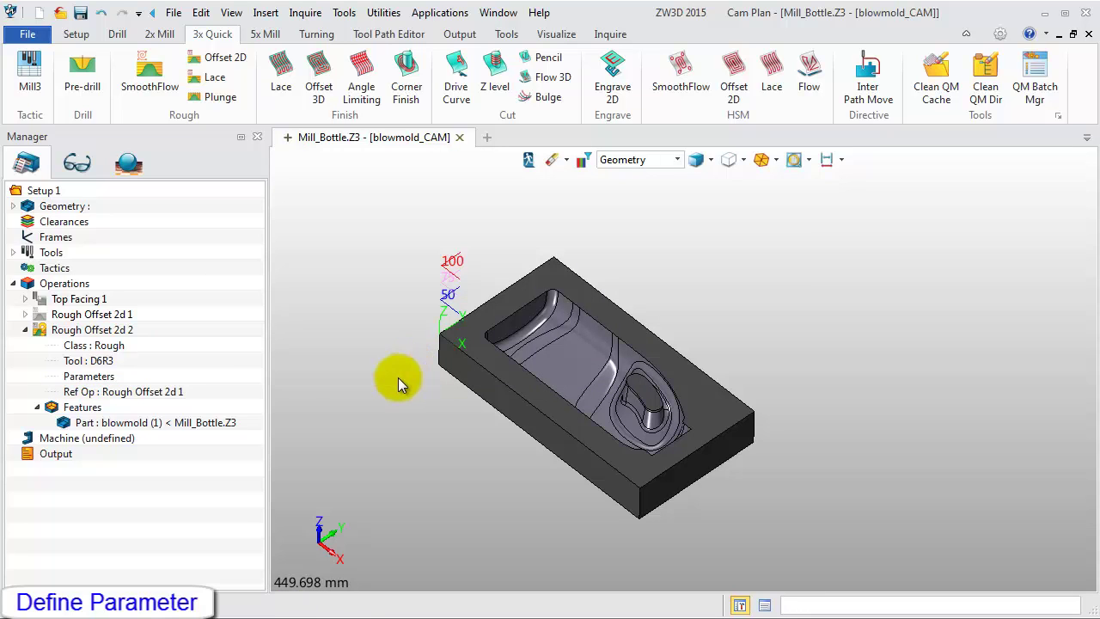
Set the absolute stepdown of Rough Offset 2d 2 to 0.5.
double_click(100, 385)
left_click(72, 207)
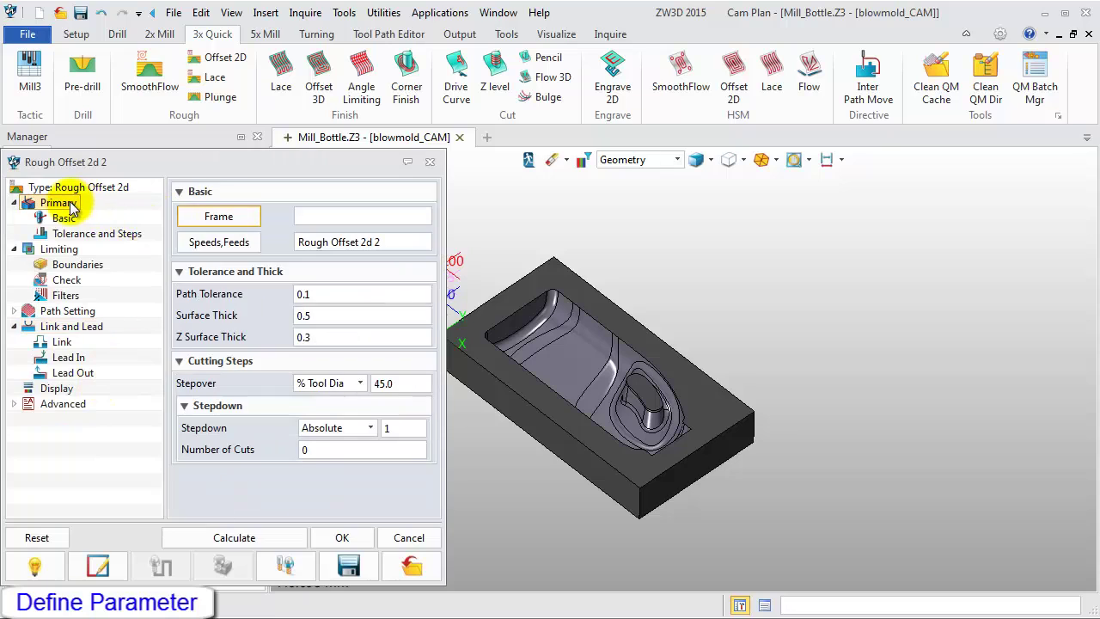
double_click(384, 431)
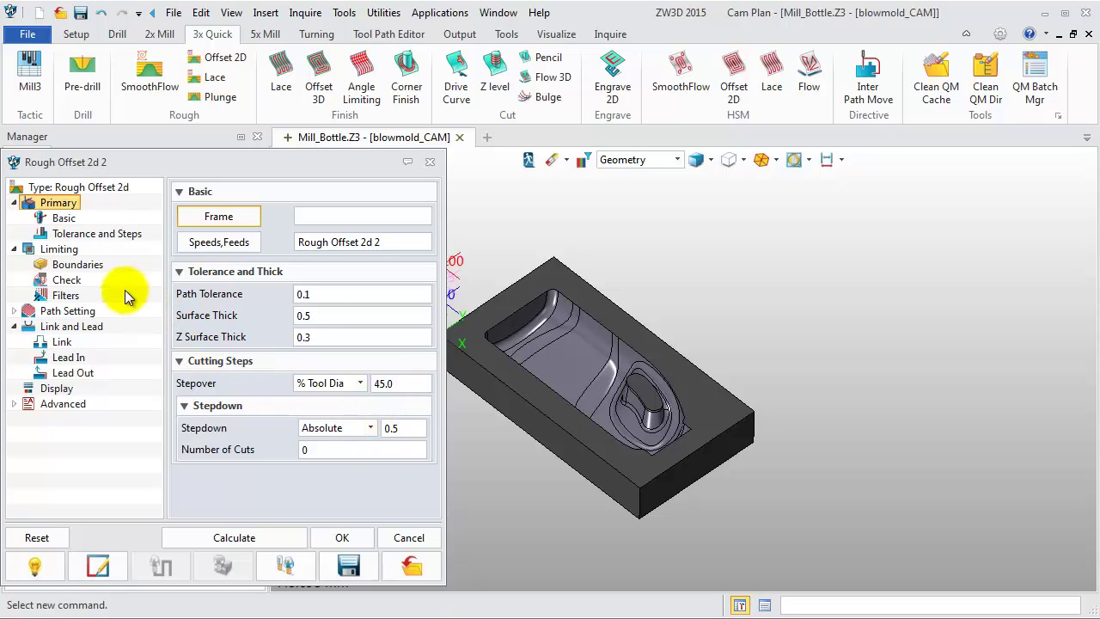
Set the path pattern guide to Part and the XY corner radius to 0.3 in the path settings.
left_click(73, 311)
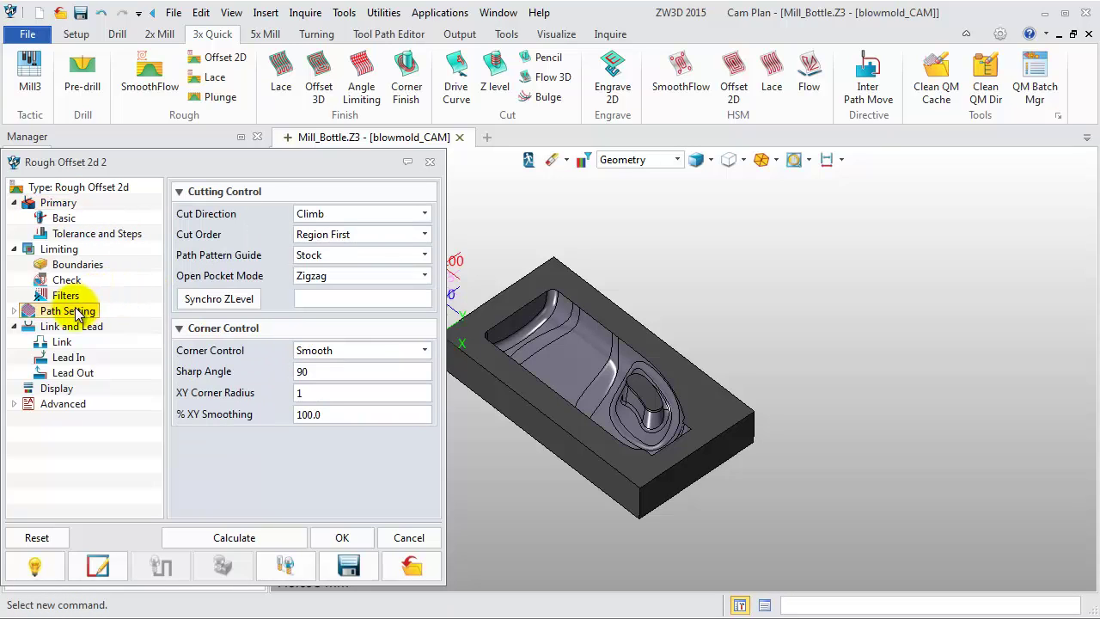
left_click(359, 255)
left_click(361, 273)
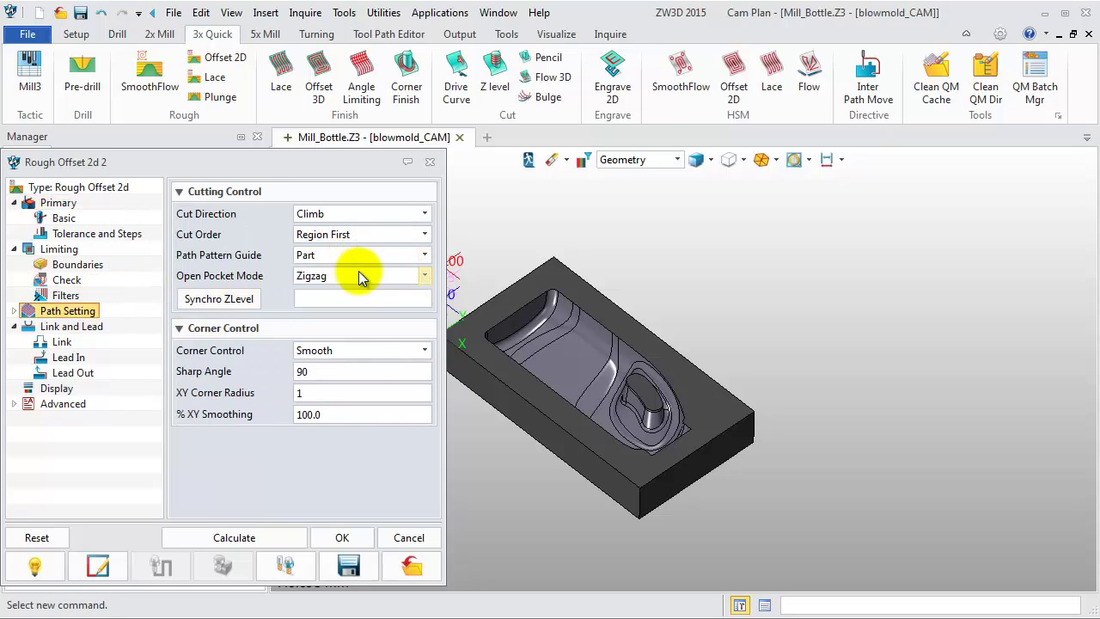
double_click(294, 394)
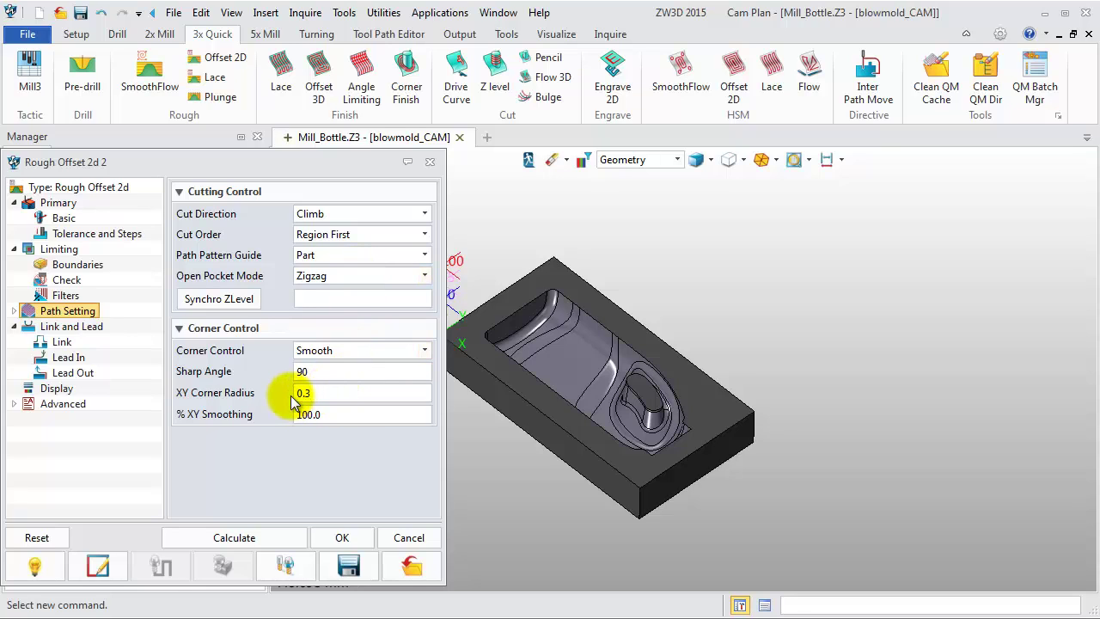
Set the short link limit to 10 and the lead-in ramp height to 0.6, and calculate the Rough Offset 2d 2 tool path.
left_click(71, 327)
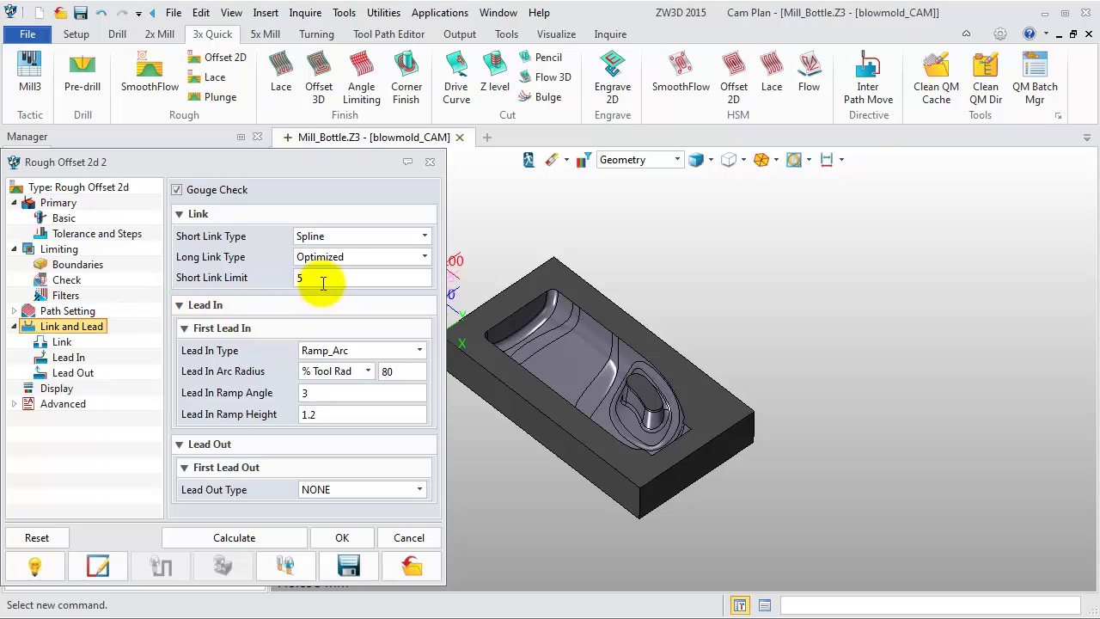
left_click_drag(323, 283, 292, 285)
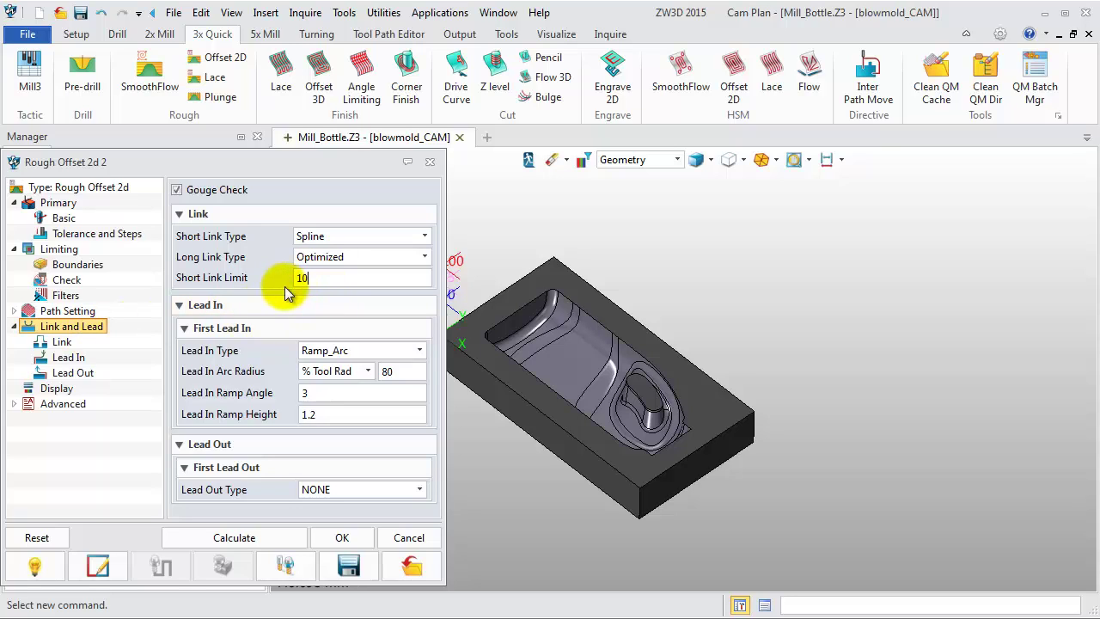
left_click_drag(327, 414, 296, 413)
type("0.6")
left_click(234, 539)
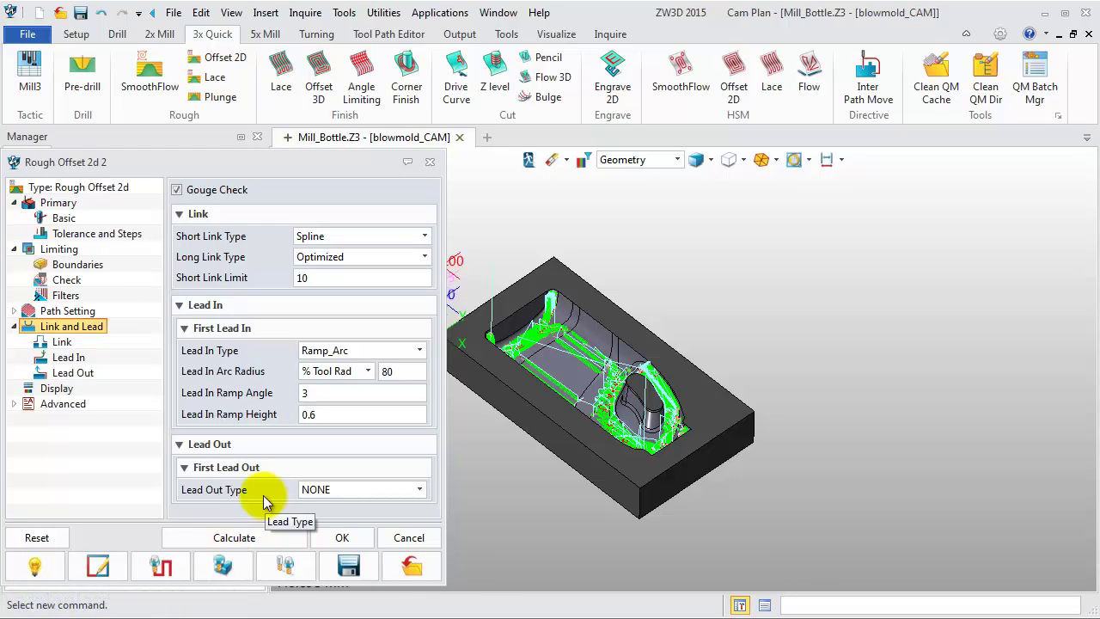
left_click(342, 538)
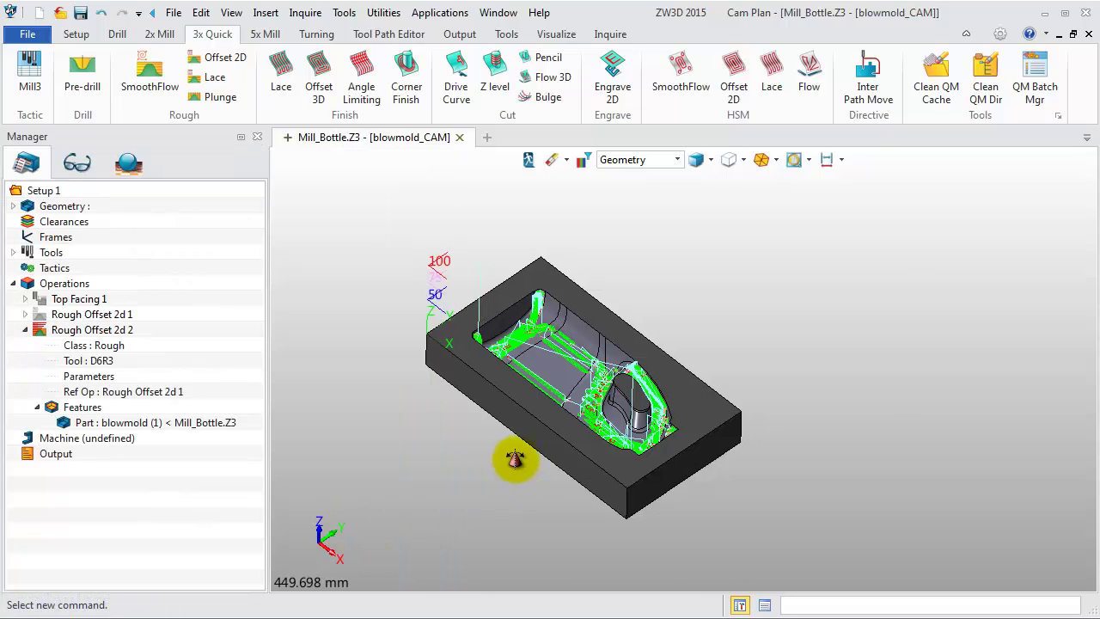
Trim the small stray passes beside the cavity's outer corner from the Rough Offset 2d 2 tool path with a polygon.
scroll(680, 460, "up", 5)
scroll(899, 459, "up", 4)
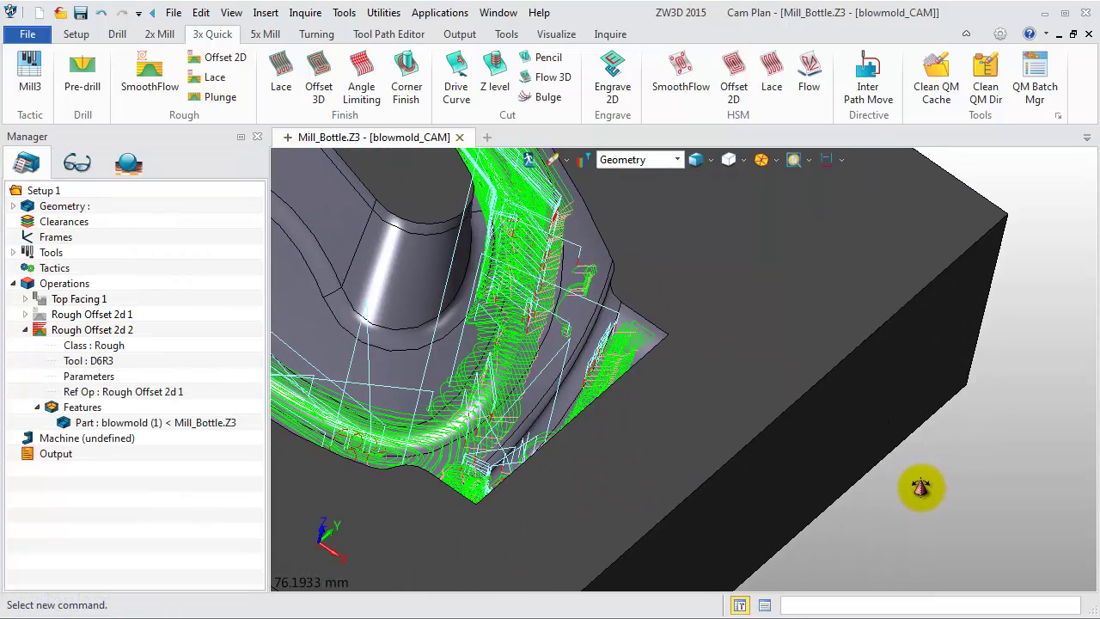
scroll(921, 488, "down", 3)
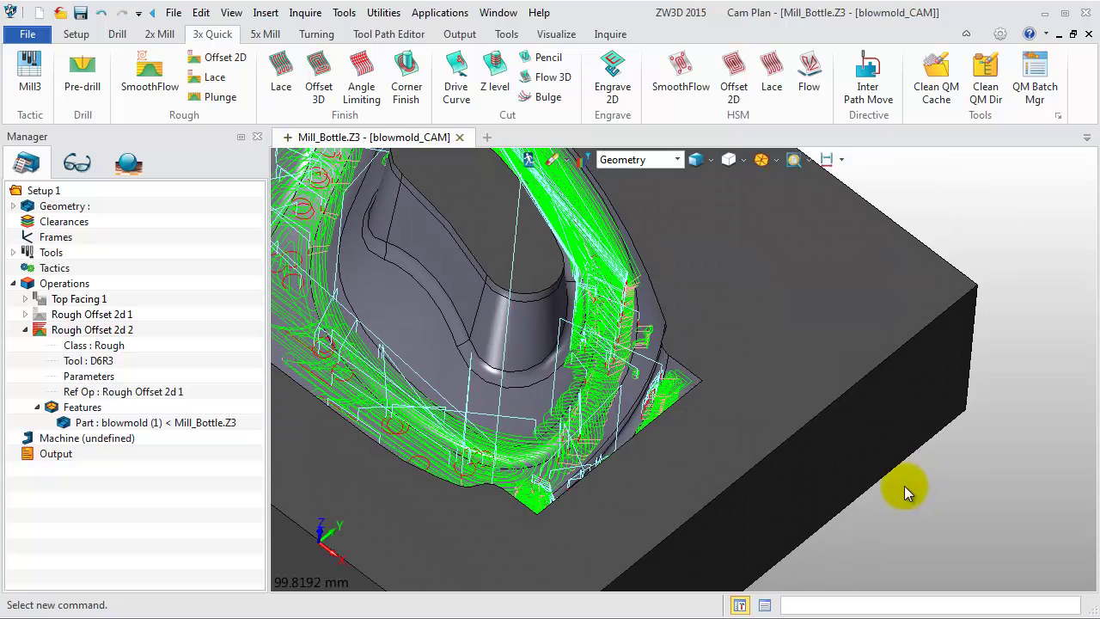
left_click(88, 331)
right_click(86, 331)
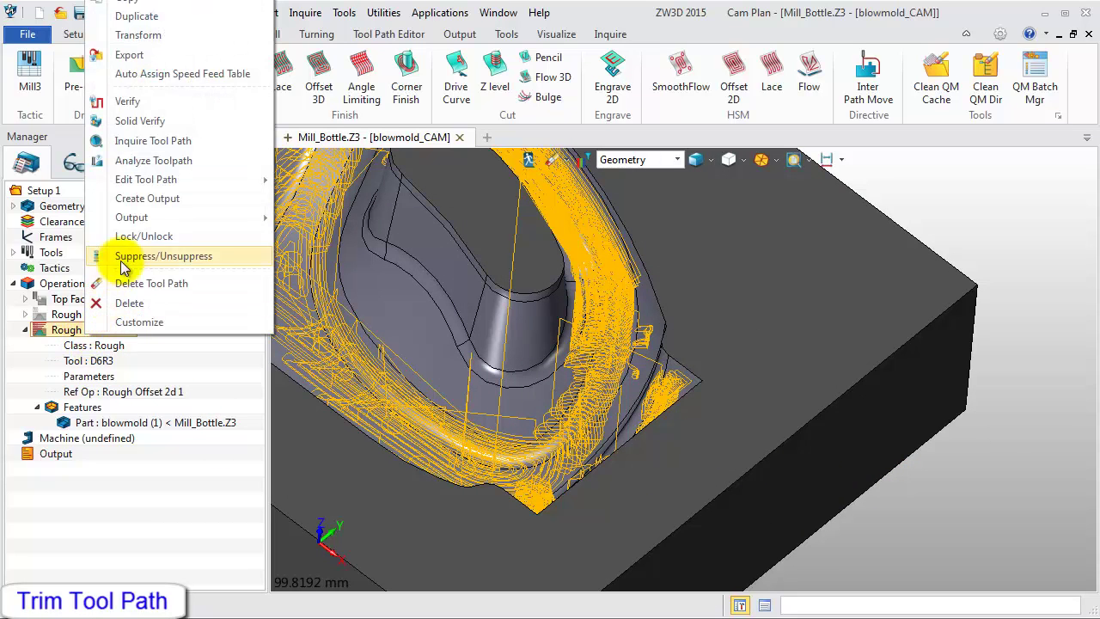
mouse_move(172, 182)
left_click(308, 180)
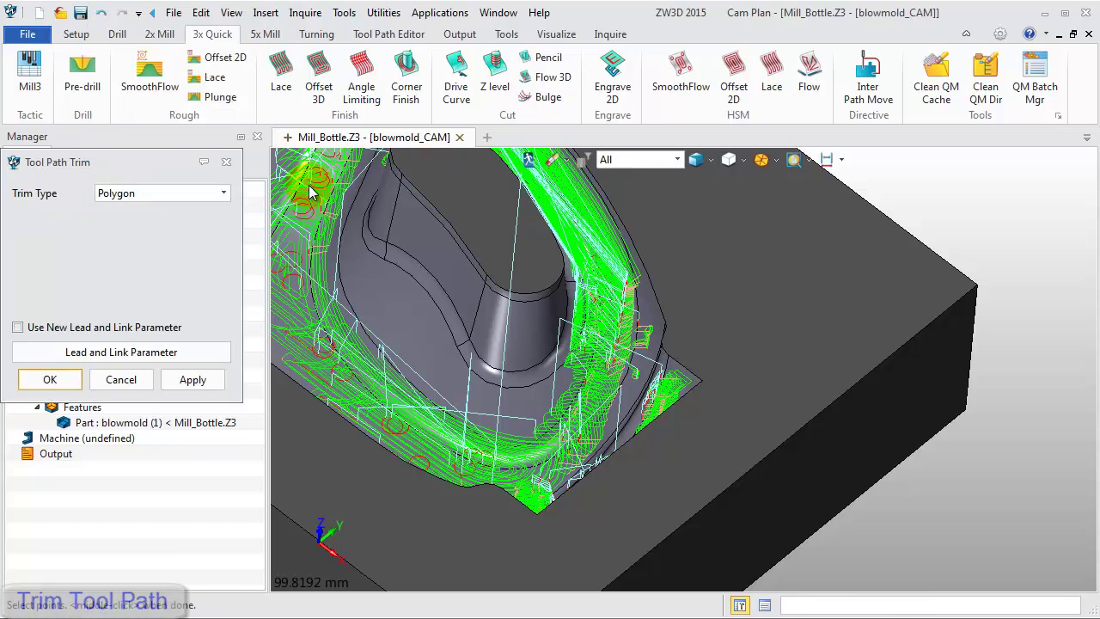
left_click(650, 275)
scroll(653, 279, "up", 2)
scroll(652, 279, "up", 1)
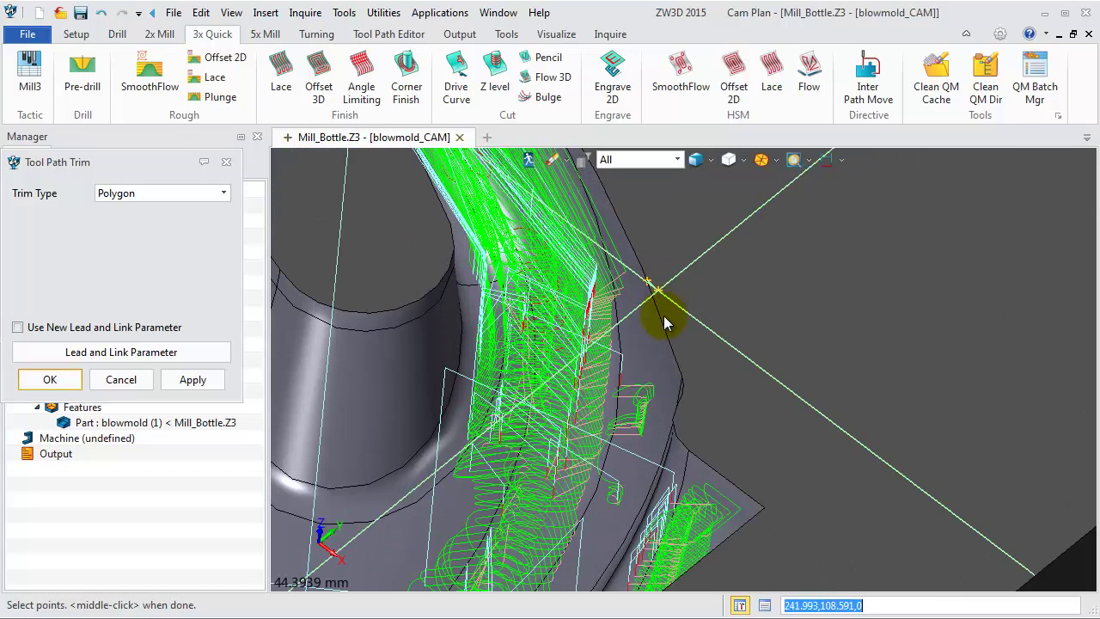
left_click(666, 463)
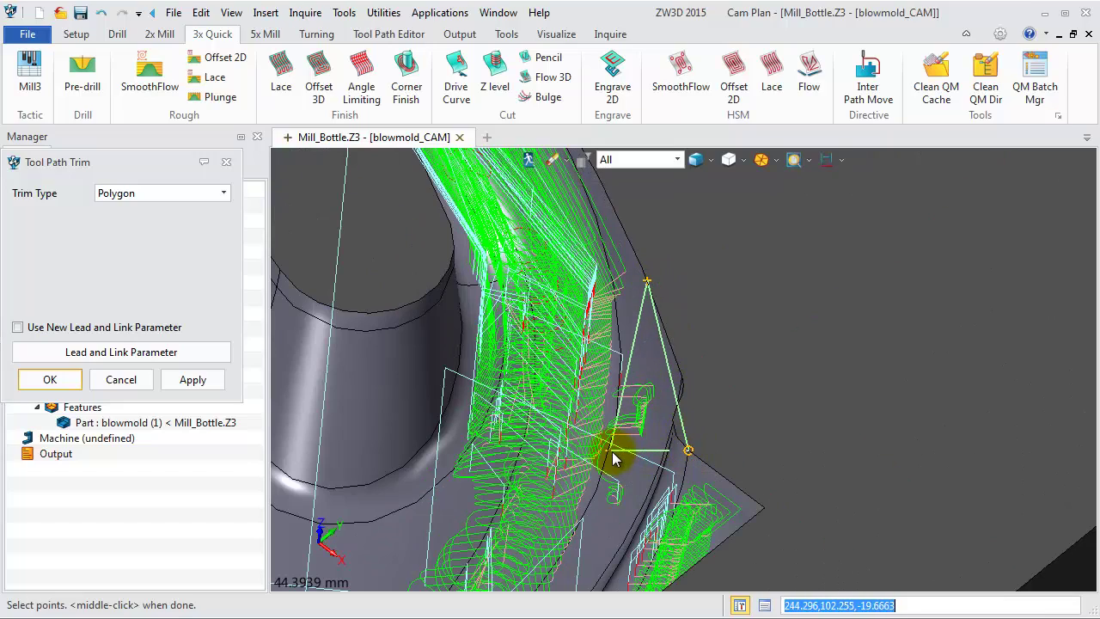
scroll(613, 455, "up", 2)
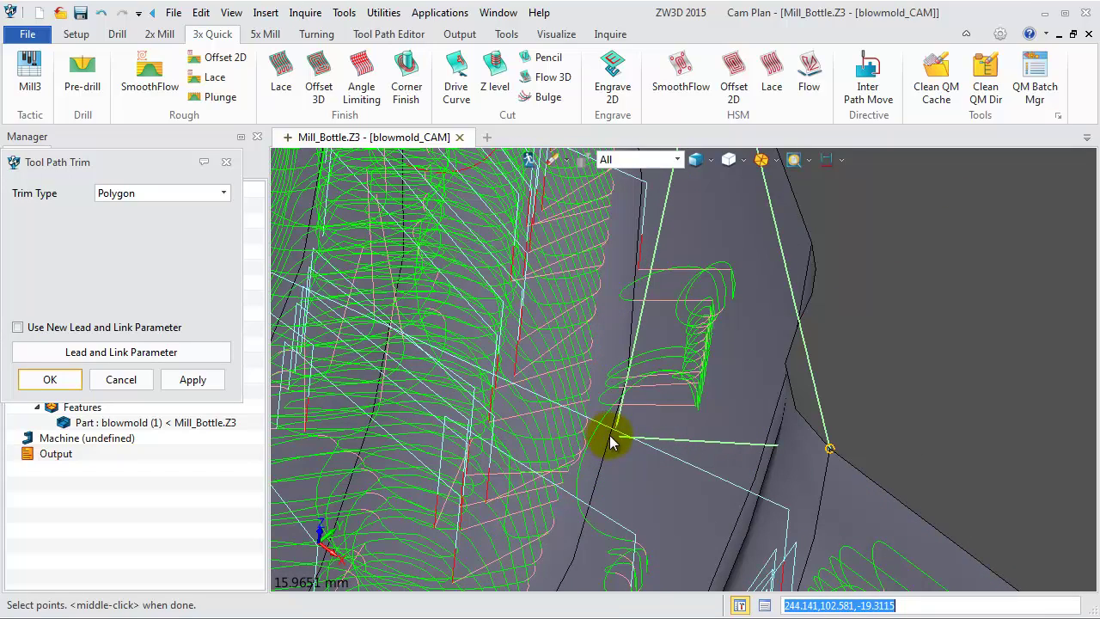
scroll(609, 438, "down", 2)
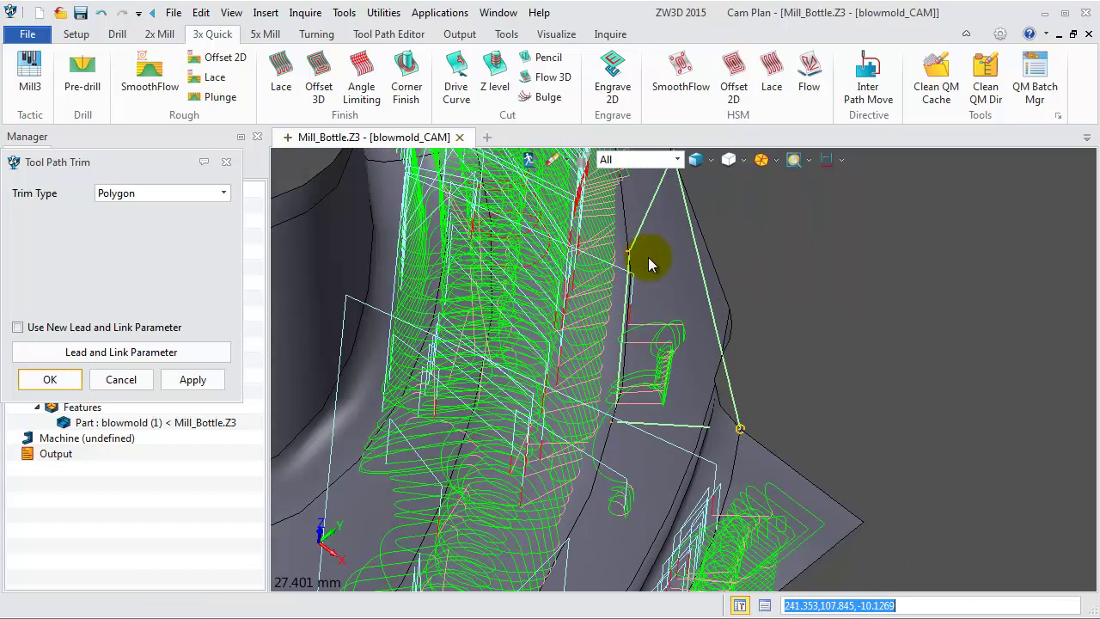
middle_click(648, 257)
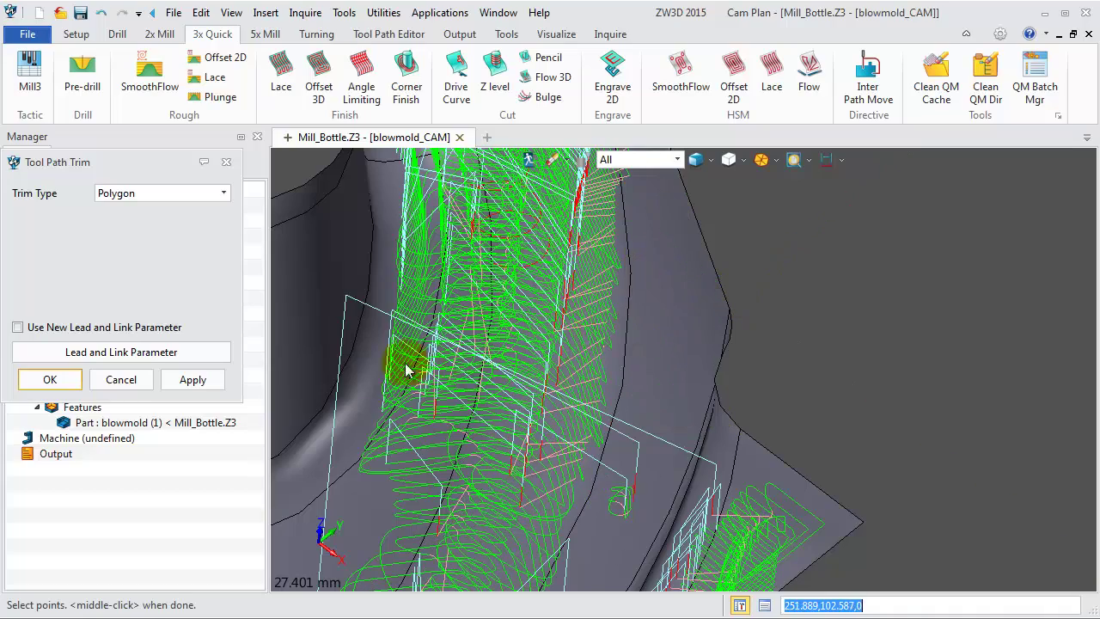
left_click(50, 379)
Hide the Rough Offset 2d 2 tool path and collapse the operation's details.
scroll(658, 366, "down", 5)
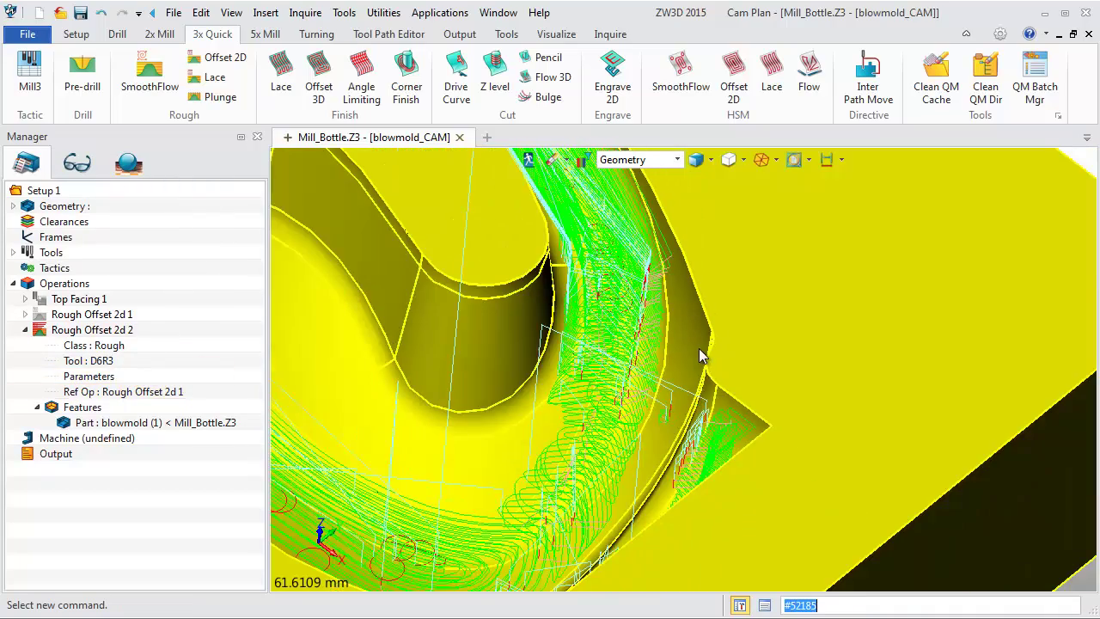
scroll(880, 478, "down", 1)
scroll(892, 444, "down", 3)
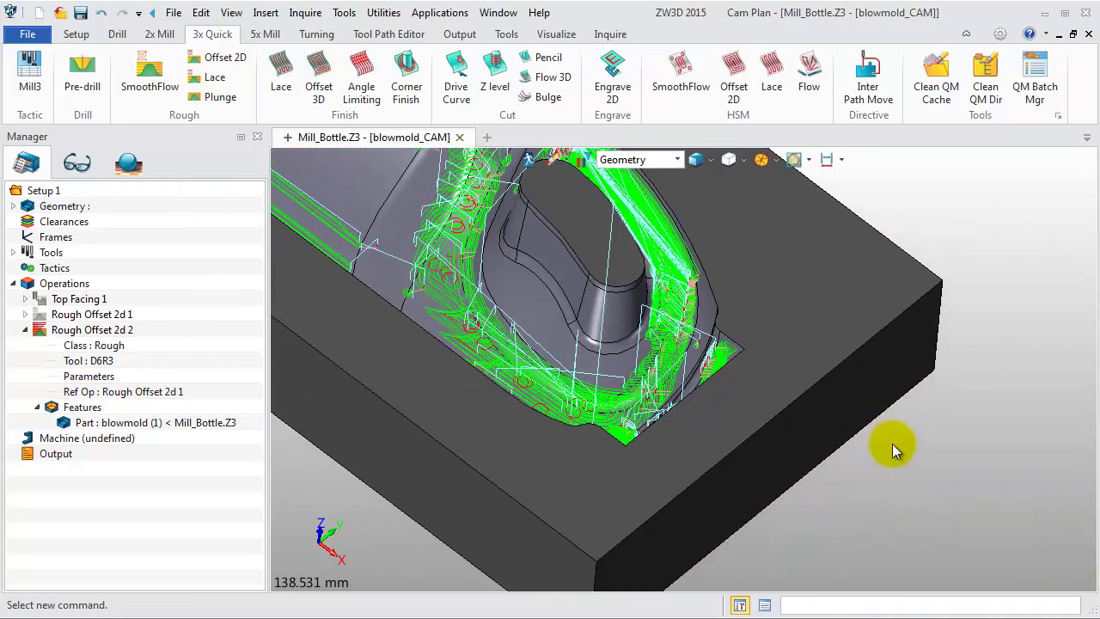
left_click(34, 331)
left_click(25, 330)
scroll(377, 181, "down", 2)
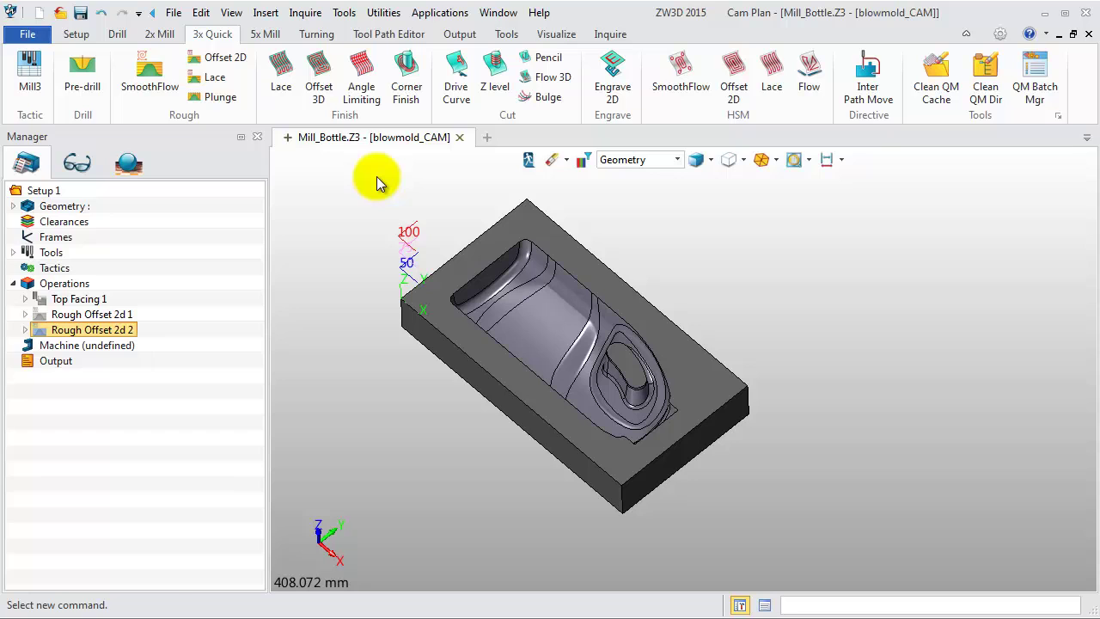
Create a Z level finishing operation on the blowmold part, with a Contain profile feature from the cavity's upper rim curves.
left_click(484, 77)
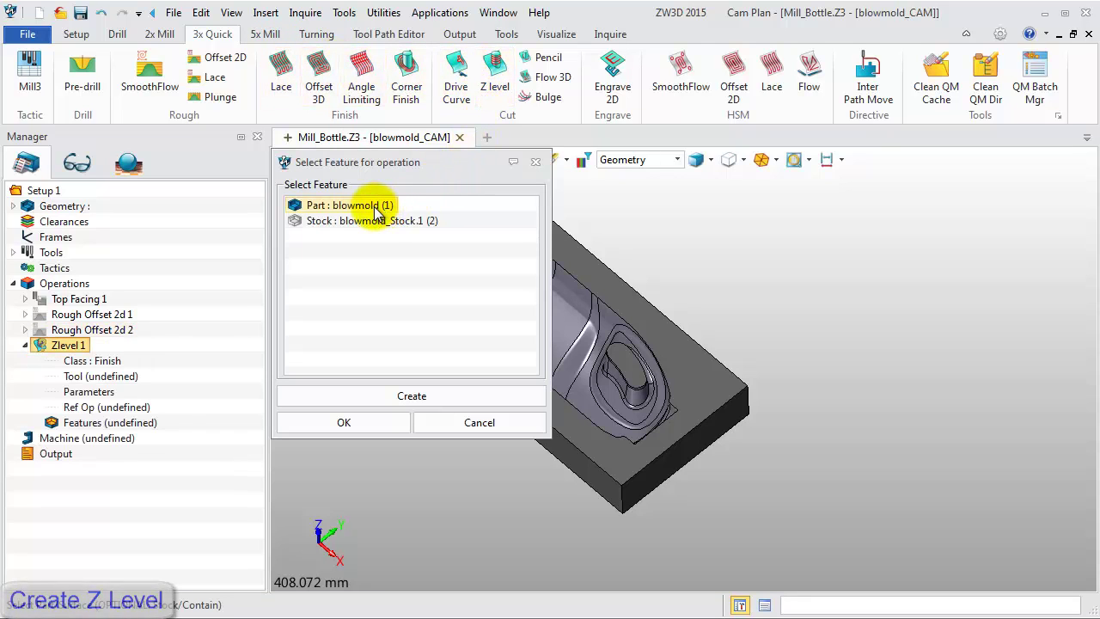
left_click(376, 212)
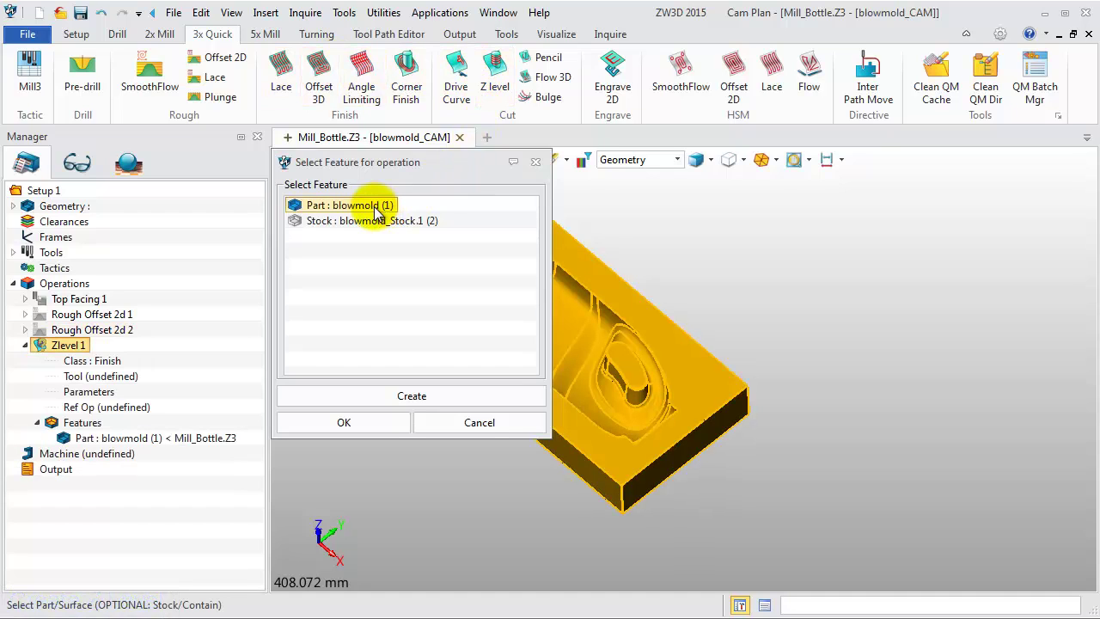
left_click(368, 395)
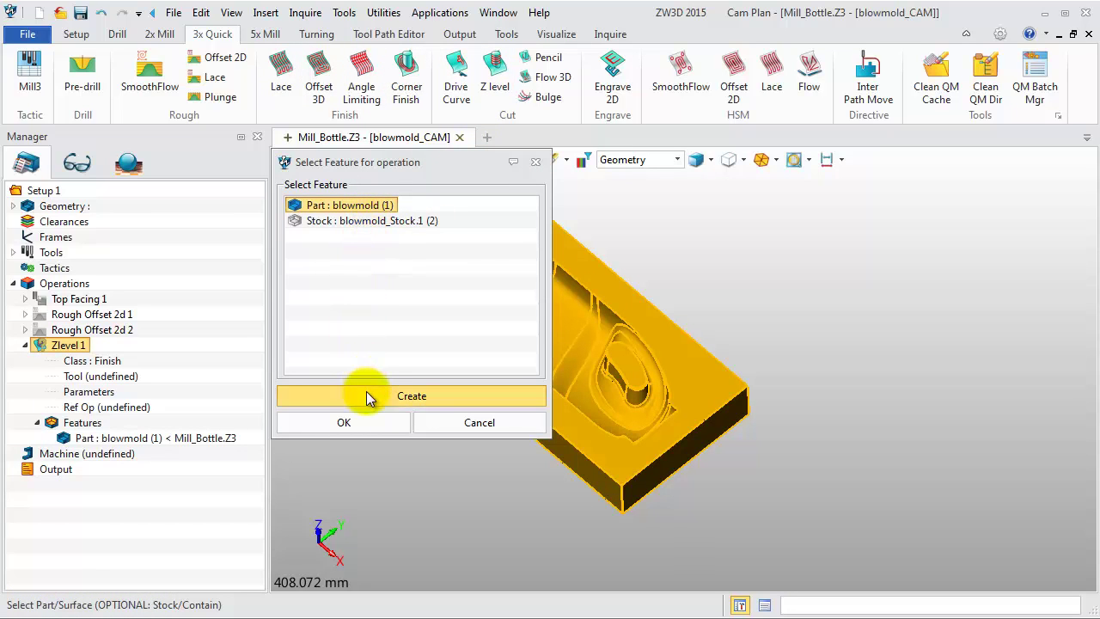
left_click(314, 238)
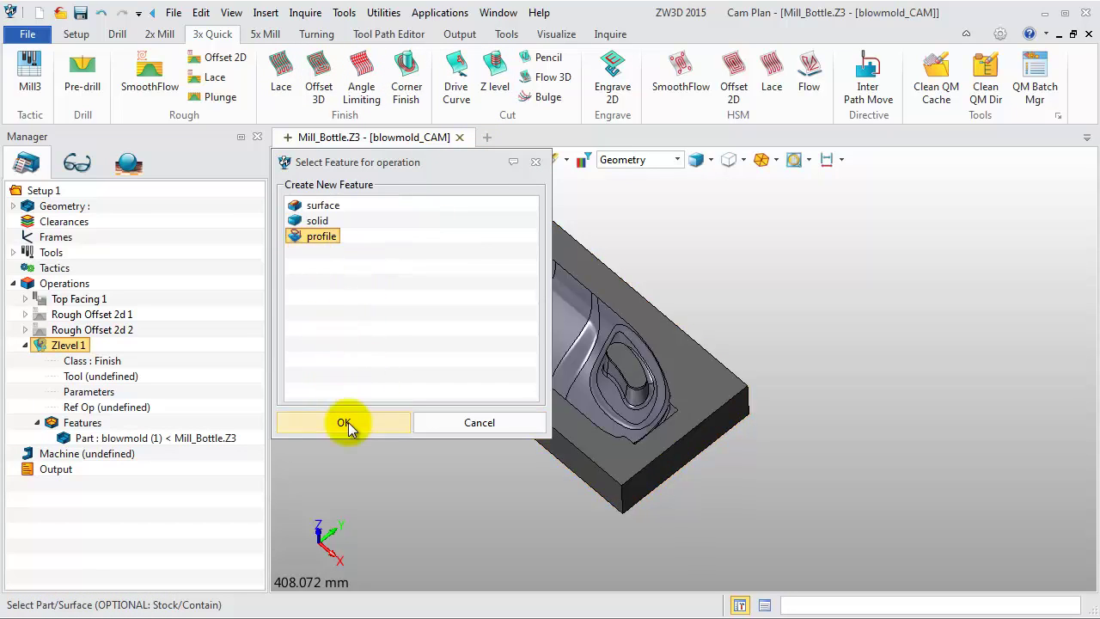
left_click(346, 424)
left_click(466, 285)
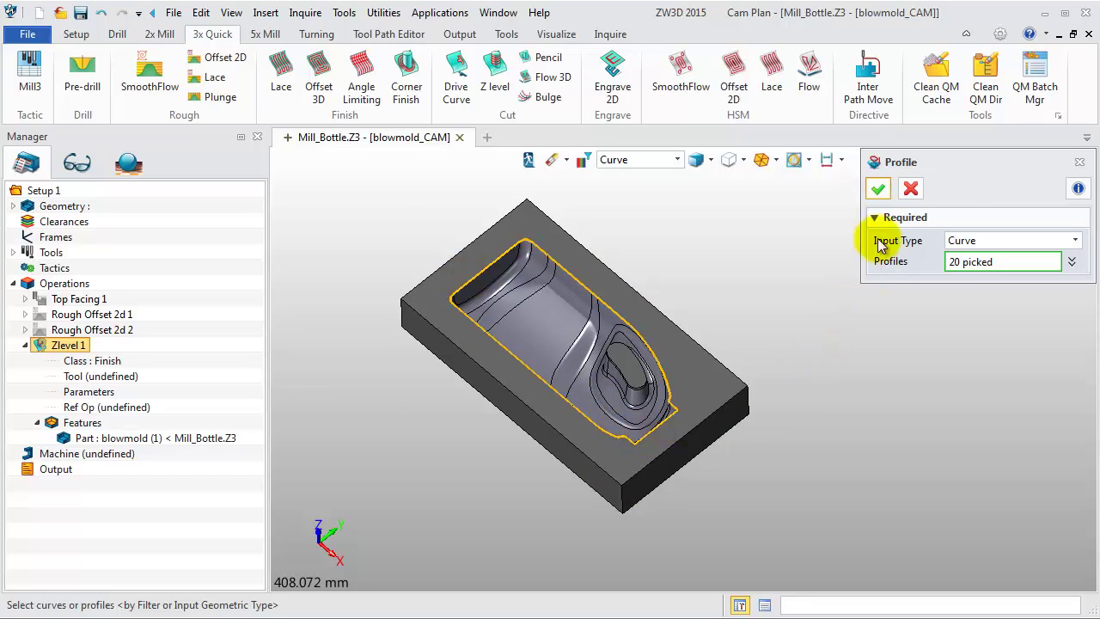
left_click(889, 196)
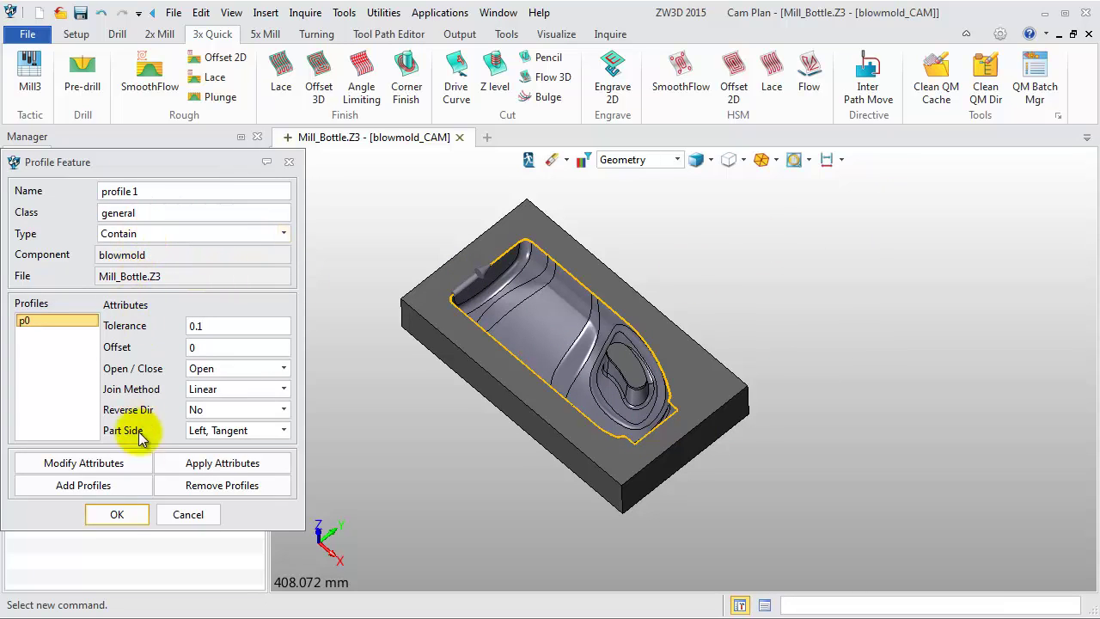
left_click(129, 514)
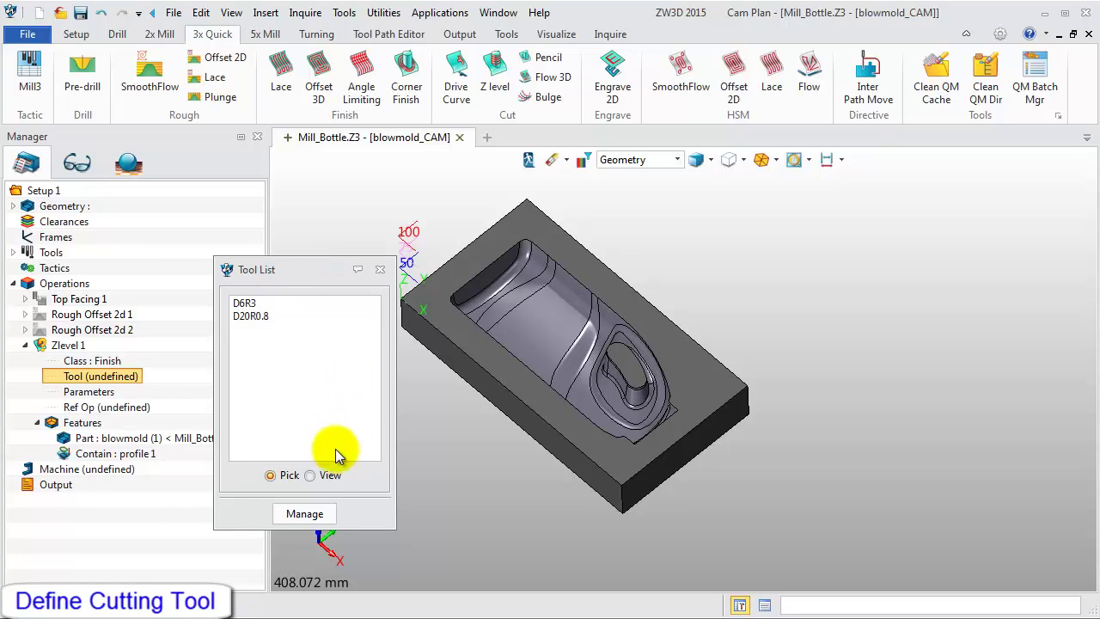
Load the D8R4 end mill from the tool library and assign it to the Zlevel 1 operation.
left_click(303, 514)
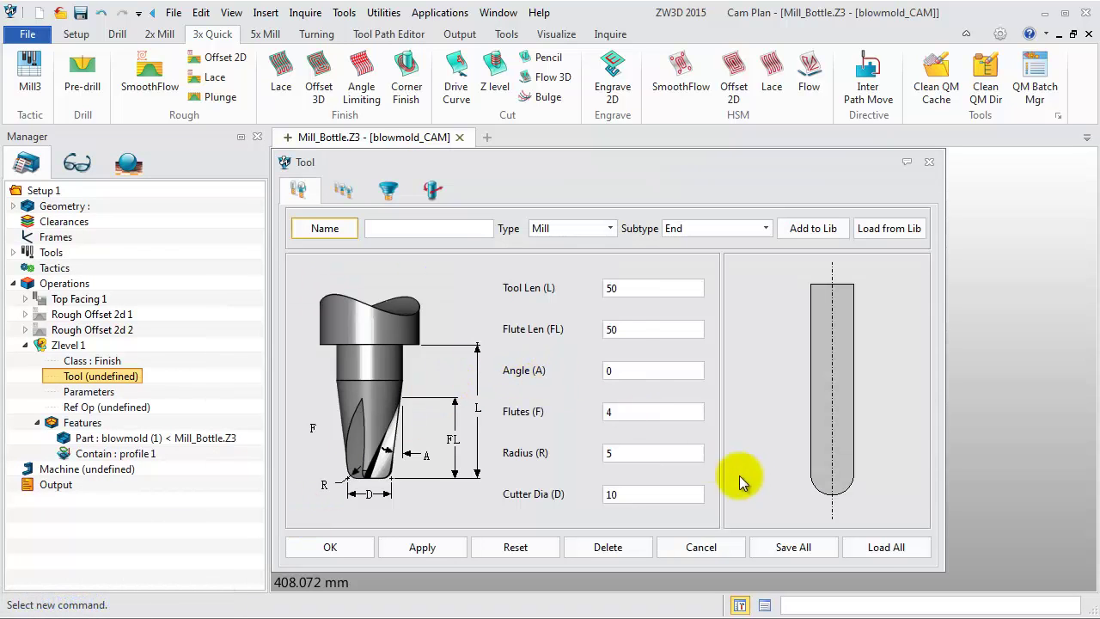
left_click(903, 550)
left_click(748, 269)
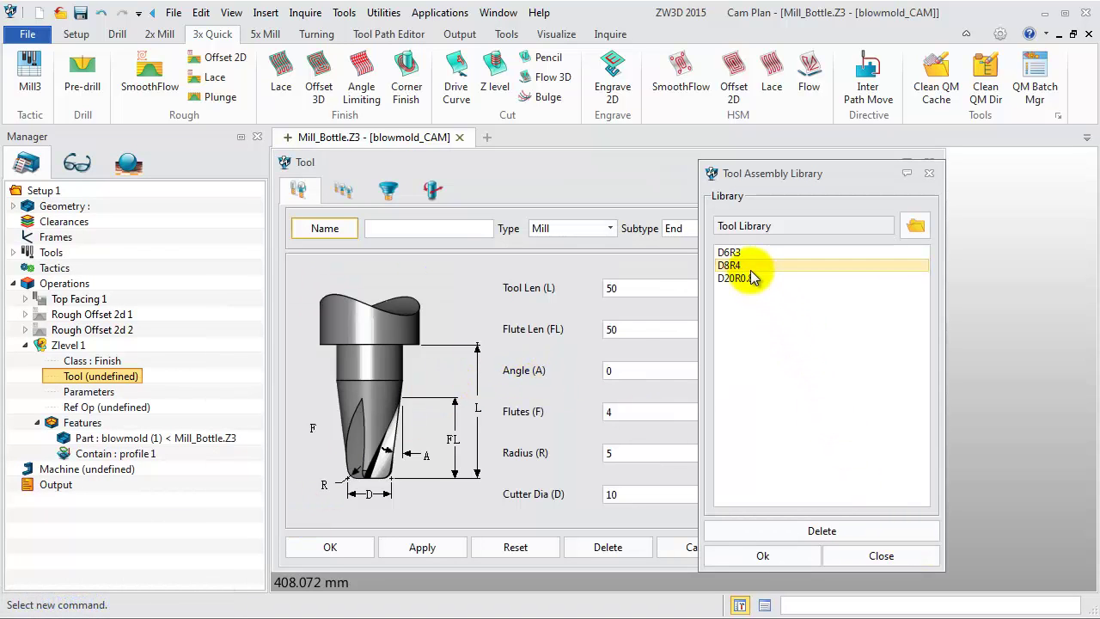
left_click(747, 266)
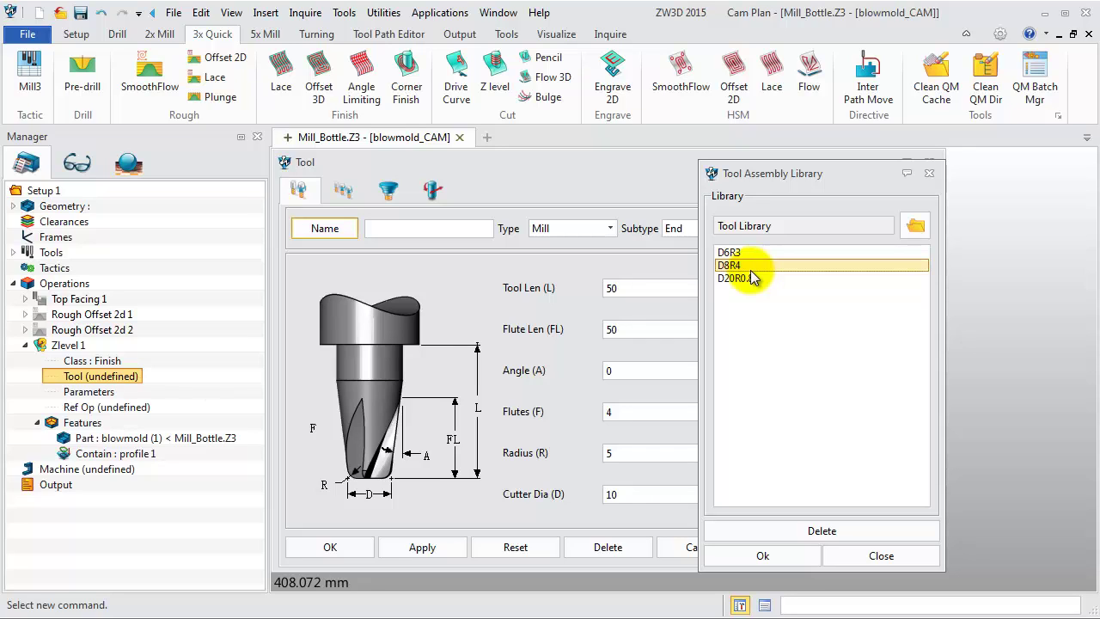
left_click(763, 555)
left_click(413, 549)
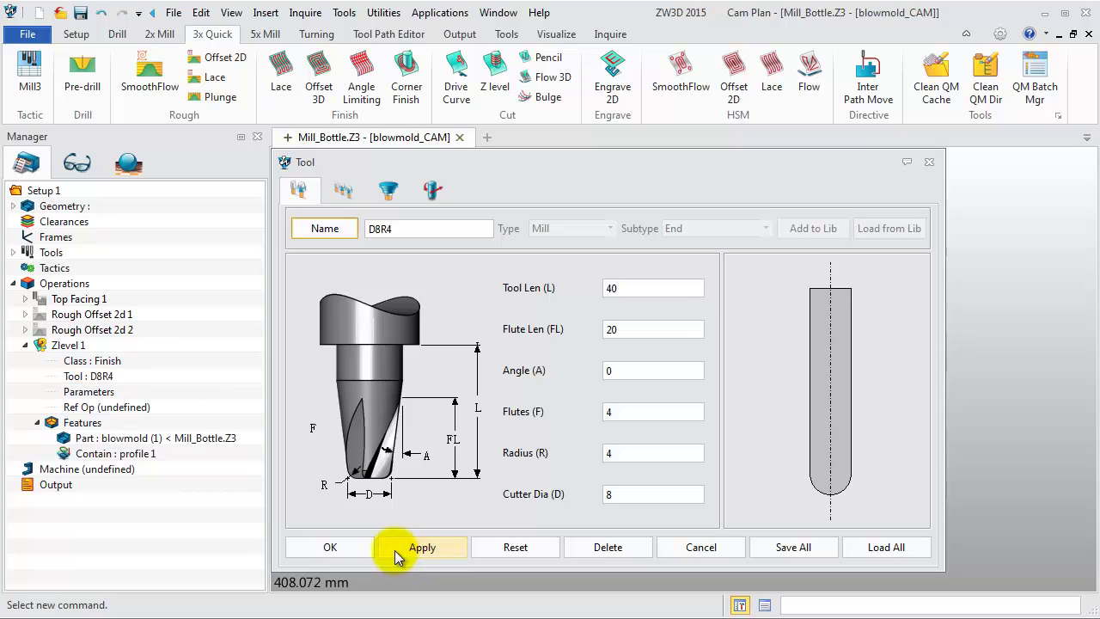
Confirm the D8R4 tool without calculating Zlevel 1 yet, and set the operation's top Z limit to -3.
left_click(332, 547)
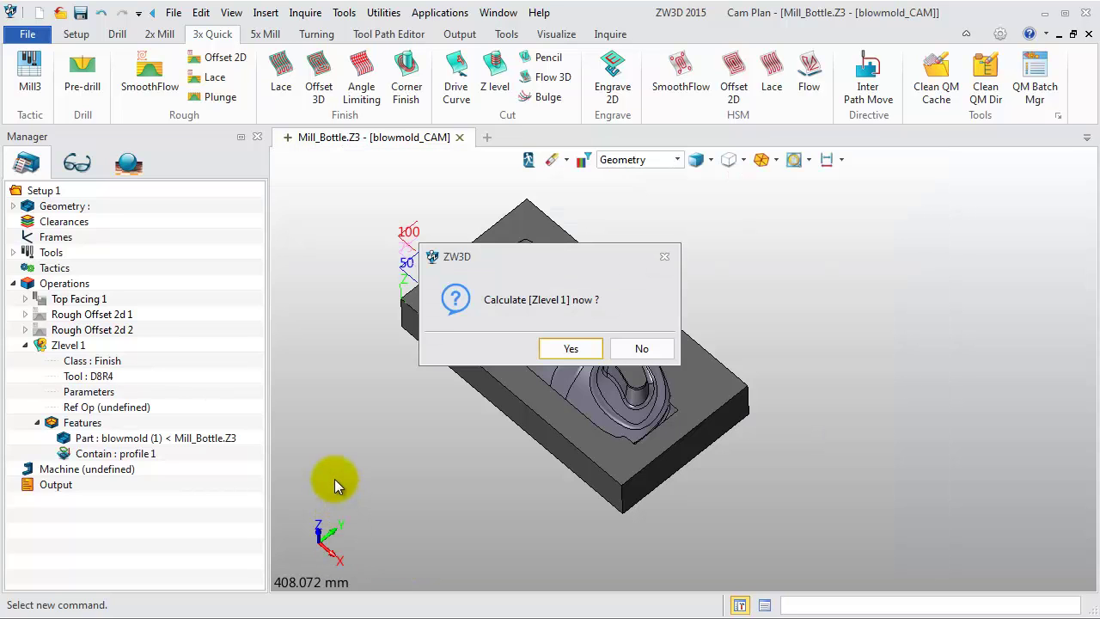
left_click(641, 350)
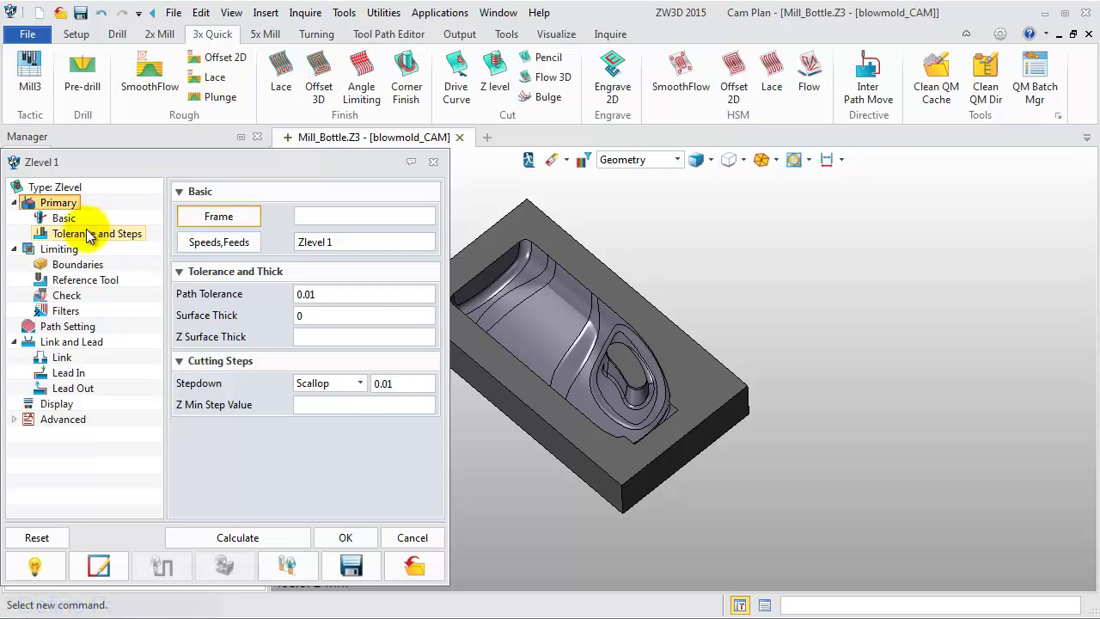
left_click(61, 248)
left_click(309, 283)
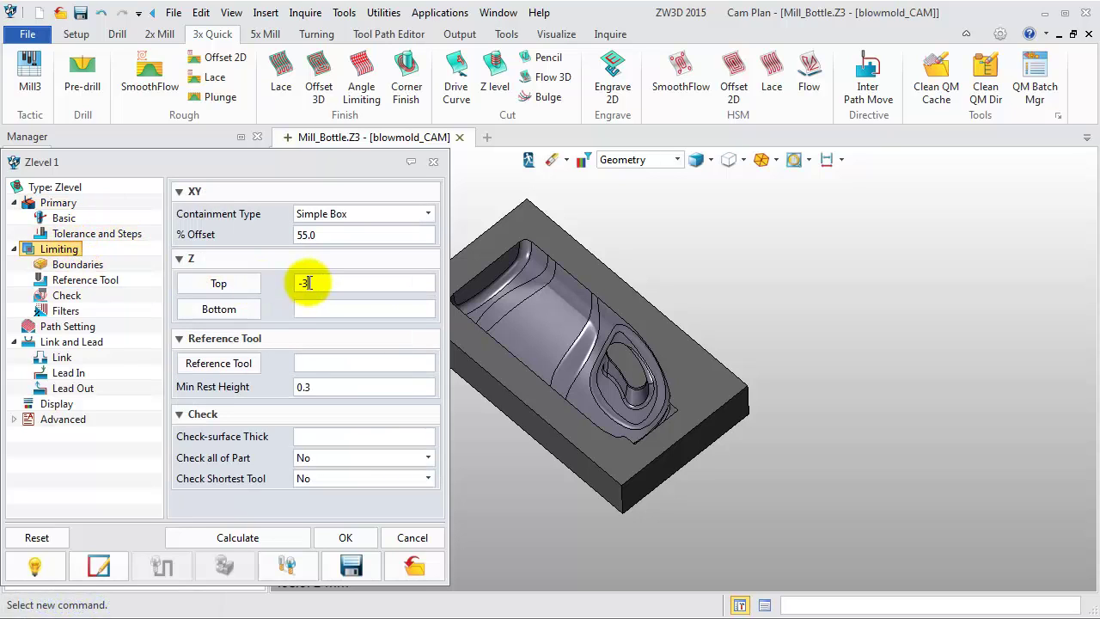
type("-3")
Set the lower angle of Zlevel 1's angular filter range to 30 and calculate its tool path.
left_click(65, 311)
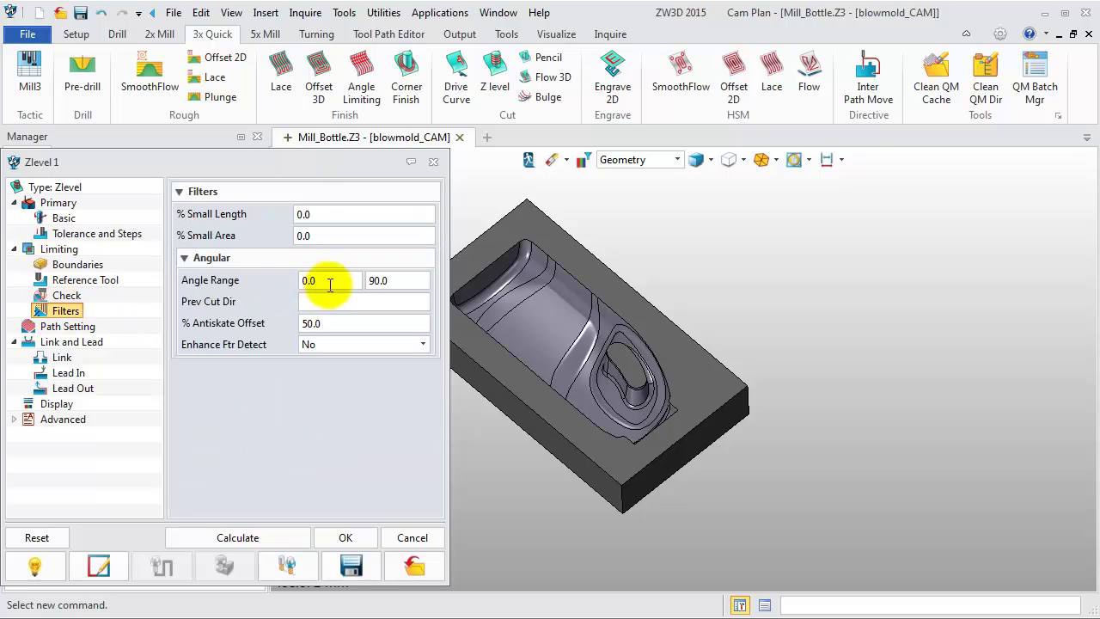
left_click_drag(329, 286, 289, 286)
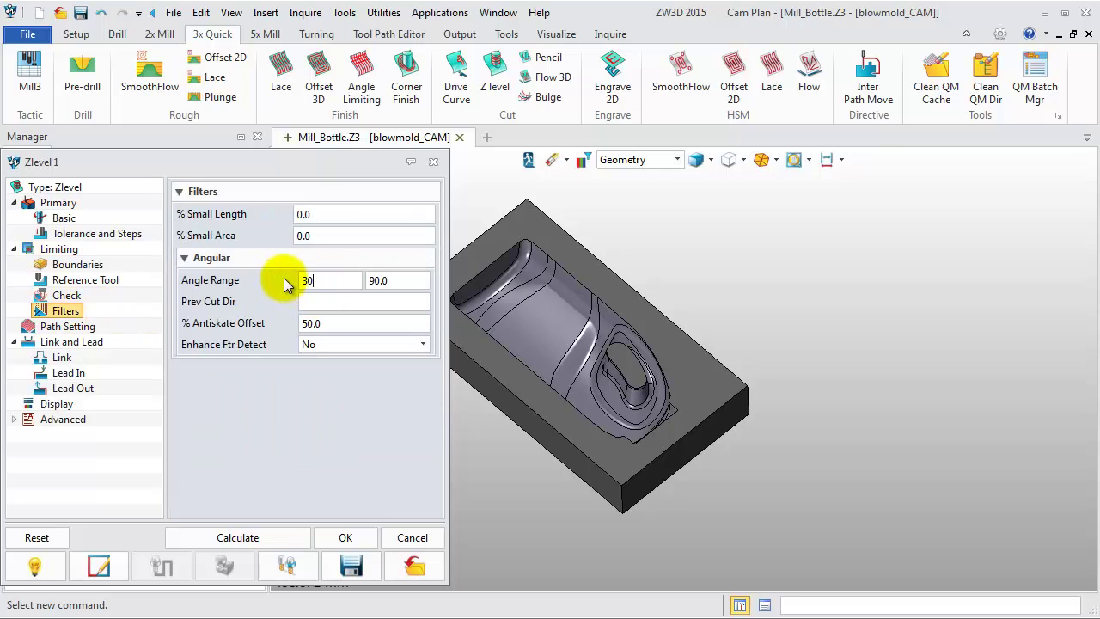
type("30")
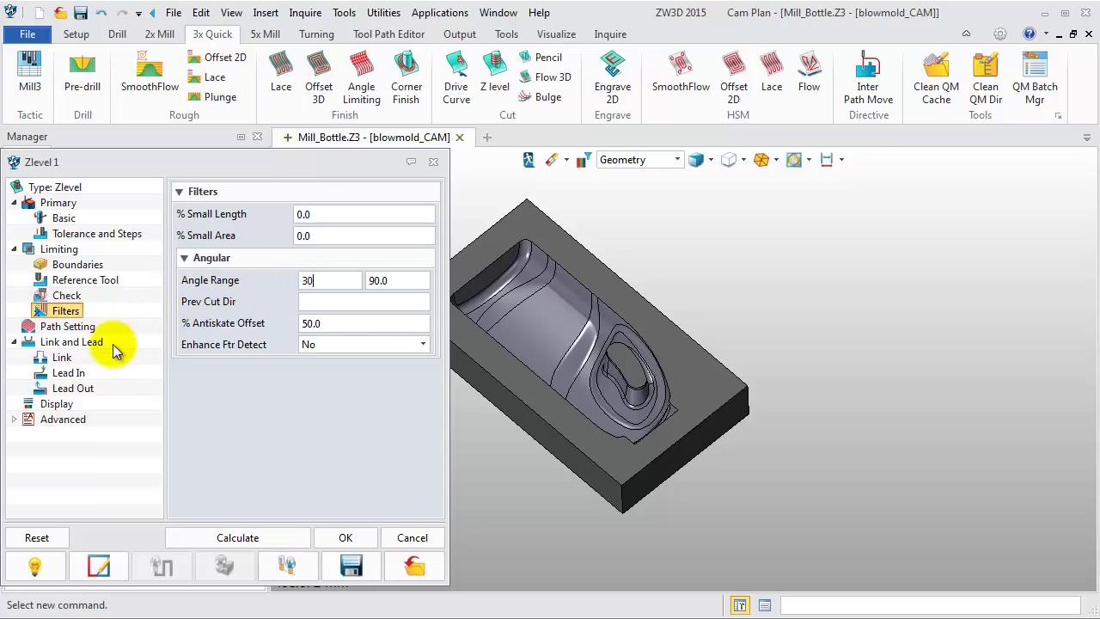
left_click(260, 533)
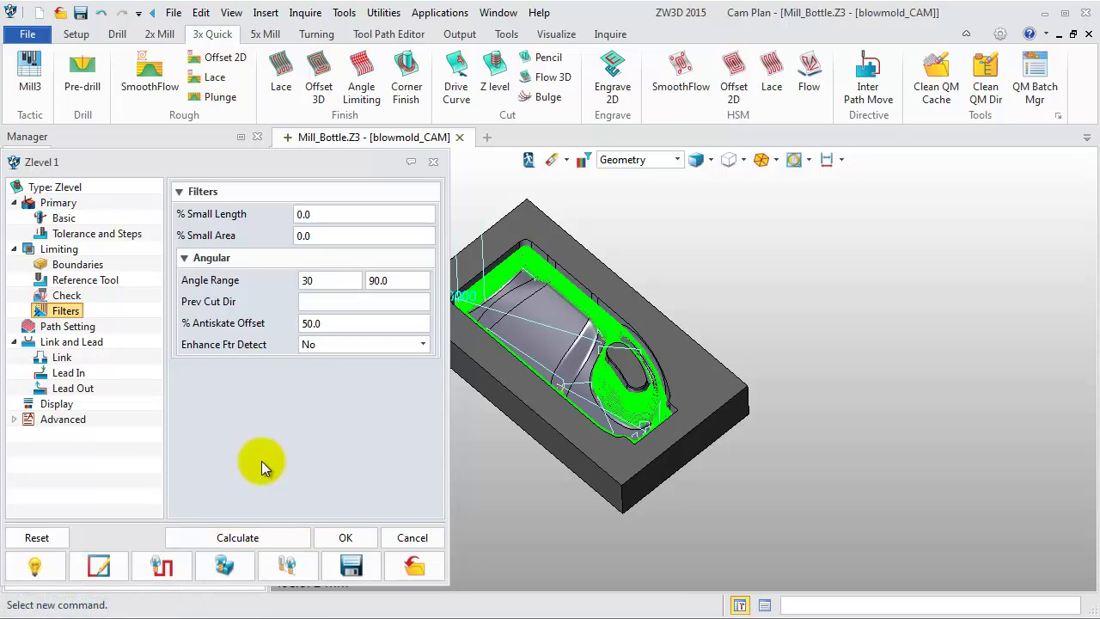
left_click(320, 538)
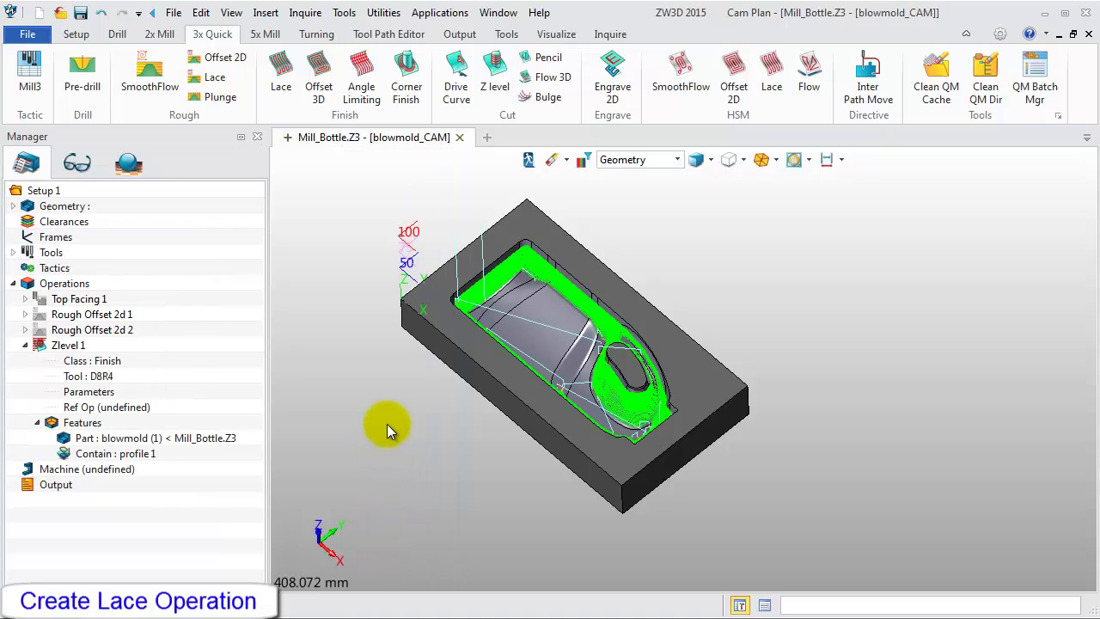
Create a Lace finishing operation on the blowmold part contained by profile 1, using the D8R4 tool, without calculating it yet.
left_click(283, 78)
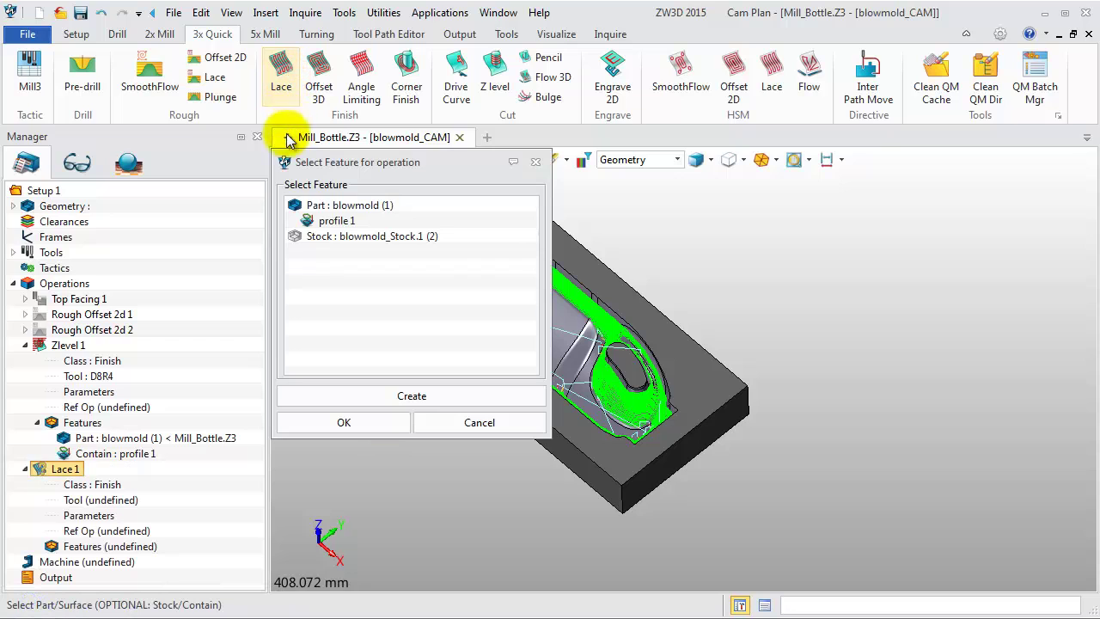
left_click(313, 209)
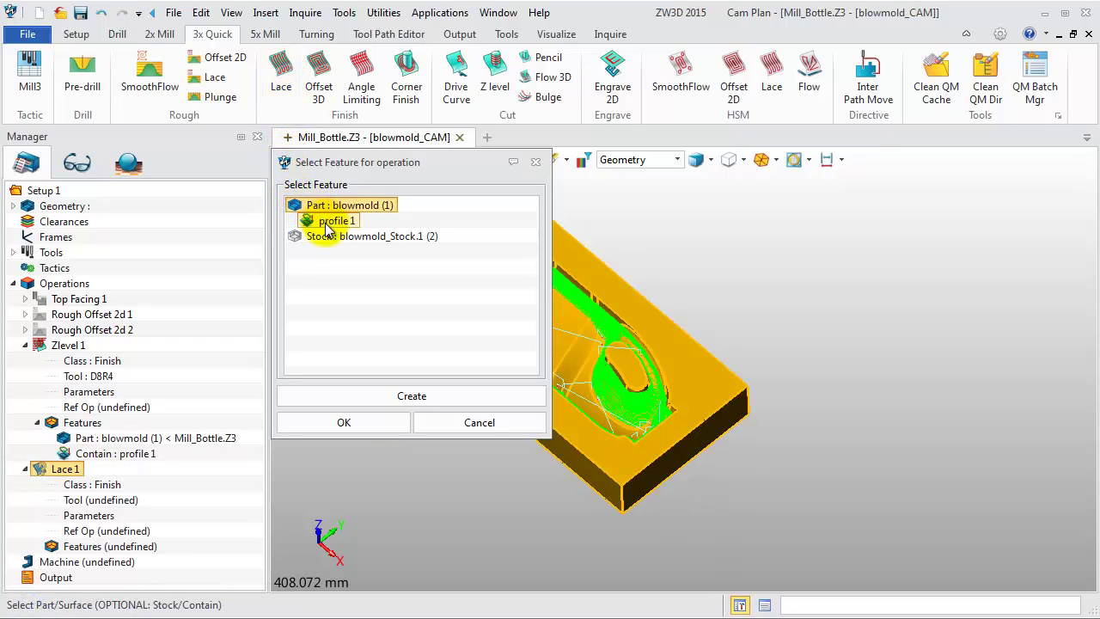
left_click(348, 423)
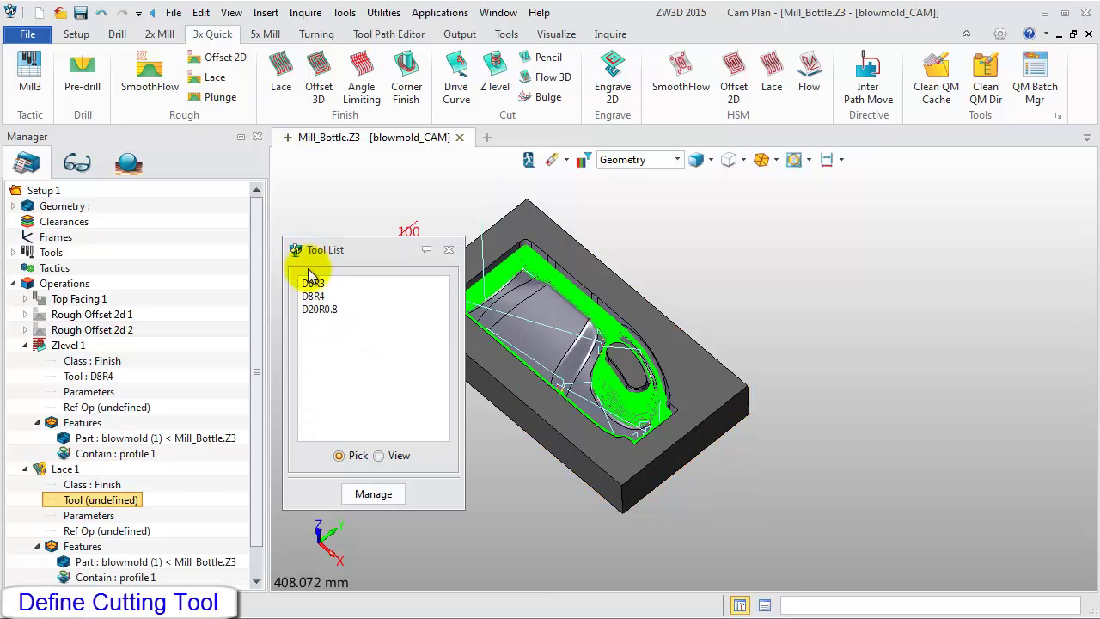
left_click(313, 297)
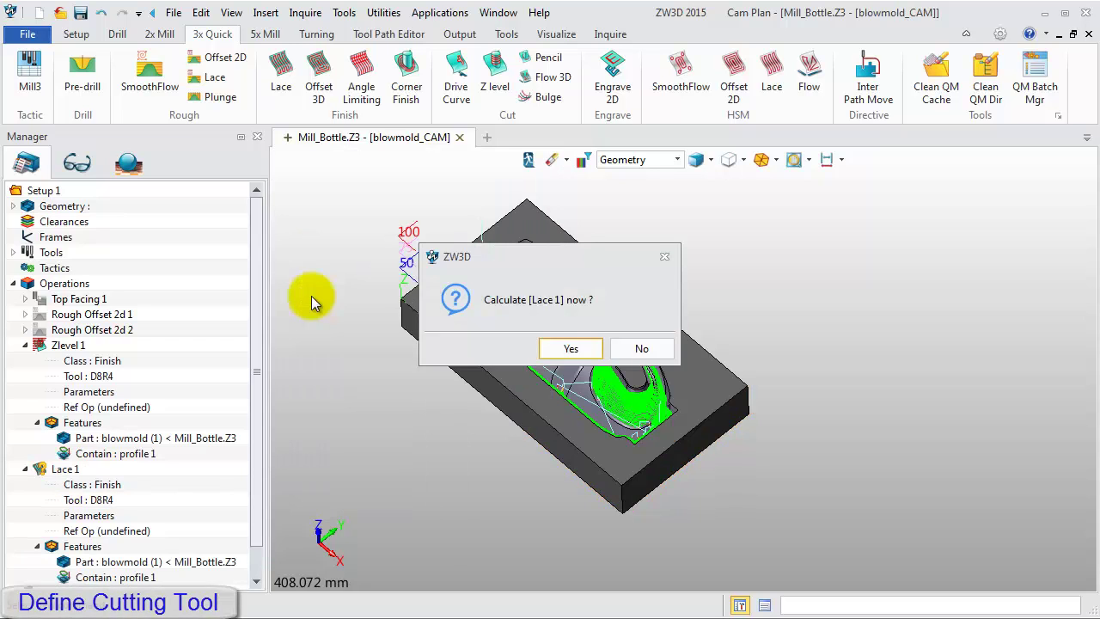
left_click(637, 349)
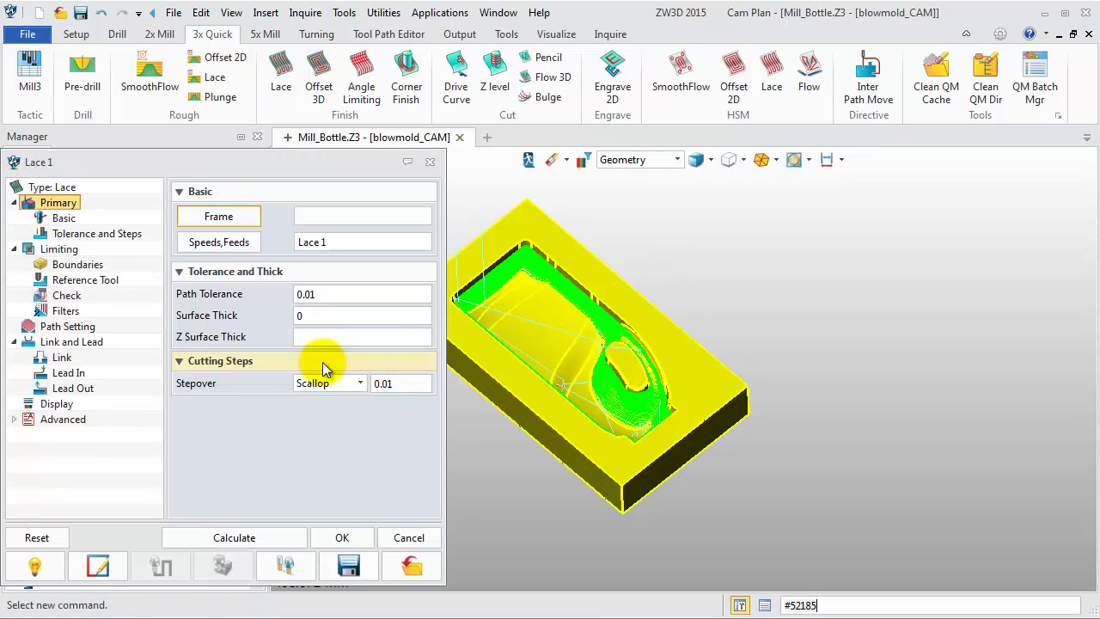
Set the upper angle of Lace 1's angular filter range to 36 and calculate its tool path.
left_click(56, 248)
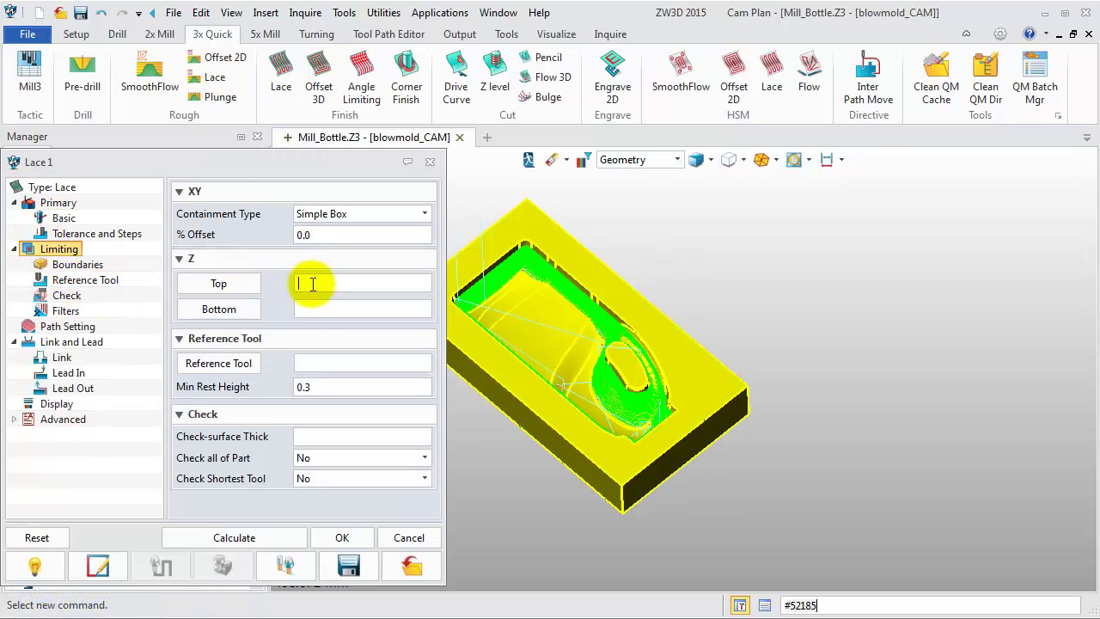
left_click(65, 310)
left_click_drag(390, 283, 362, 278)
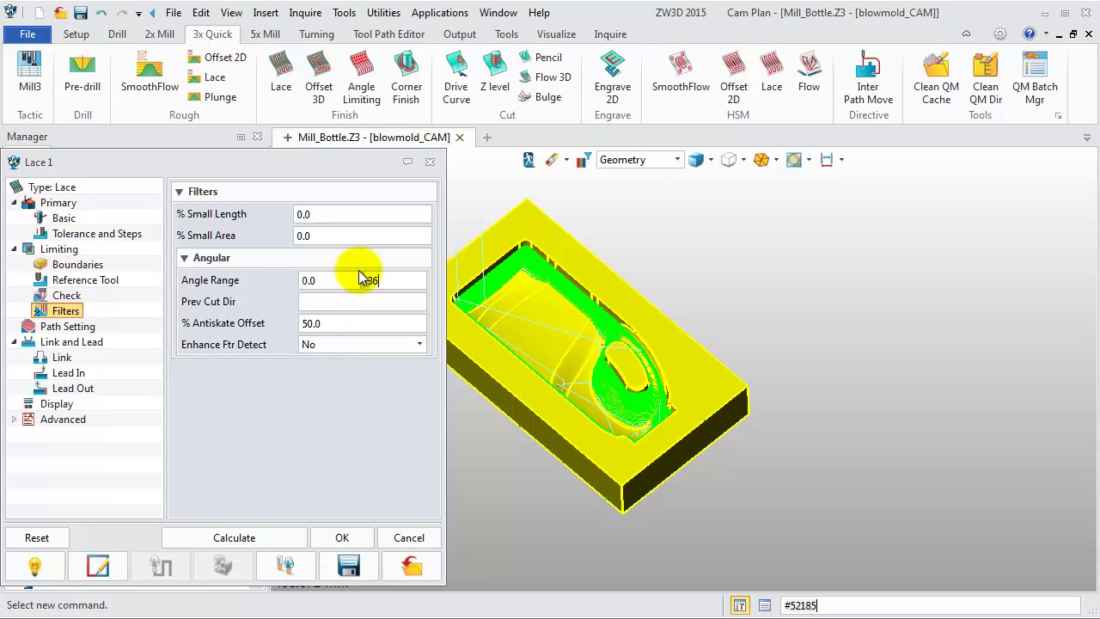
type("36")
left_click(236, 537)
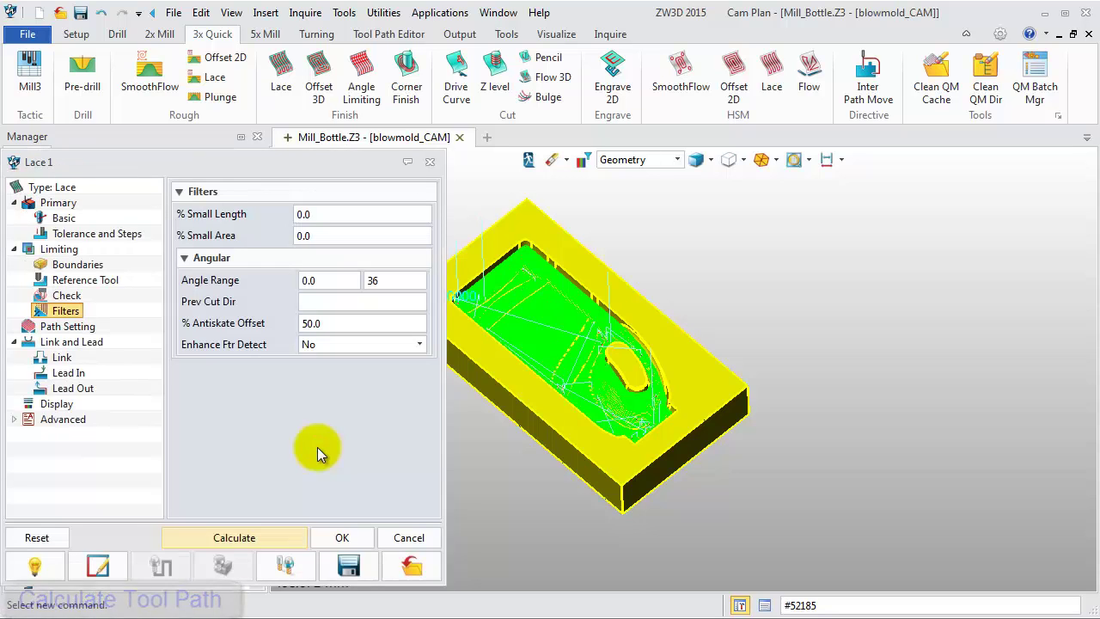
left_click(341, 538)
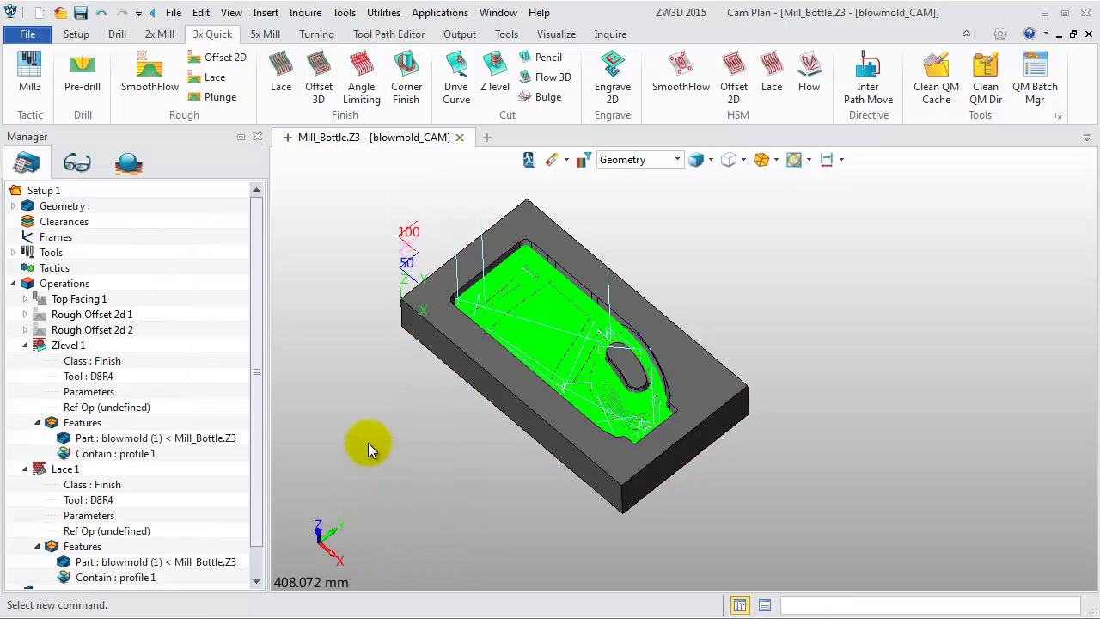
Hide the Zlevel 1 and Lace 1 tool paths and collapse both operations' details.
left_click(44, 348)
mouse_move(364, 413)
middle_mouse_down()
mouse_move(351, 417)
mouse_move(360, 408)
middle_mouse_up()
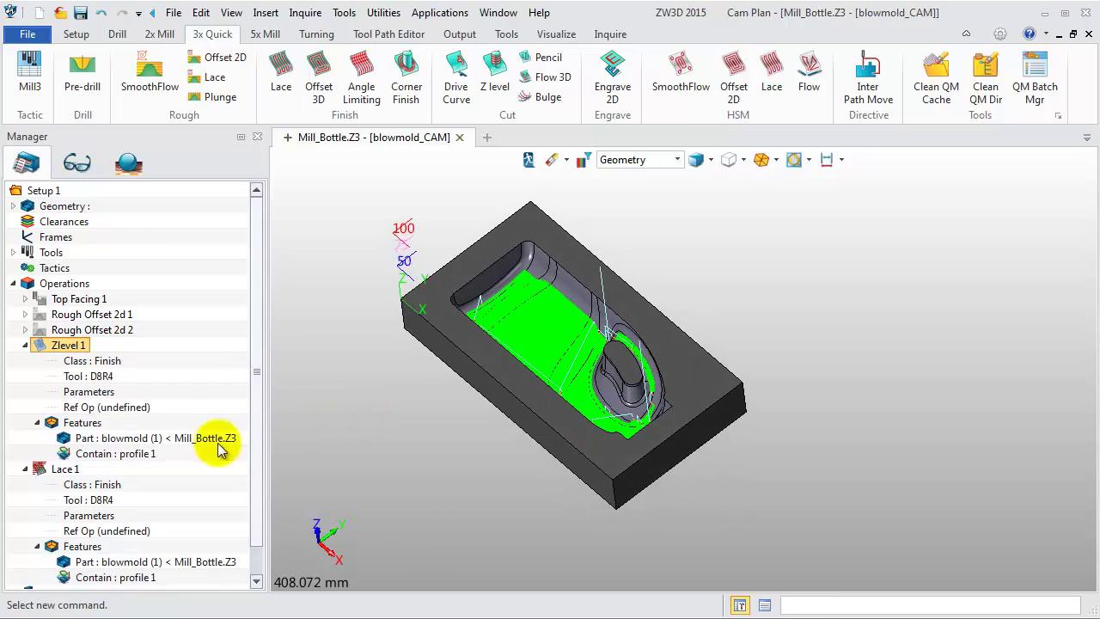
left_click(36, 469)
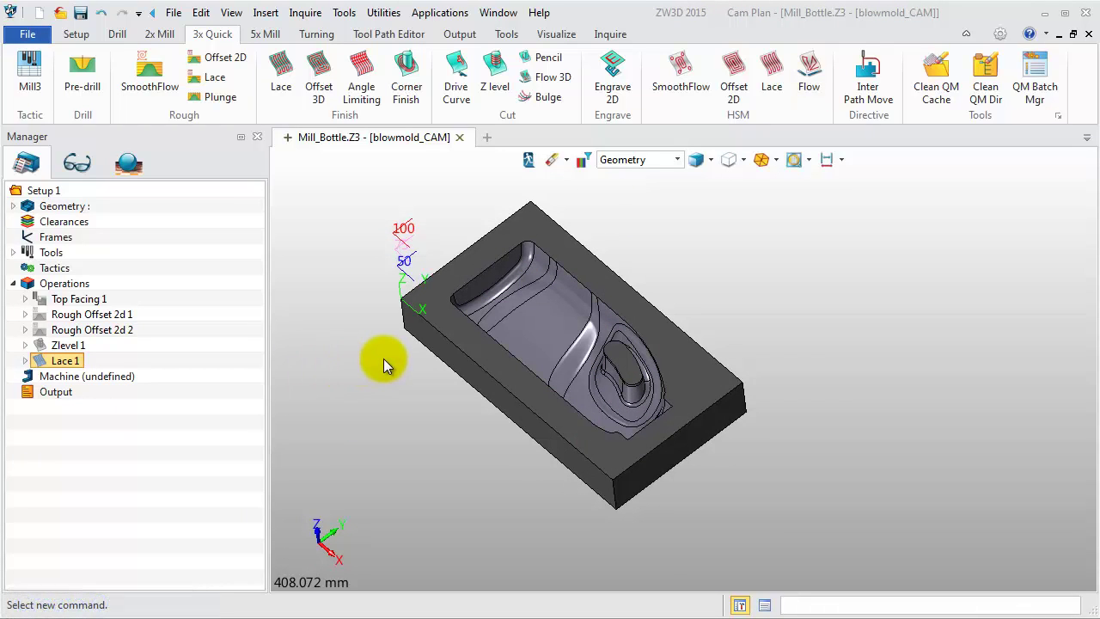
Create an Offset 3D finishing operation on the blowmold part contained by profile 1, using the D8R4 tool, without calculating it yet.
left_click(318, 90)
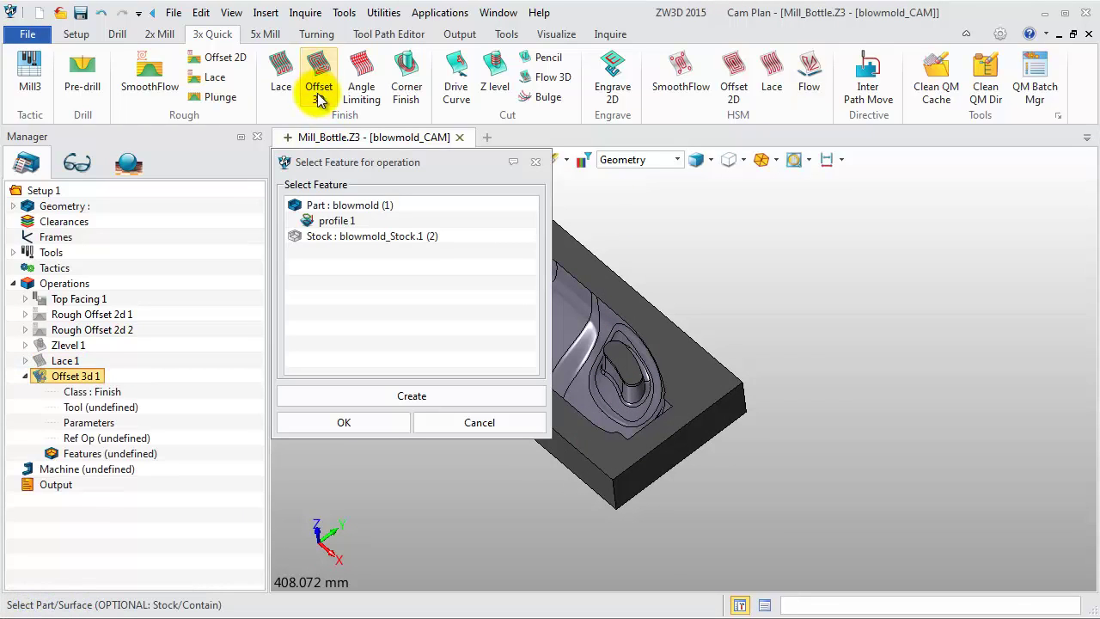
left_click(335, 221)
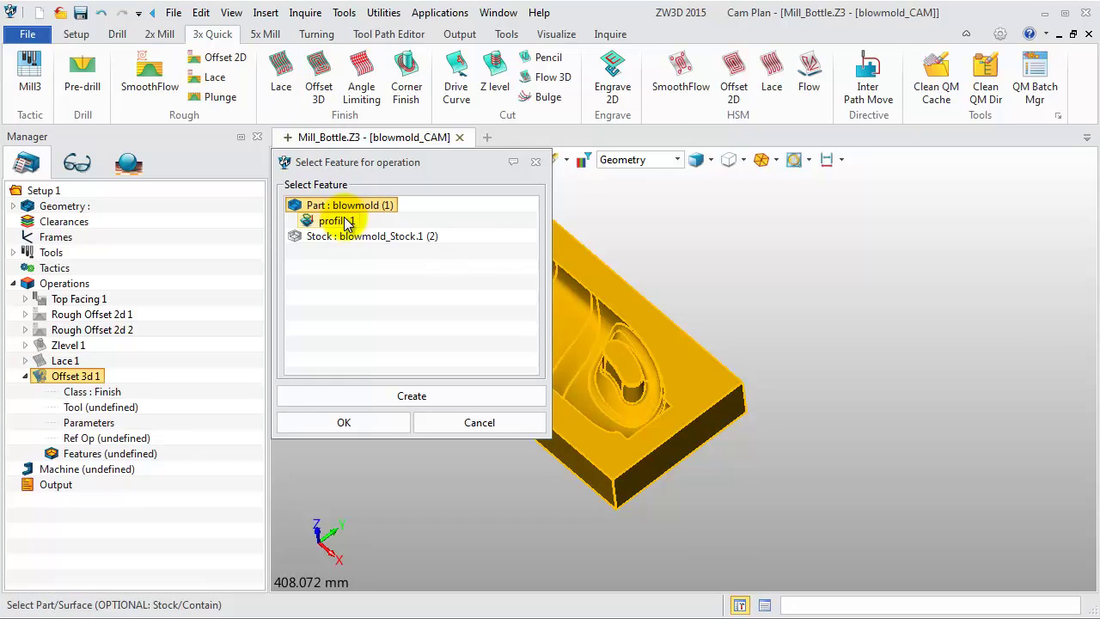
left_click(344, 423)
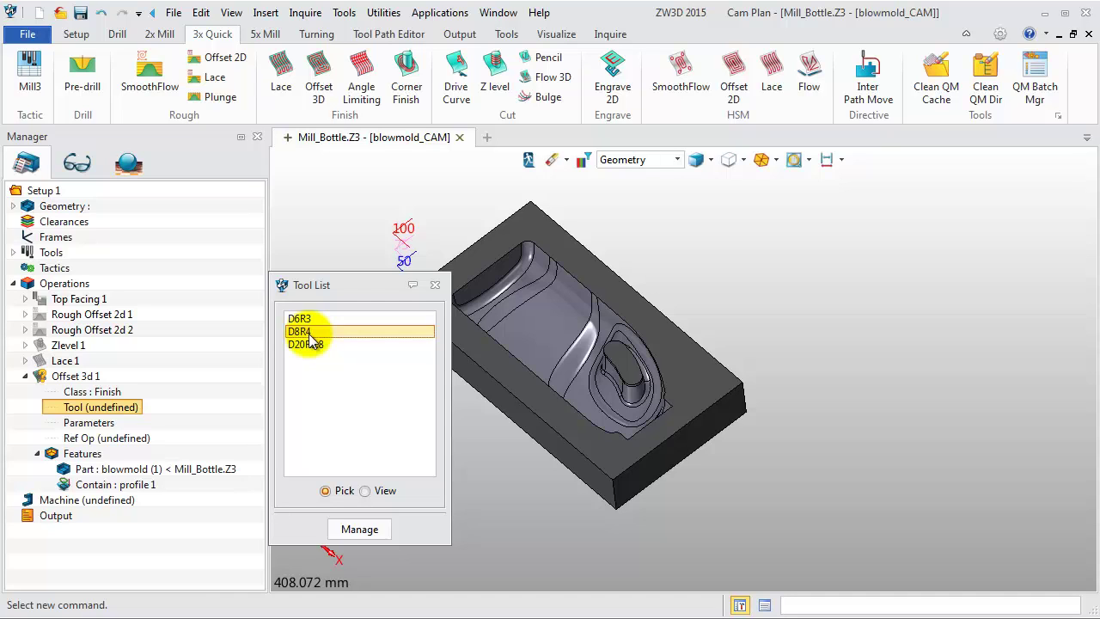
left_click(301, 332)
left_click(642, 348)
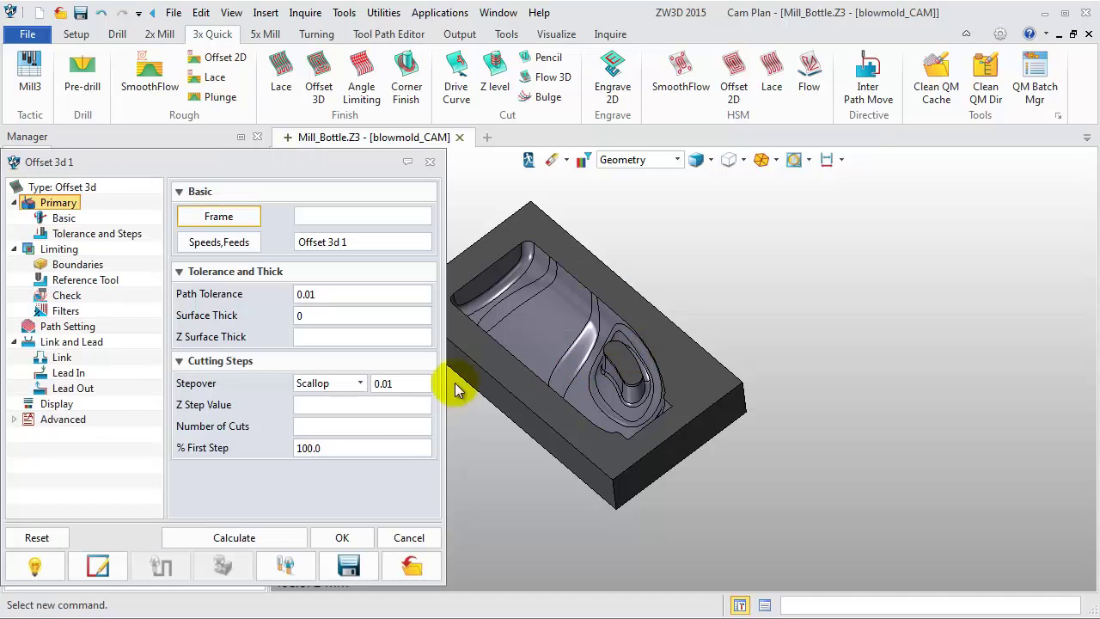
Enter a negative top Z limit for Offset 3d 1 and set its short link type to On Surface.
left_click(73, 250)
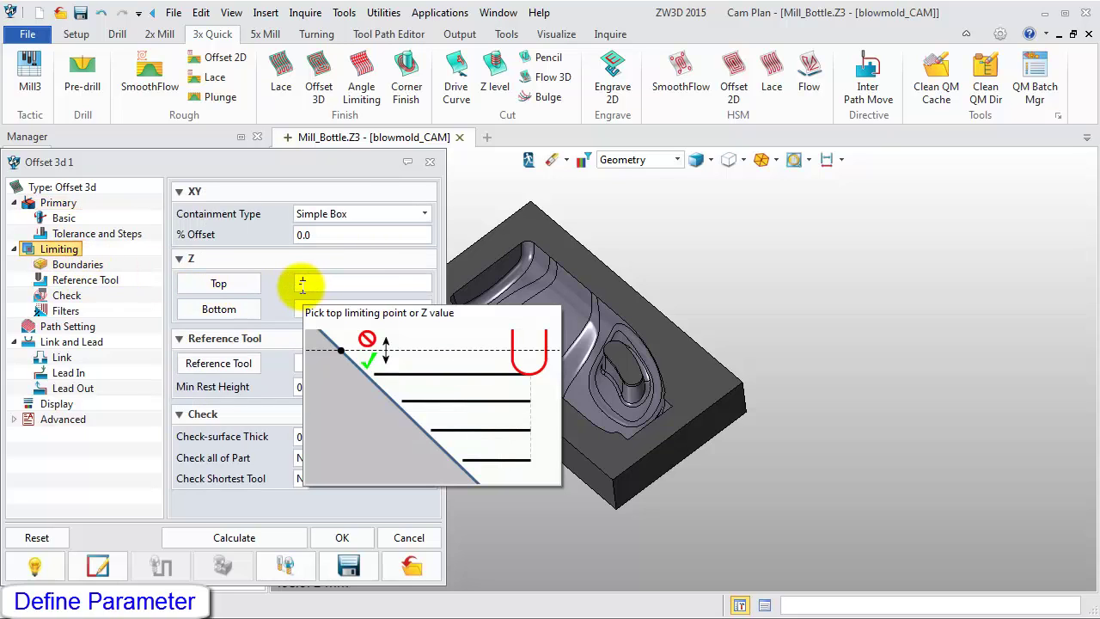
left_click(66, 311)
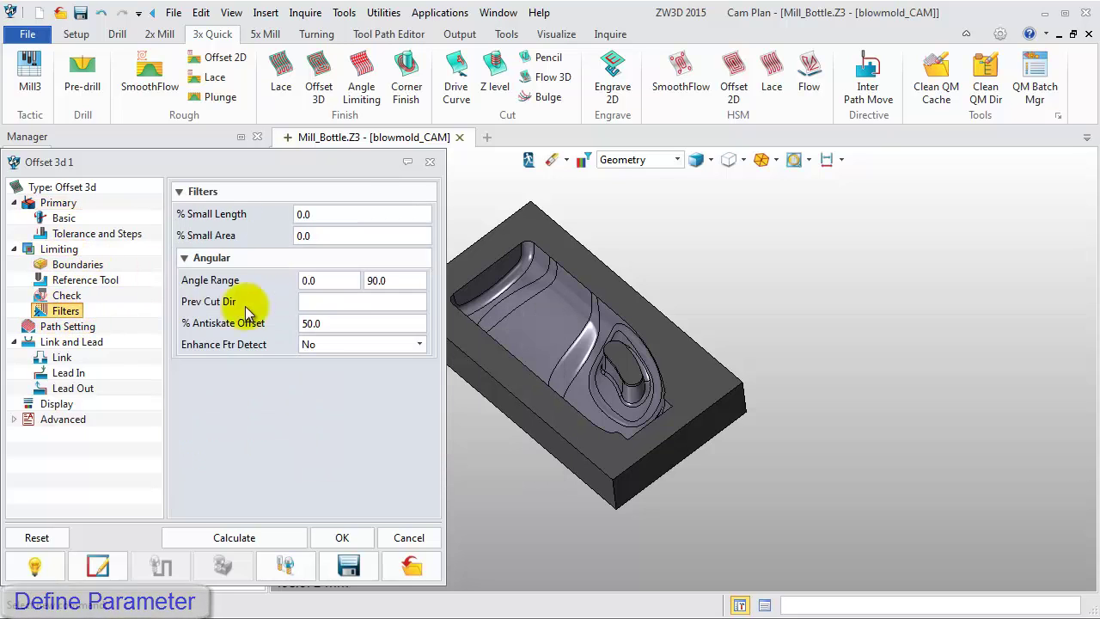
left_click(76, 341)
left_click(361, 236)
left_click(367, 252)
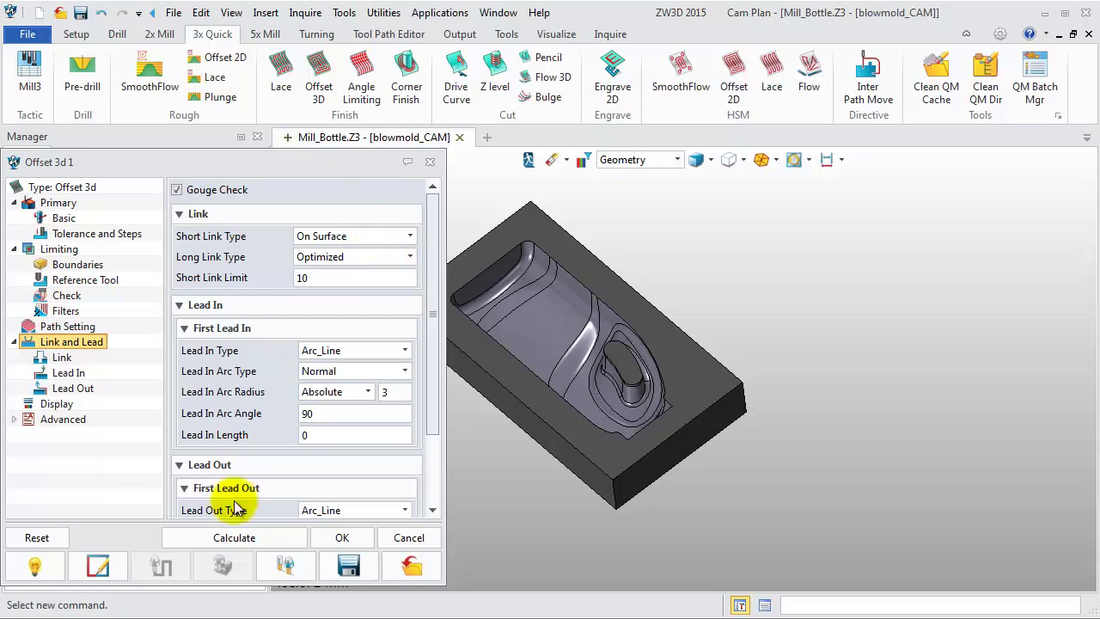
Calculate the Offset 3d 1 tool path, then hide it and collapse the operation's details.
left_click(233, 537)
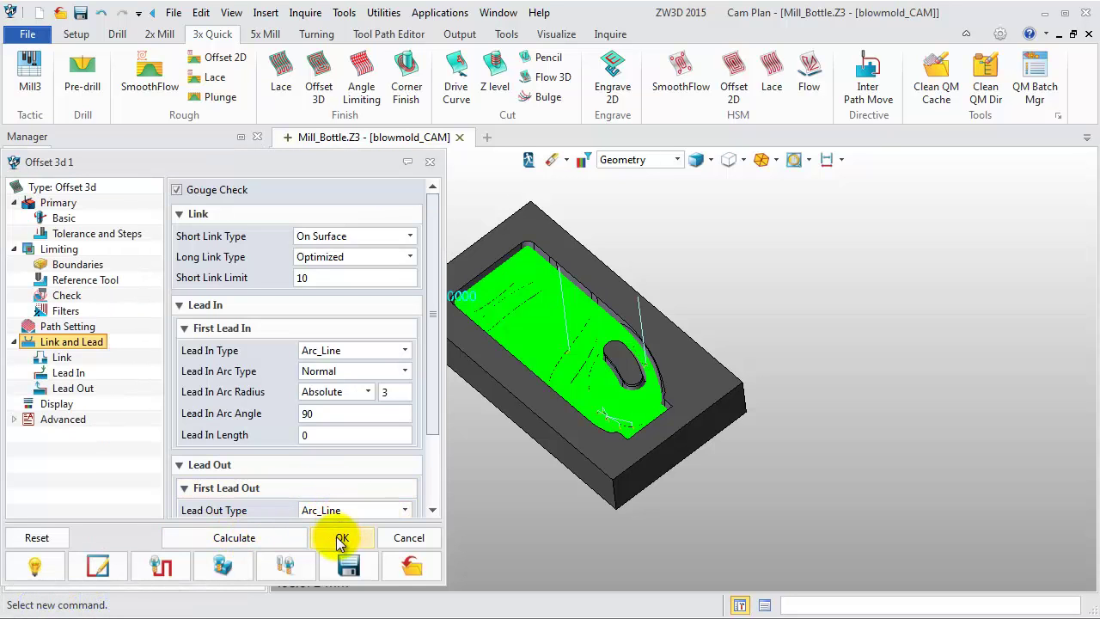
left_click(342, 537)
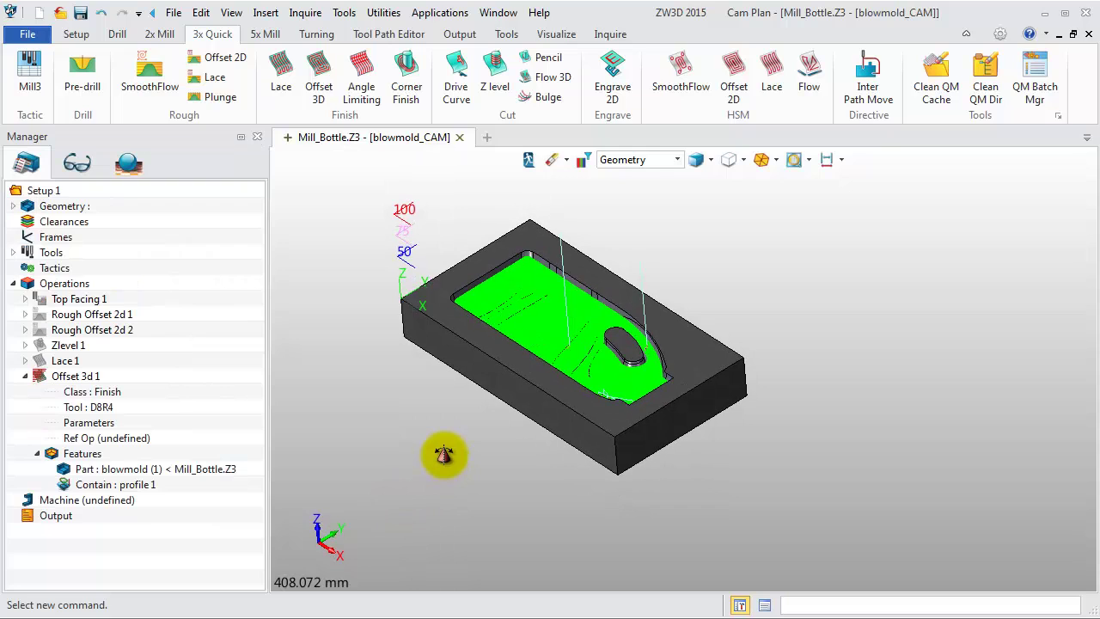
left_click(38, 378)
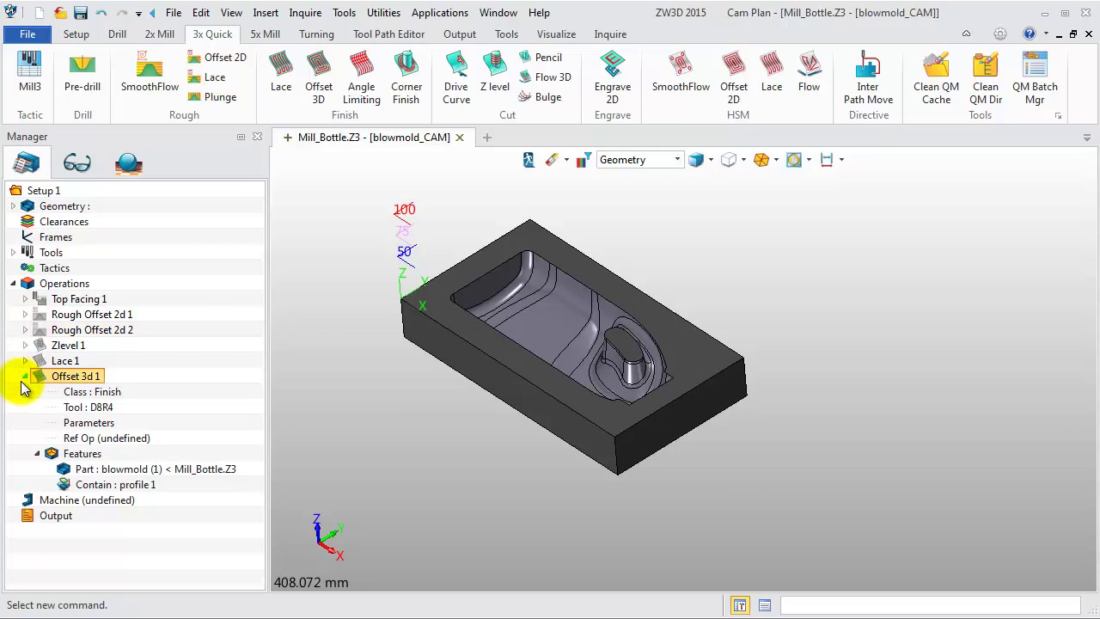
left_click(25, 377)
Run a Solid Verify simulation of all operations on the blowmold stock with an update interval of 61.
right_click(53, 288)
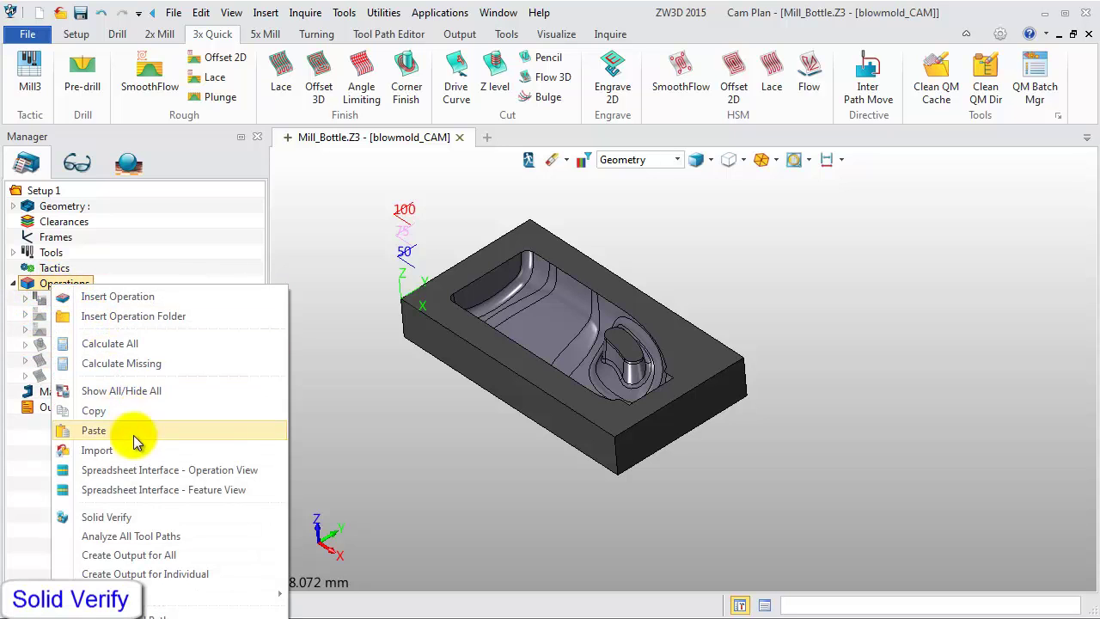
left_click(111, 521)
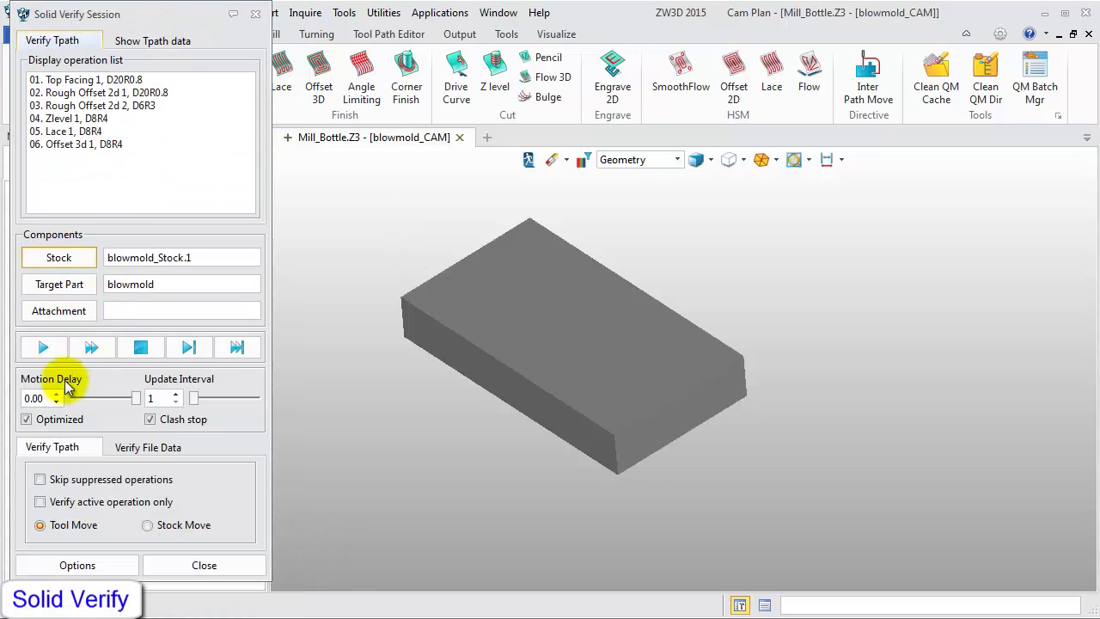
left_click(43, 347)
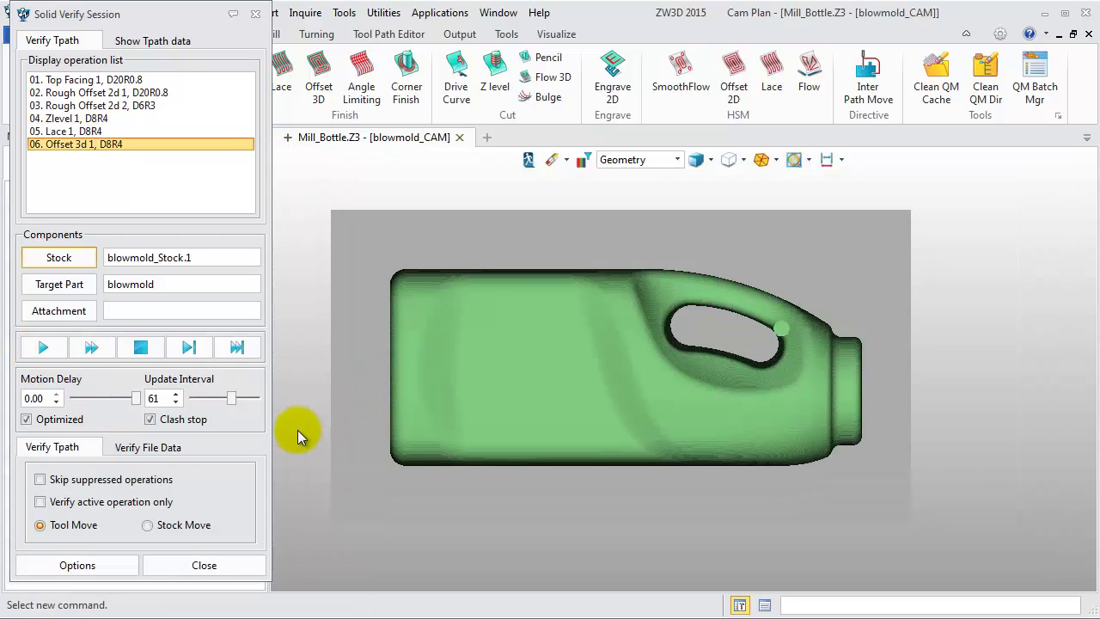
mouse_move(297, 430)
middle_mouse_down()
mouse_move(307, 344)
mouse_move(315, 417)
middle_mouse_up()
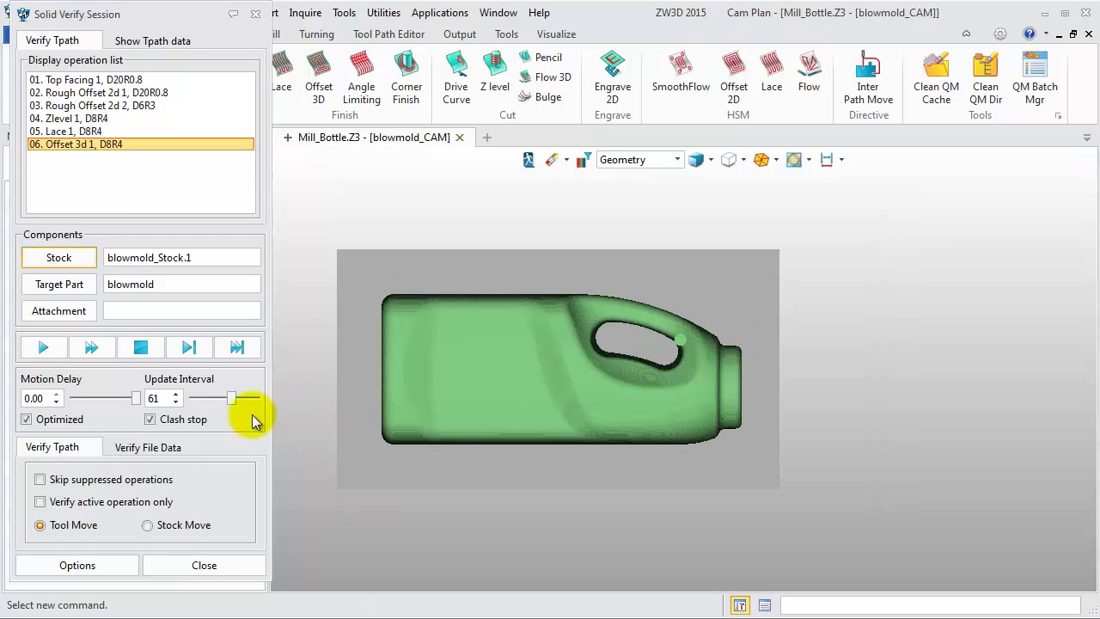
Run the visual analysis of excess material and gouges on the simulated blowmold.
left_click(78, 565)
left_click_drag(138, 346, 189, 185)
left_click(139, 211)
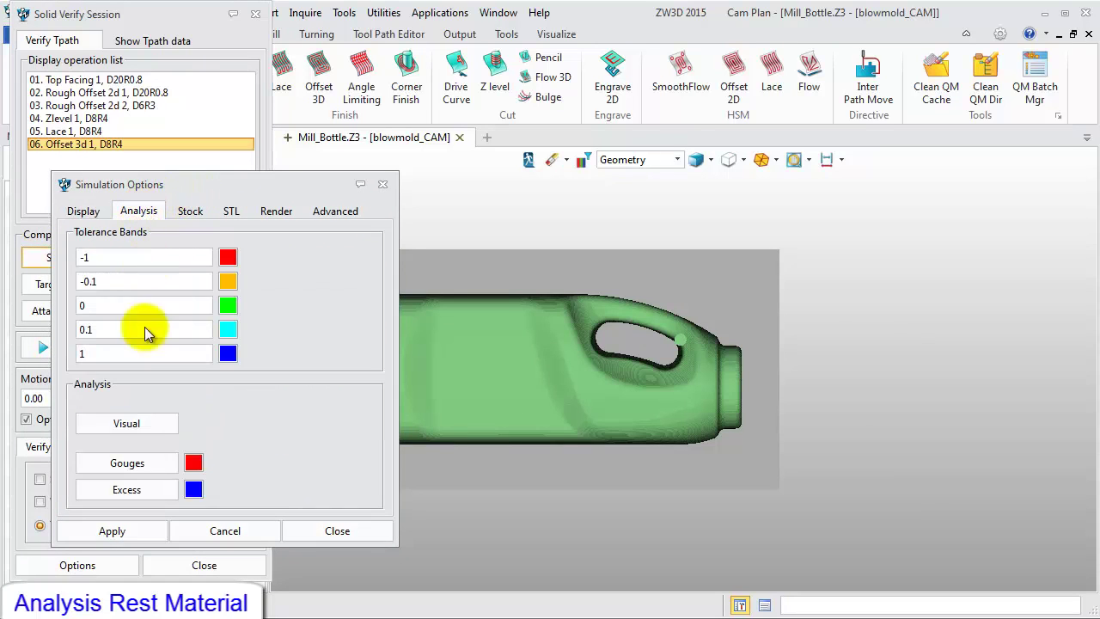
left_click(137, 423)
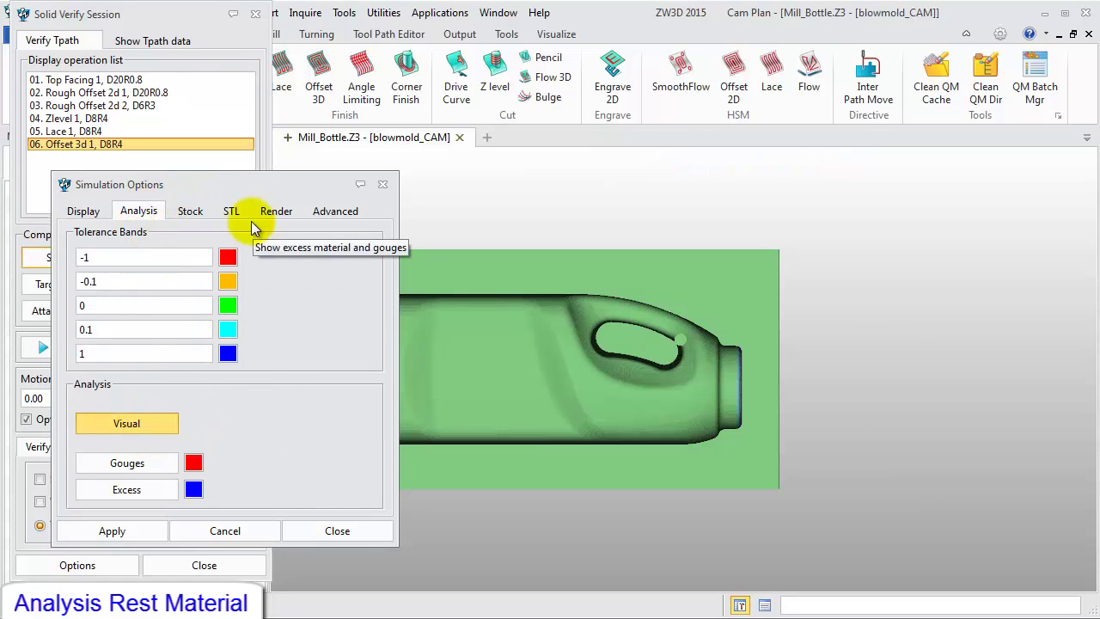
Bring the whole analysed blowmold into view, then close the simulation options and the Solid Verify session.
middle_click_drag(509, 364, 617, 363)
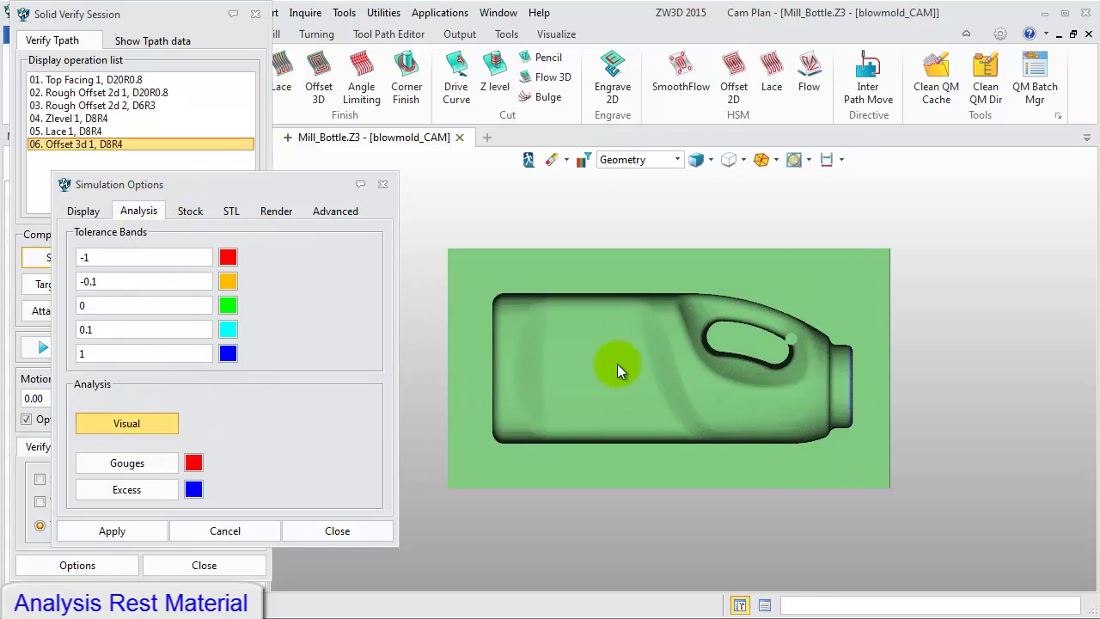
left_click(327, 531)
left_click(253, 567)
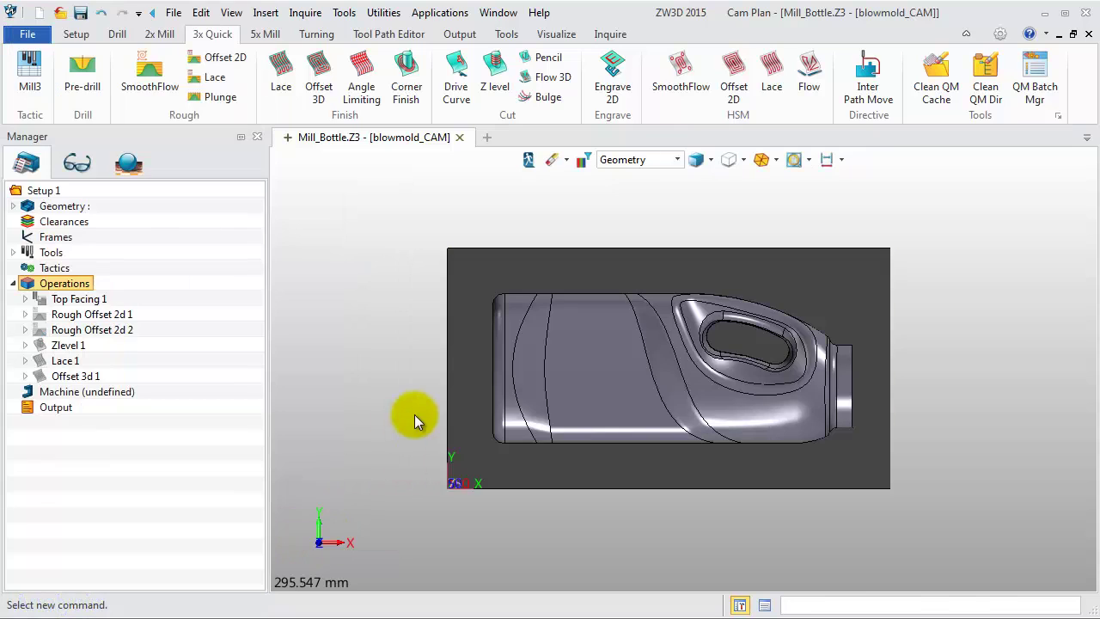
left_click(153, 430)
Define the setup's machine as "3X milling" with the FanucBasic post configuration.
double_click(96, 395)
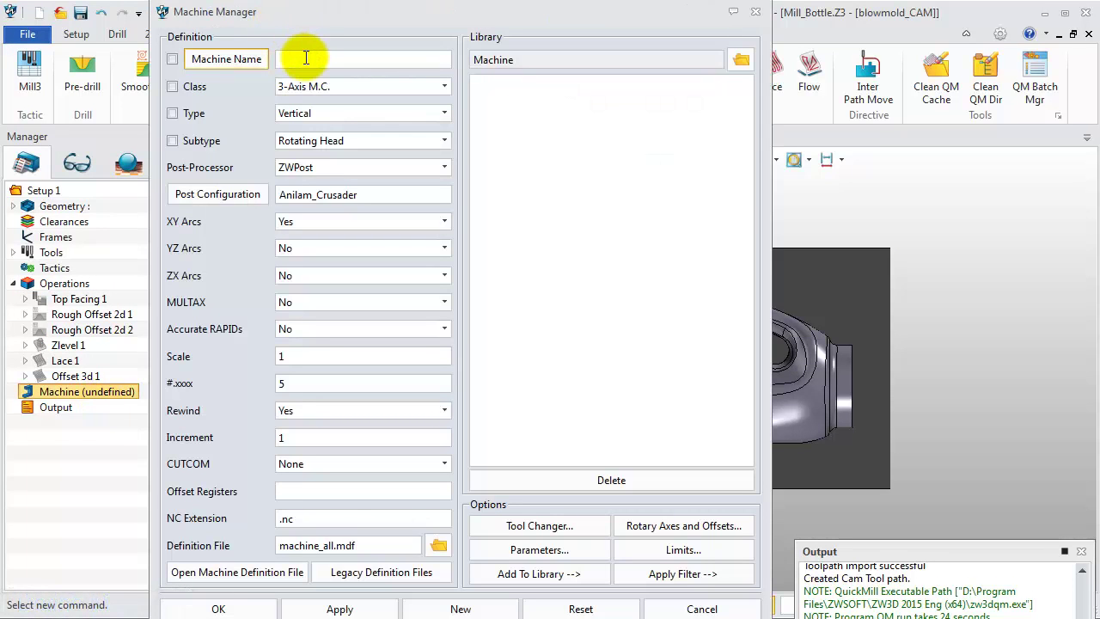
type("3X milling")
left_click(225, 198)
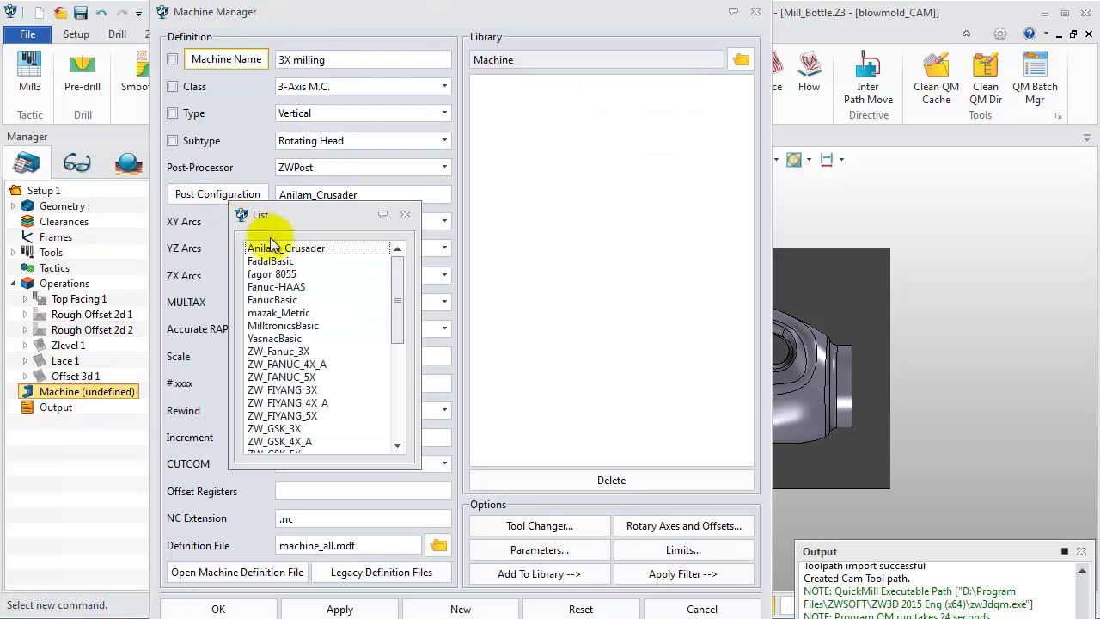
left_click(303, 300)
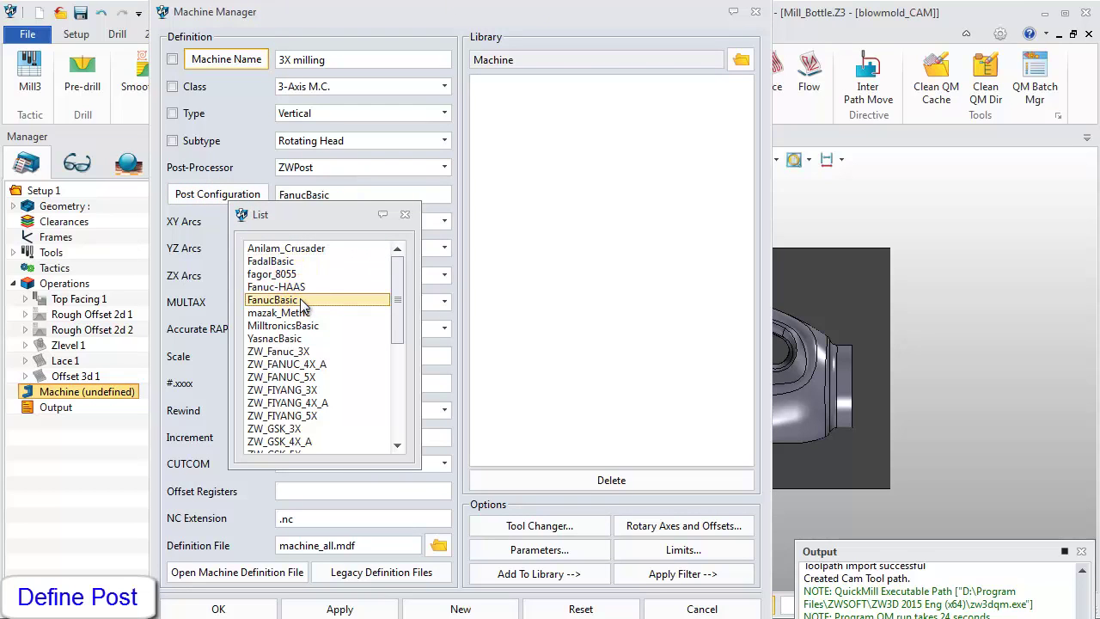
double_click(301, 300)
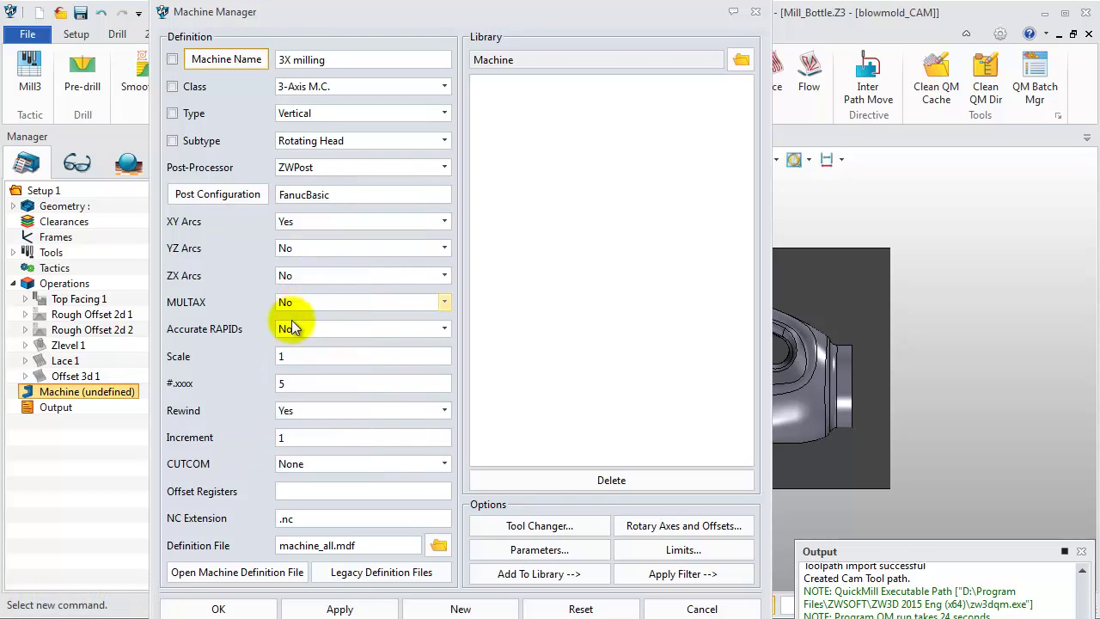
left_click(241, 607)
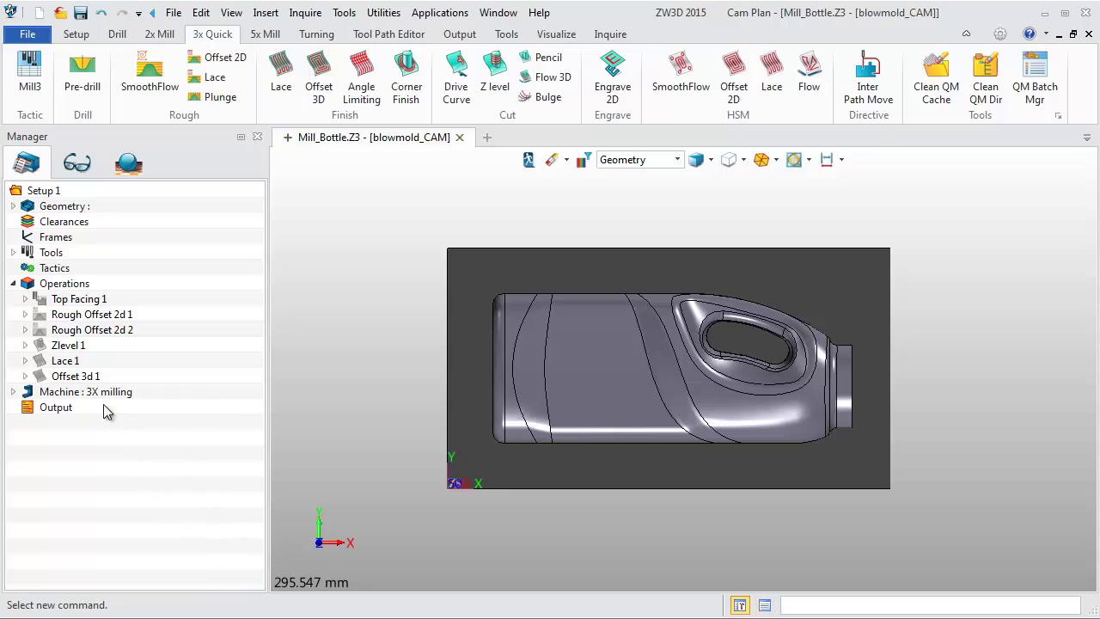
Create one combined output for Top Facing 1 and Rough Offset 2d 1 and expand it to list its operations.
left_click(77, 301)
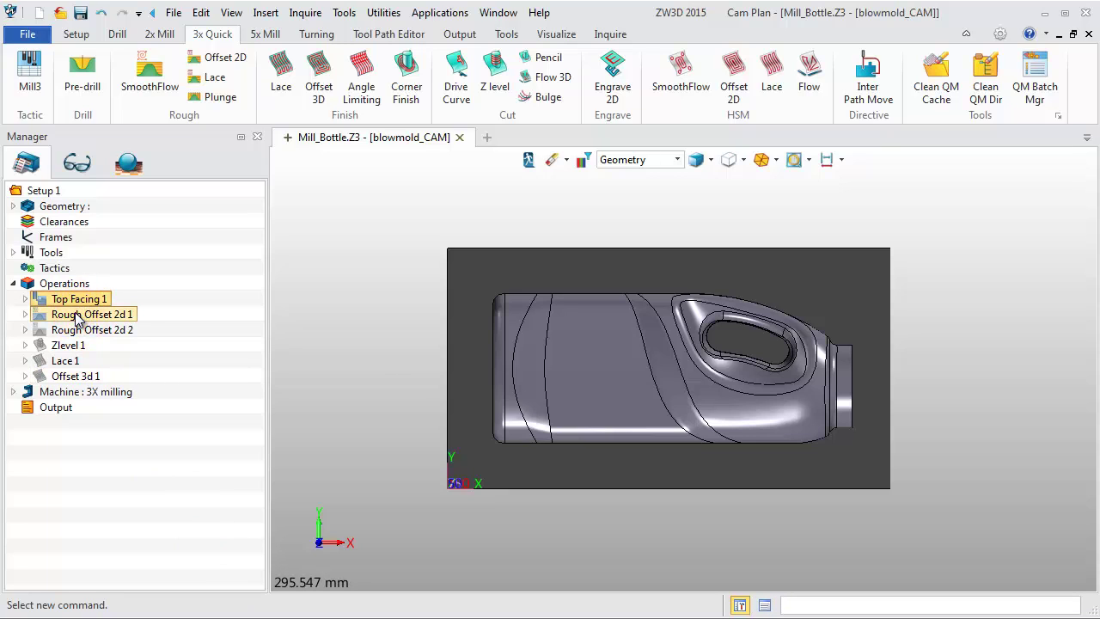
right_click(78, 316)
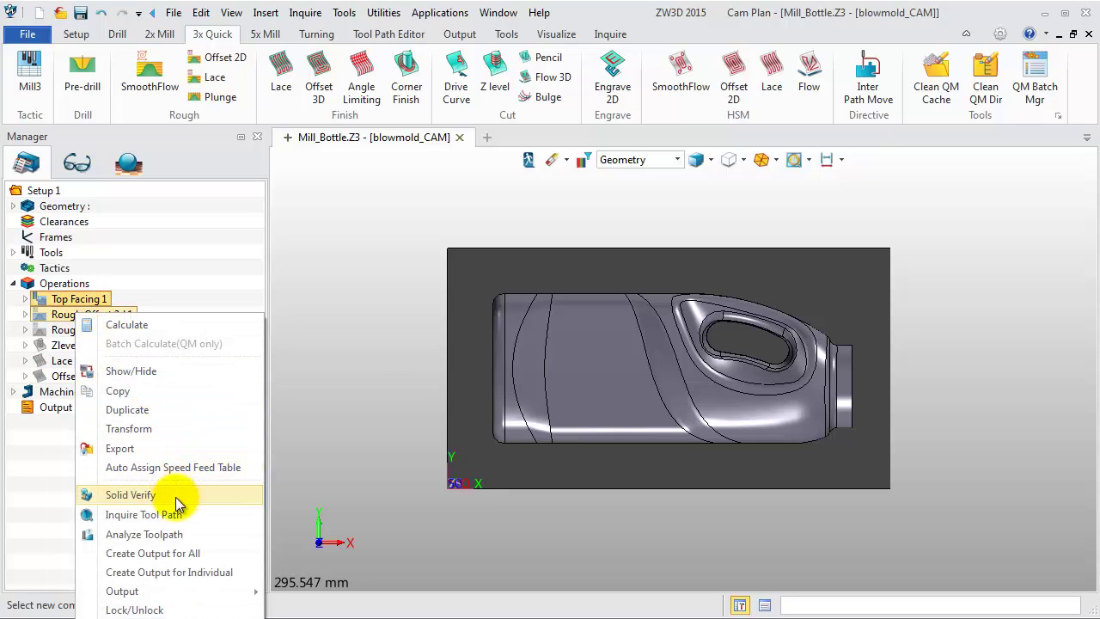
left_click(181, 555)
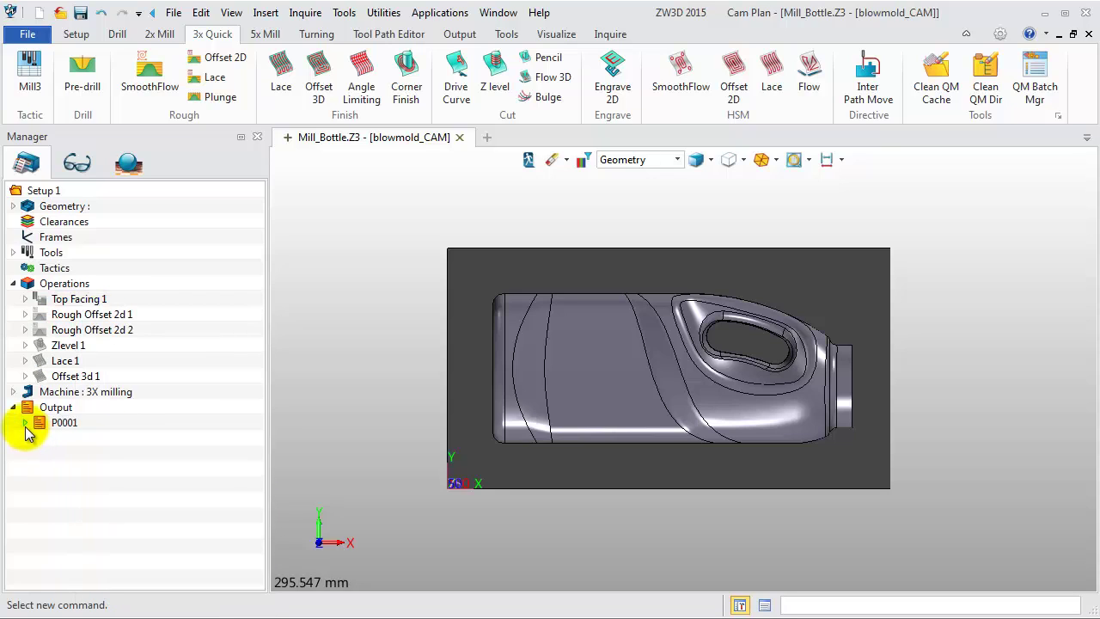
left_click(26, 425)
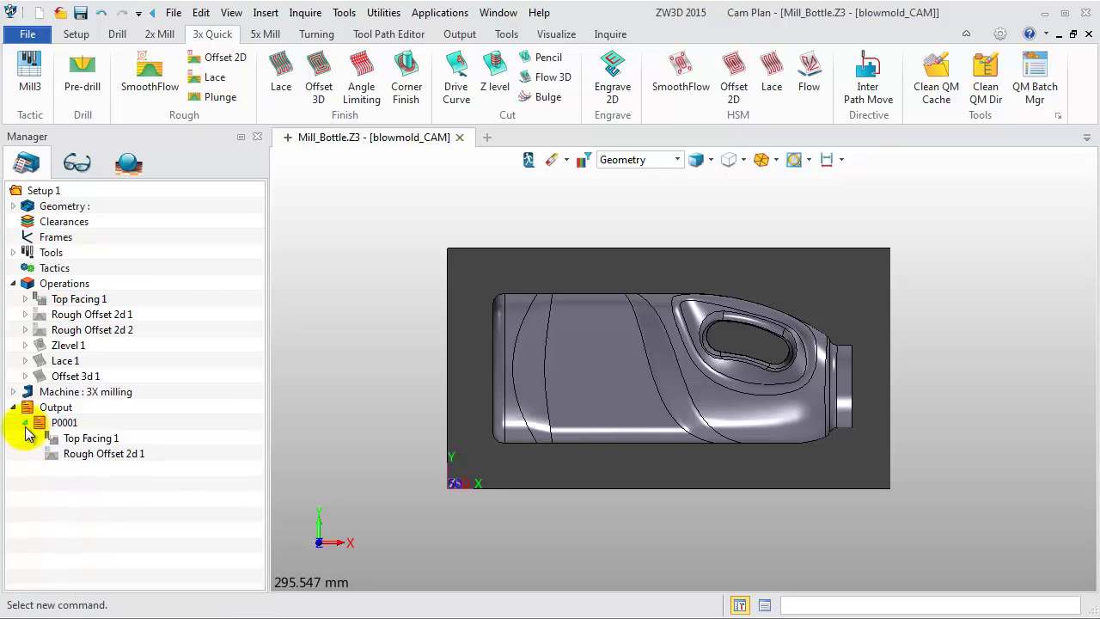
Generate the NC code file for output P0001, look through its code, and close the output settings.
left_click(53, 426)
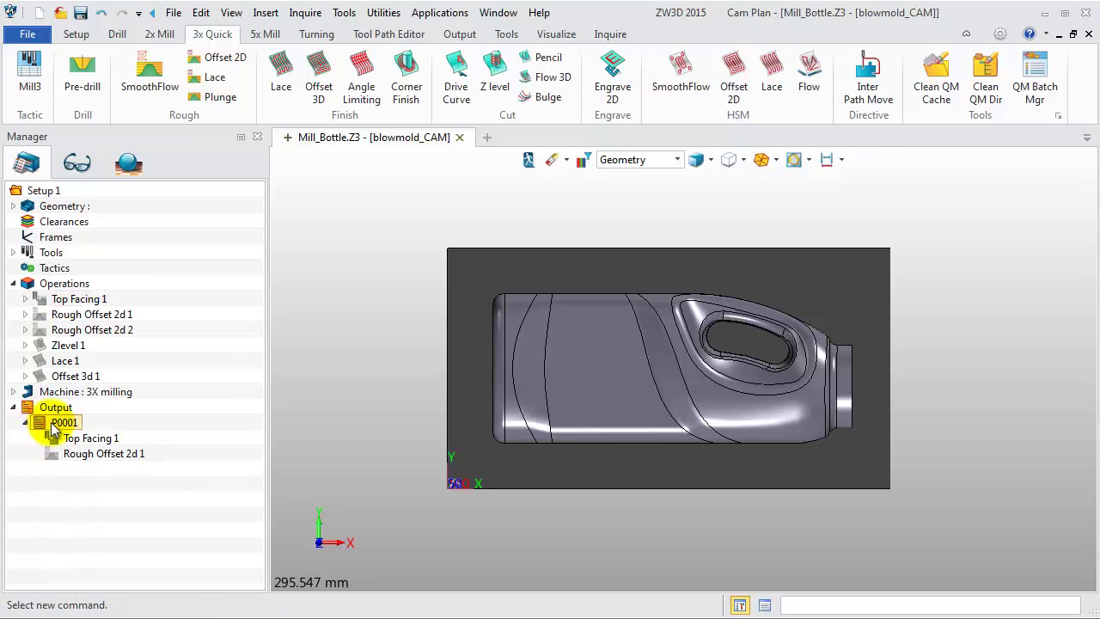
right_click(53, 426)
left_click(95, 563)
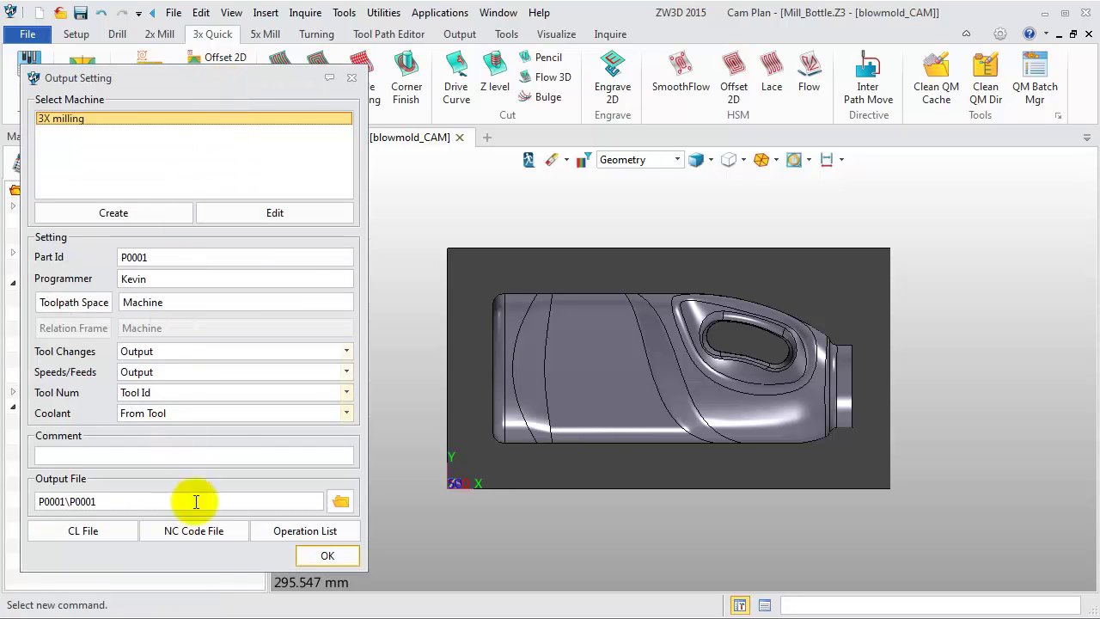
left_click(198, 532)
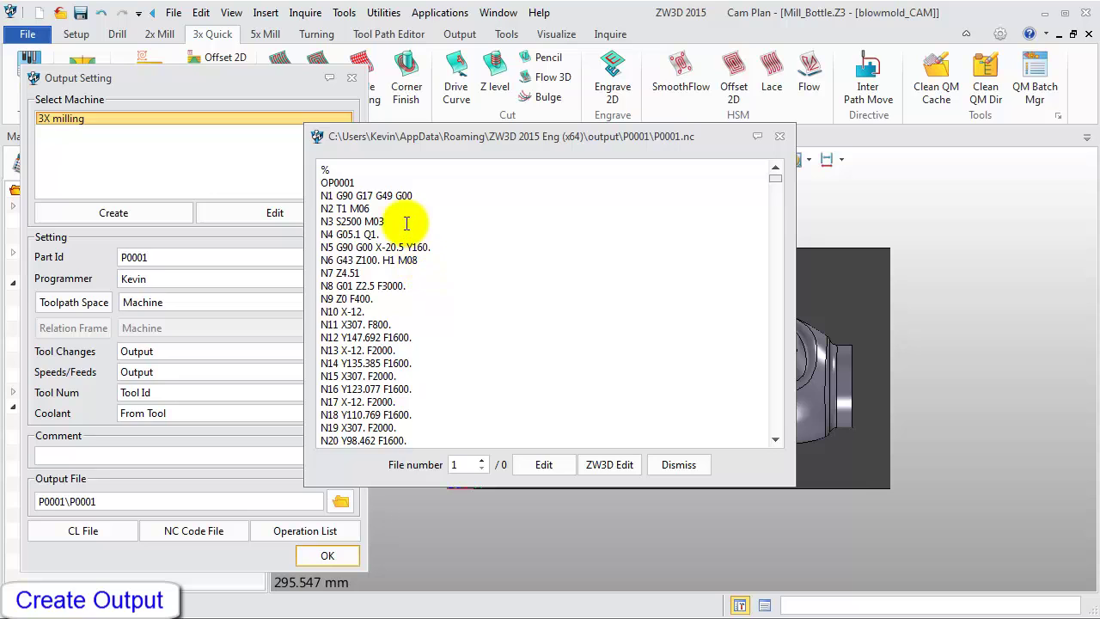
scroll(459, 278, "down", 3)
scroll(459, 277, "down", 4)
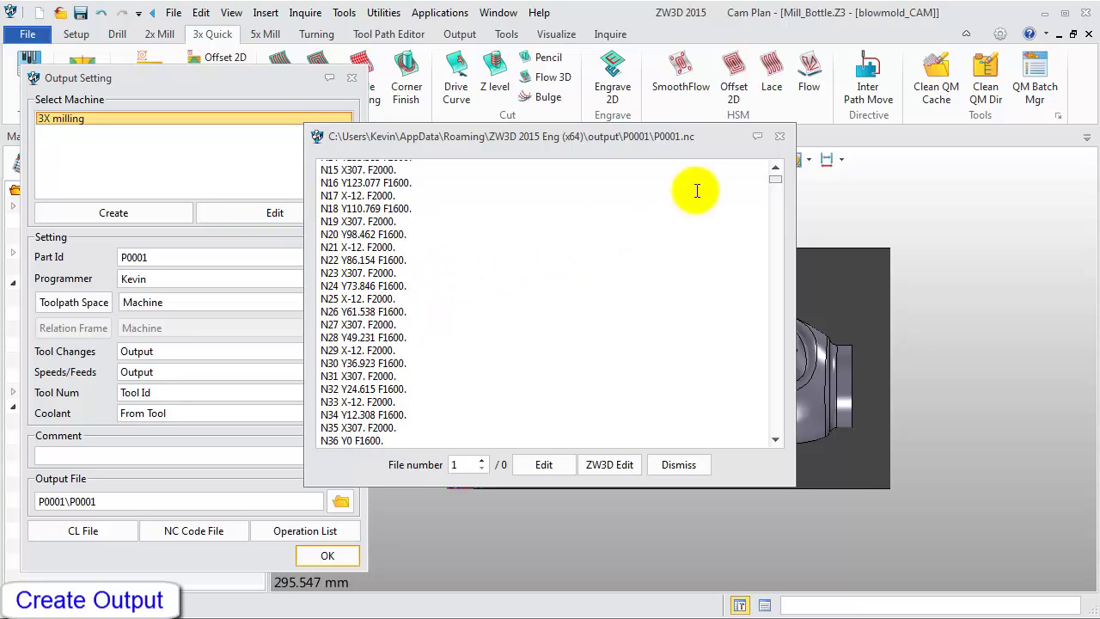
left_click(780, 136)
left_click(351, 80)
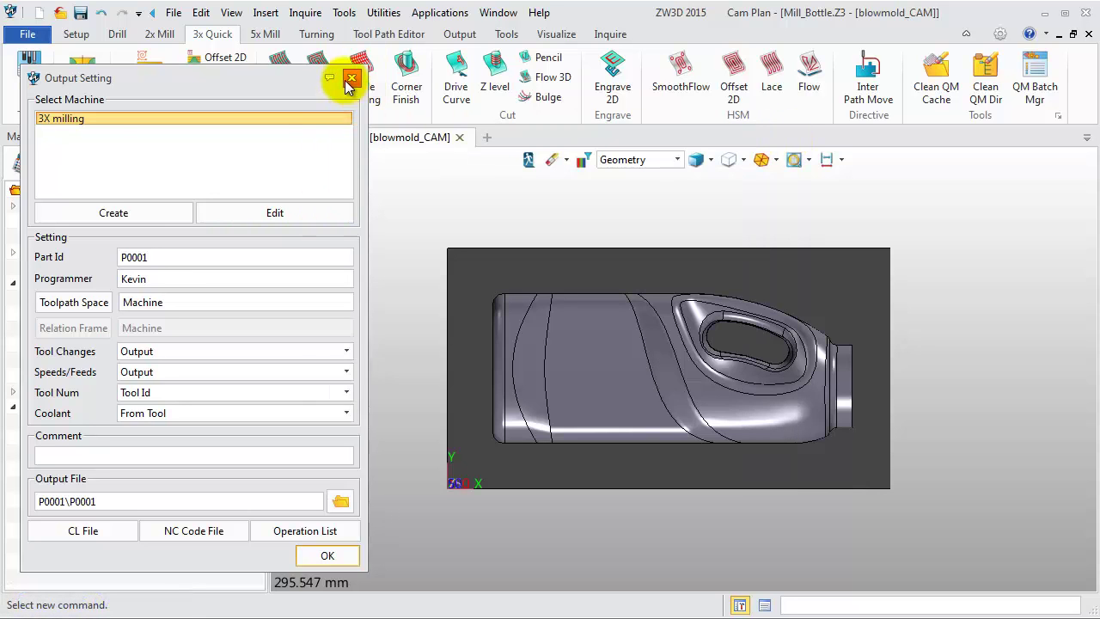